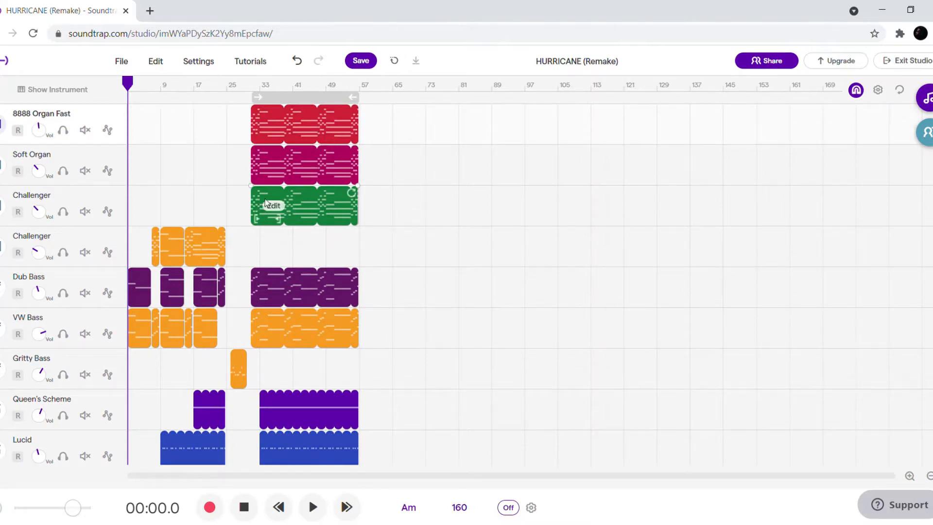
- Look over the arrangement's tracks and regions, from 8888 Organ Fast down to the muted Kanye West - Hurricane audio track
{"action": "scroll", "coordinate": [399, 248], "scroll_direction": "down", "scroll_amount": 1}
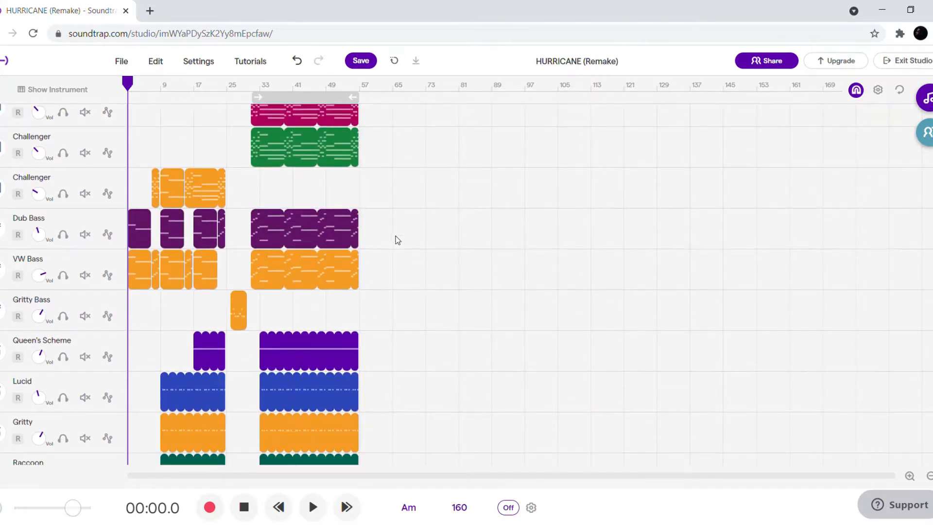
{"action": "scroll", "coordinate": [399, 245], "scroll_direction": "down", "scroll_amount": 2}
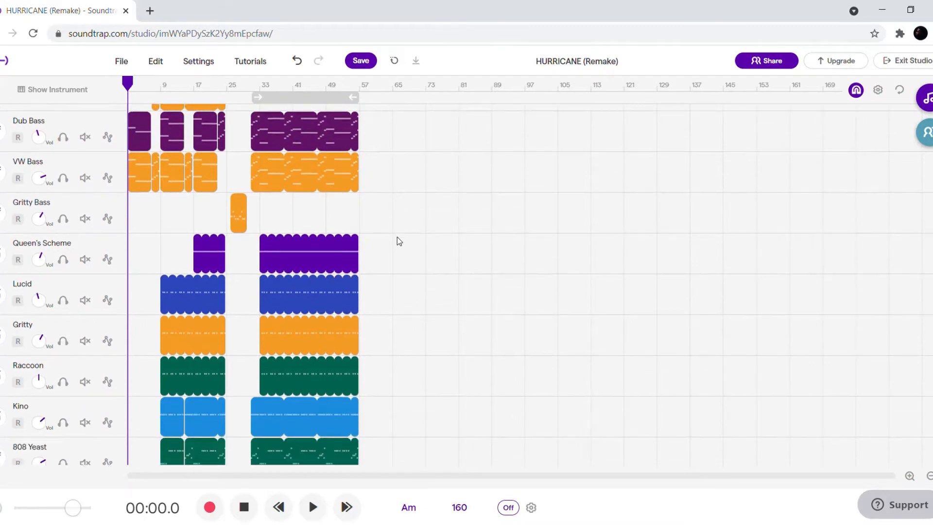
{"action": "scroll", "coordinate": [398, 237], "scroll_direction": "down", "scroll_amount": 2}
{"action": "scroll", "coordinate": [387, 267], "scroll_direction": "up", "scroll_amount": 3}
{"action": "scroll", "coordinate": [387, 258], "scroll_direction": "up", "scroll_amount": 3}
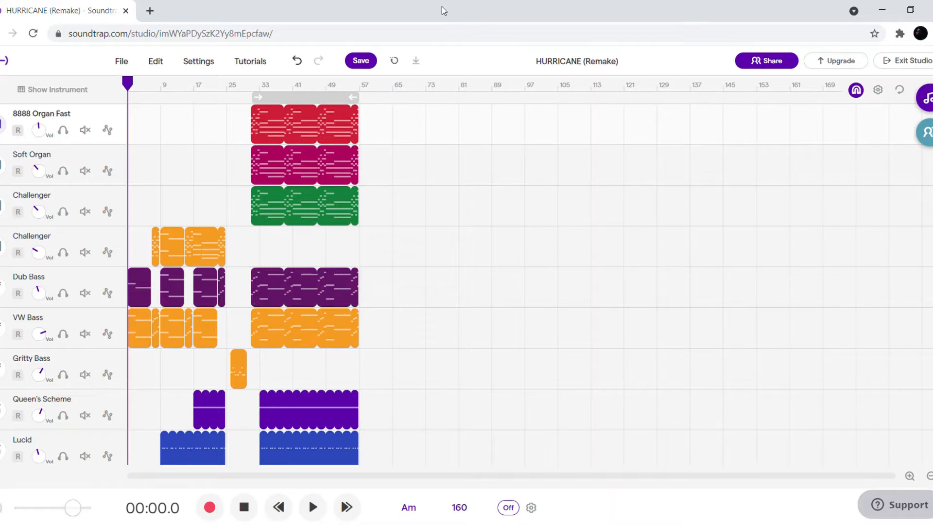
{"action": "left_click", "coordinate": [909, 476]}
{"action": "left_click", "coordinate": [912, 479]}
{"action": "left_click", "coordinate": [911, 479]}
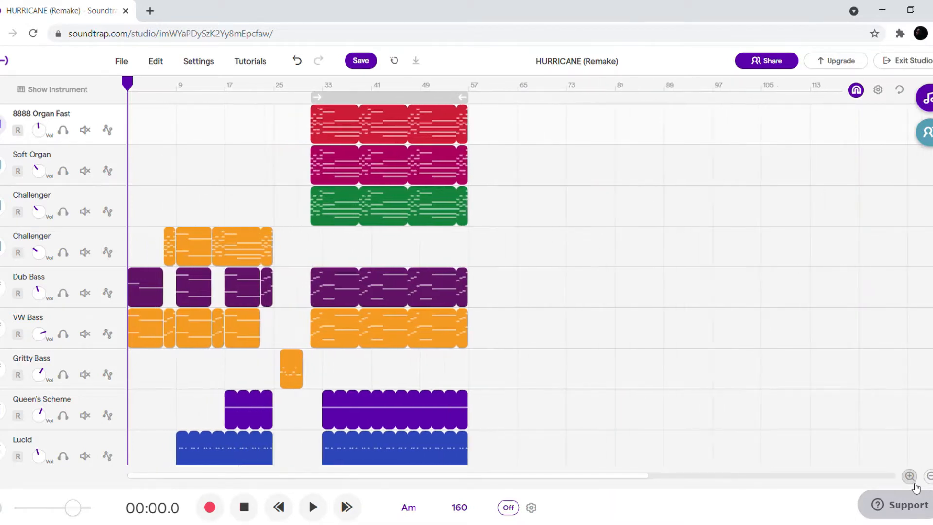
{"action": "left_click", "coordinate": [911, 479]}
{"action": "left_click", "coordinate": [911, 478]}
{"action": "left_click", "coordinate": [911, 479]}
{"action": "left_click", "coordinate": [911, 479]}
{"action": "left_click", "coordinate": [912, 478]}
{"action": "left_click", "coordinate": [911, 478]}
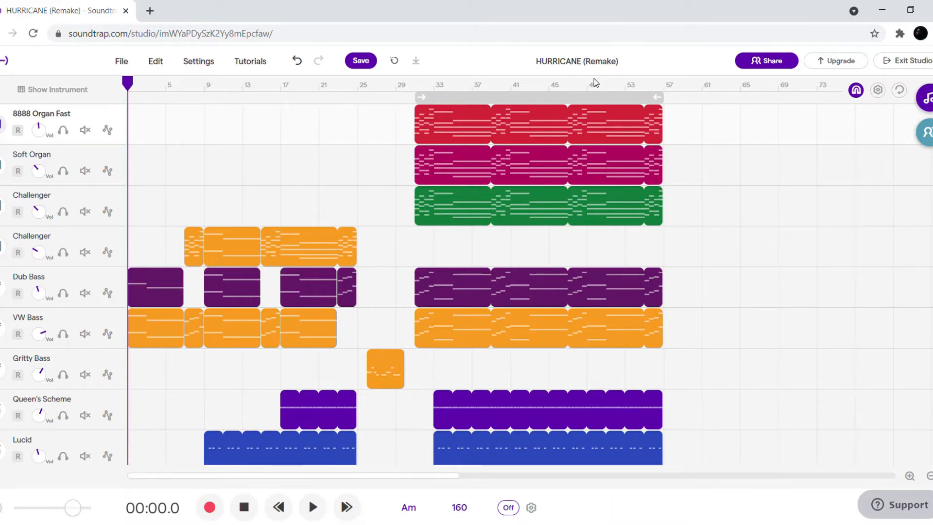
{"action": "scroll", "coordinate": [240, 317], "scroll_direction": "down", "scroll_amount": 6}
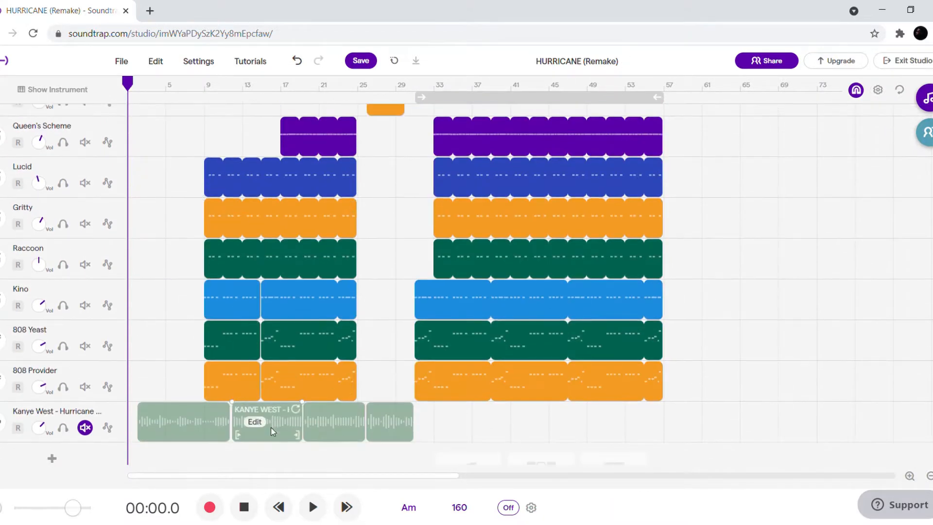
{"action": "scroll", "coordinate": [270, 427], "scroll_direction": "up", "scroll_amount": 4}
{"action": "scroll", "coordinate": [254, 296], "scroll_direction": "down", "scroll_amount": 3}
{"action": "scroll", "coordinate": [277, 384], "scroll_direction": "up", "scroll_amount": 1}
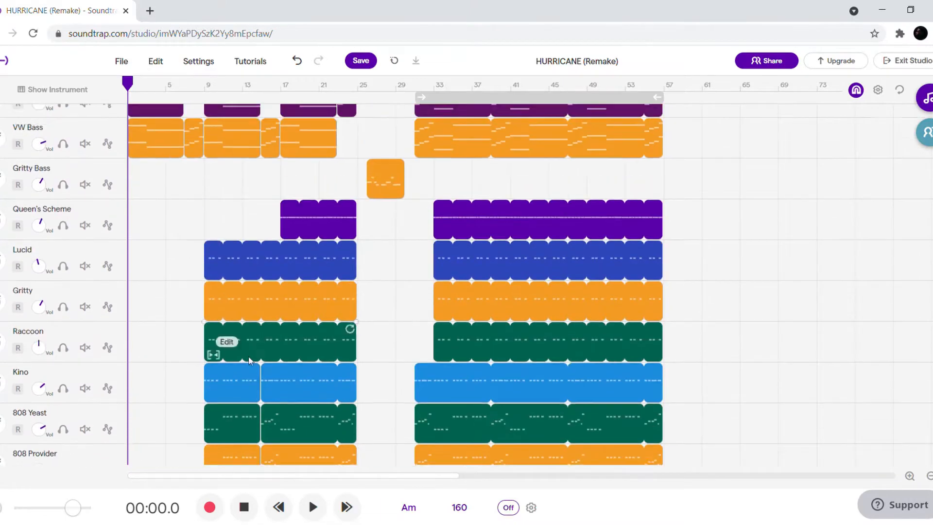
{"action": "scroll", "coordinate": [249, 360], "scroll_direction": "up", "scroll_amount": 4}
{"action": "scroll", "coordinate": [278, 257], "scroll_direction": "down", "scroll_amount": 2}
{"action": "scroll", "coordinate": [278, 258], "scroll_direction": "up", "scroll_amount": 3}
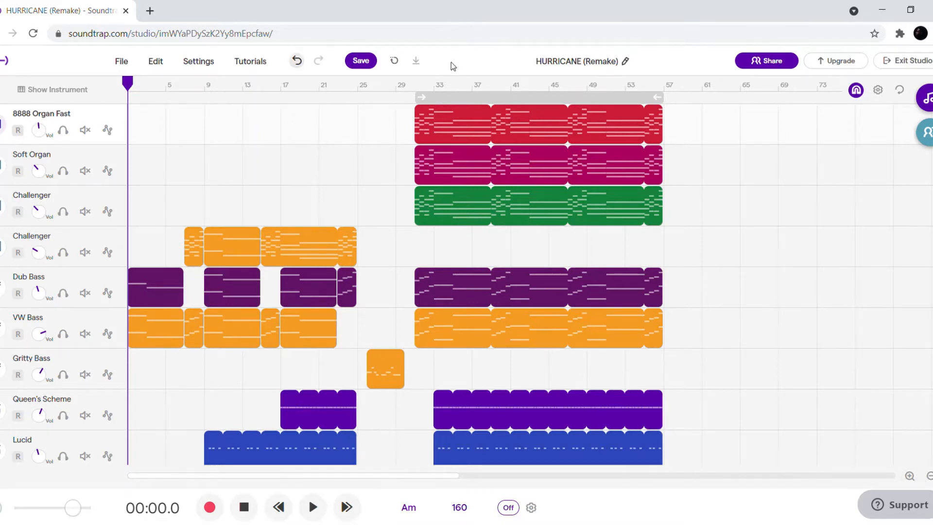
- Turn on looping for the song section from bar 31 to bar 57 and look over its tracks
{"action": "left_click", "coordinate": [499, 100]}
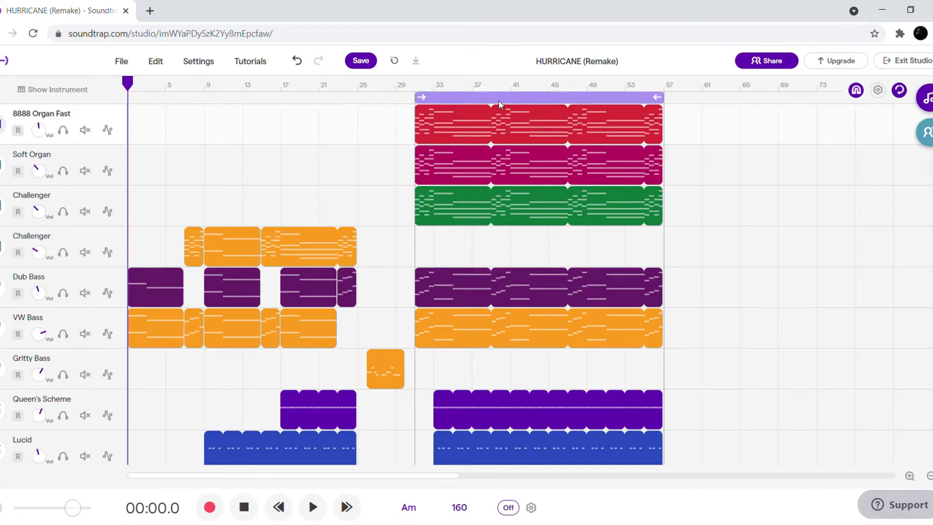
{"action": "scroll", "coordinate": [466, 242], "scroll_direction": "down", "scroll_amount": 5}
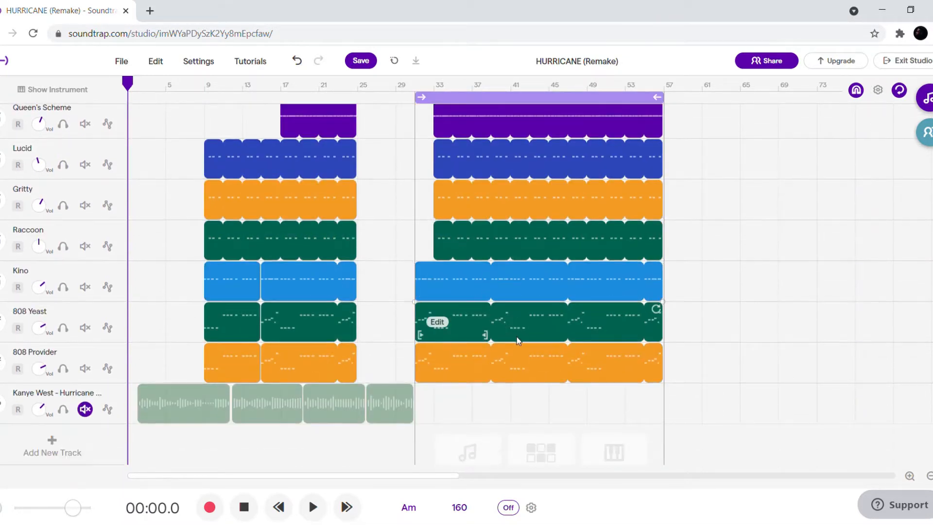
{"action": "scroll", "coordinate": [527, 342], "scroll_direction": "up", "scroll_amount": 6}
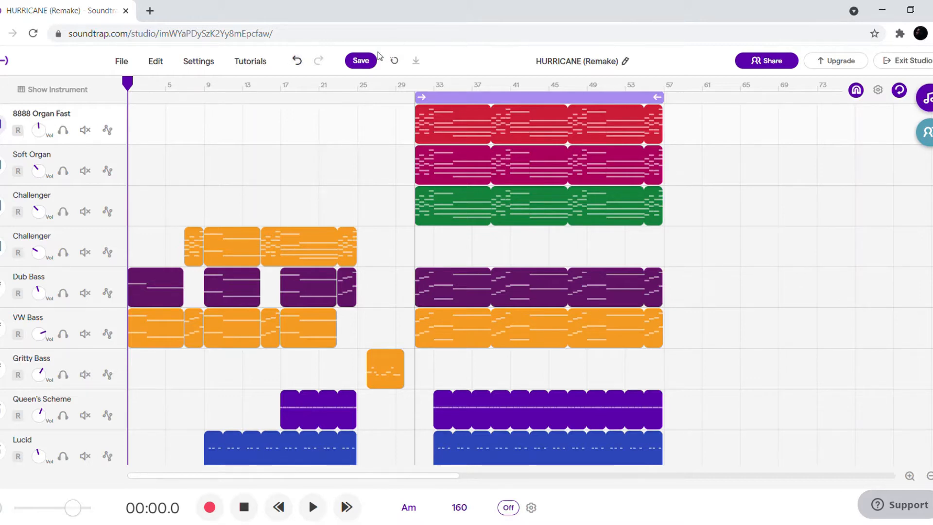
- Play the arrangement with all instruments from bar 29 into the looped section and stop playback
{"action": "left_click", "coordinate": [414, 87]}
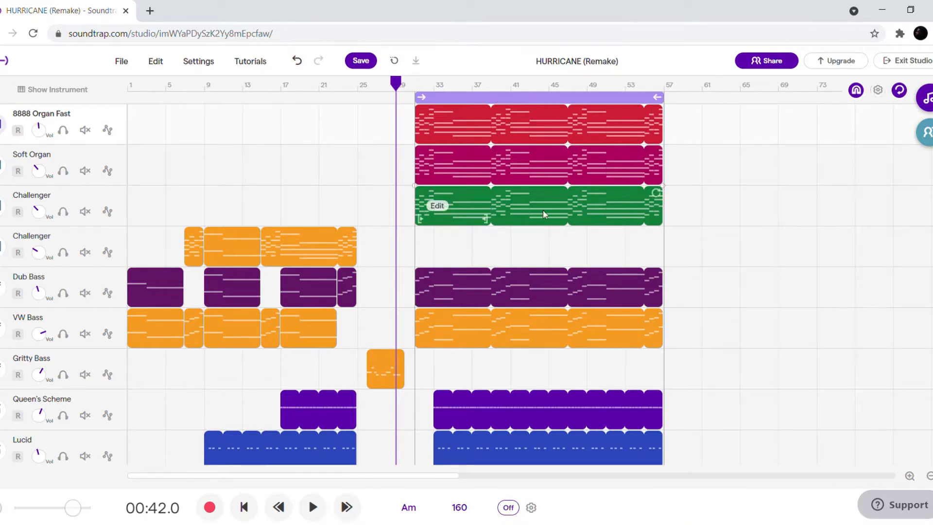
{"action": "scroll", "coordinate": [543, 210], "scroll_direction": "down", "scroll_amount": 2}
{"action": "scroll", "coordinate": [538, 280], "scroll_direction": "up", "scroll_amount": 2}
{"action": "key", "text": "space"}
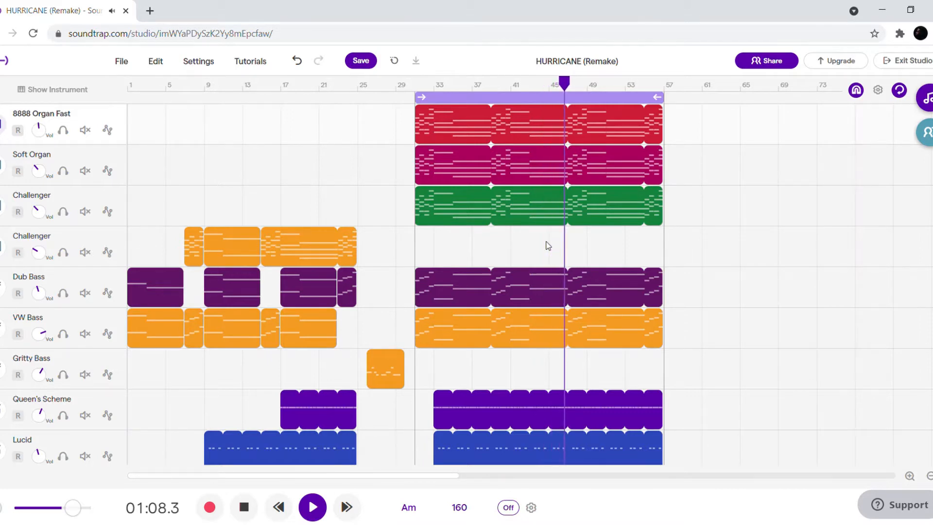
{"action": "key", "text": "space"}
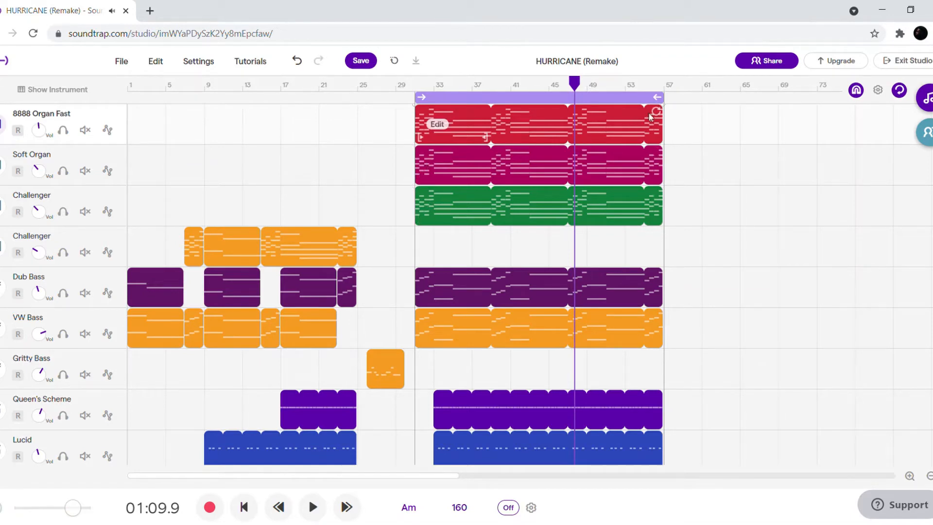
- Solo the 8888 Organ Fast track and start playback from the beginning of the loop at bar 31
{"action": "mouse_move", "coordinate": [657, 97]}
{"action": "left_mouse_down"}
{"action": "mouse_move", "coordinate": [566, 120]}
{"action": "mouse_move", "coordinate": [665, 102]}
{"action": "left_mouse_up"}
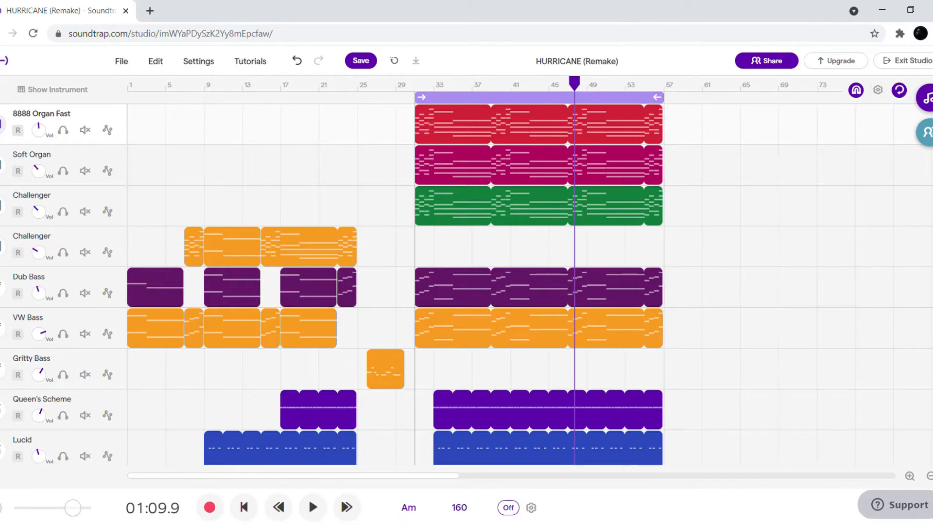
{"action": "left_click", "coordinate": [909, 476]}
{"action": "left_click", "coordinate": [929, 476]}
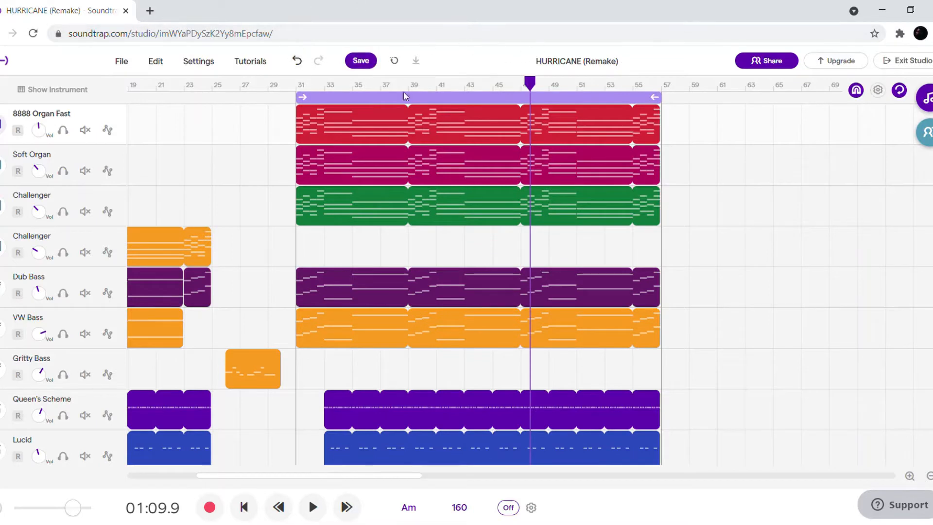
{"action": "left_click", "coordinate": [266, 86]}
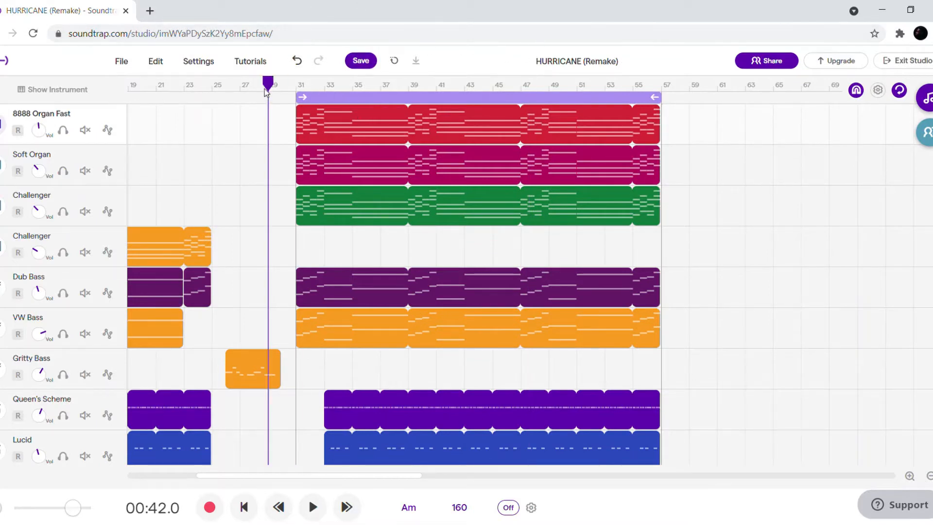
{"action": "left_click", "coordinate": [307, 96]}
{"action": "scroll", "coordinate": [397, 301], "scroll_direction": "down", "scroll_amount": 2}
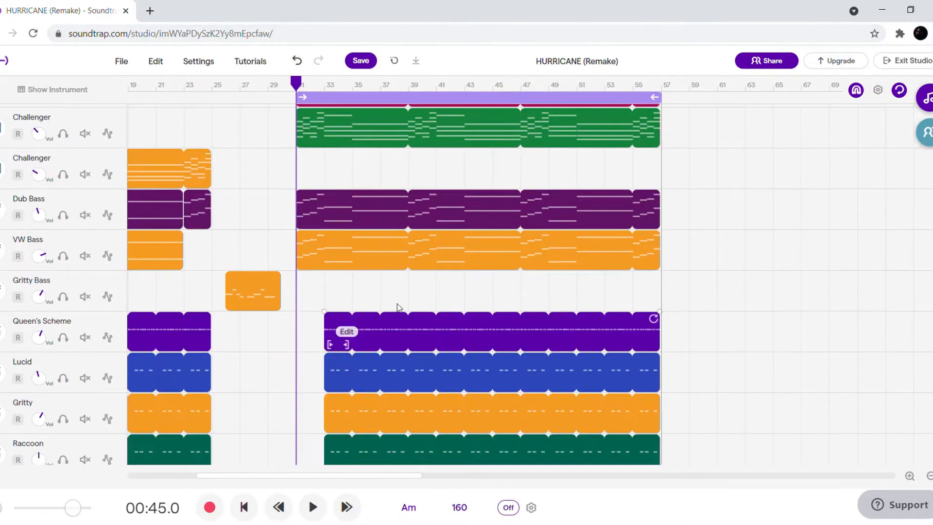
{"action": "scroll", "coordinate": [400, 276], "scroll_direction": "up", "scroll_amount": 2}
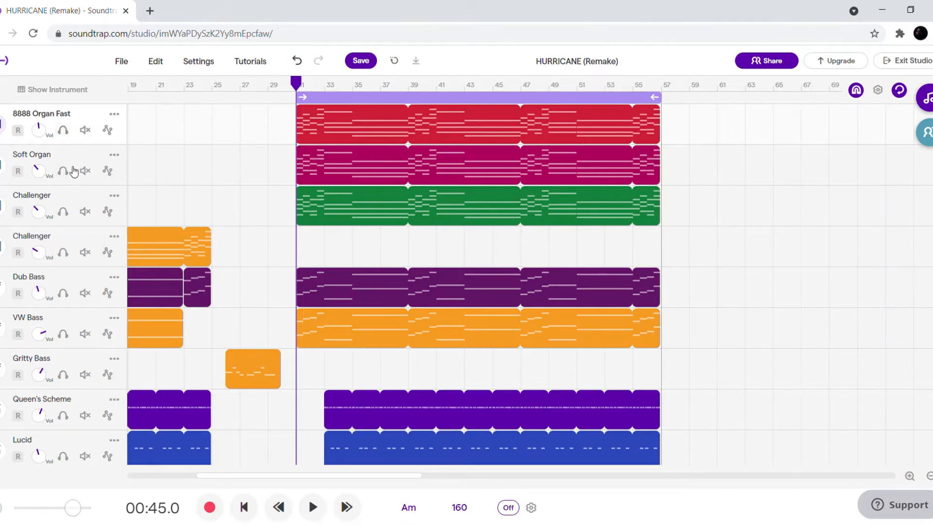
{"action": "left_click", "coordinate": [63, 131]}
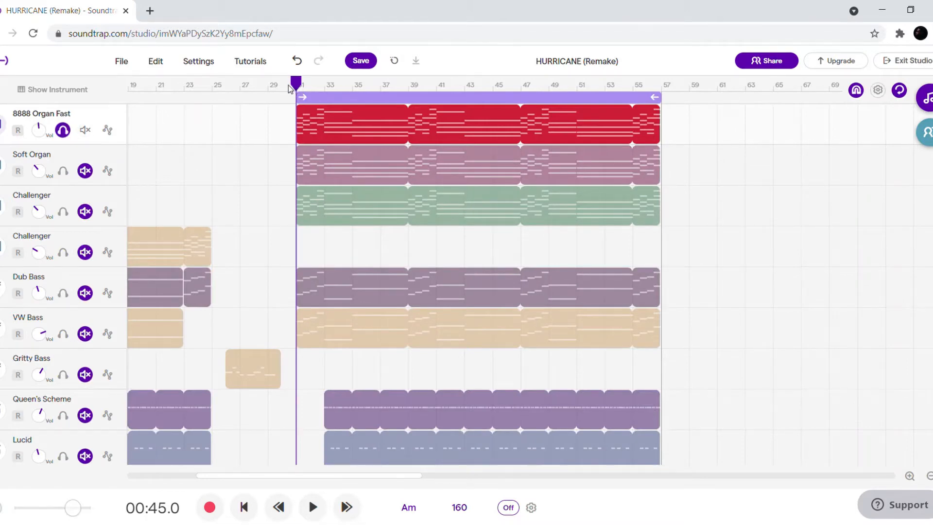
{"action": "key", "text": "space"}
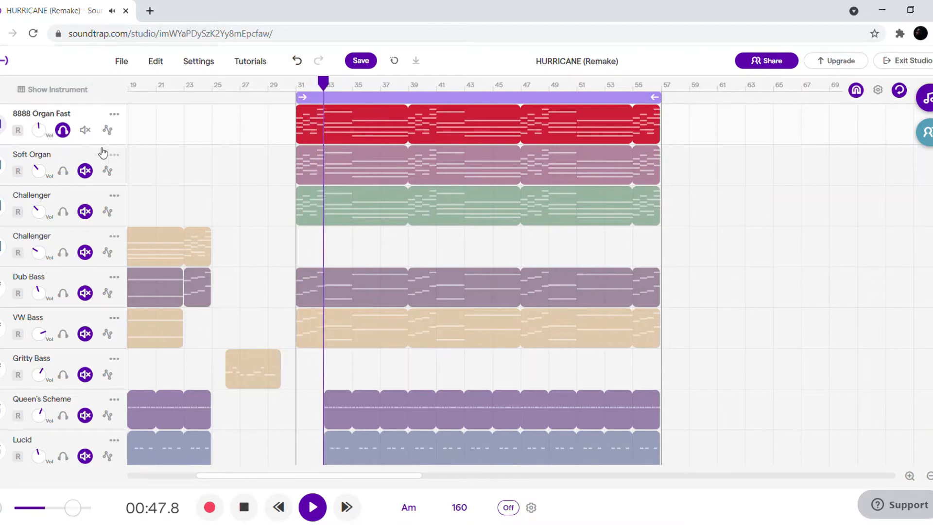
- Examine the 8888 Organ Fast chord notes in the piano roll, return to its instrument controls and stop playback
{"action": "left_click", "coordinate": [3, 130]}
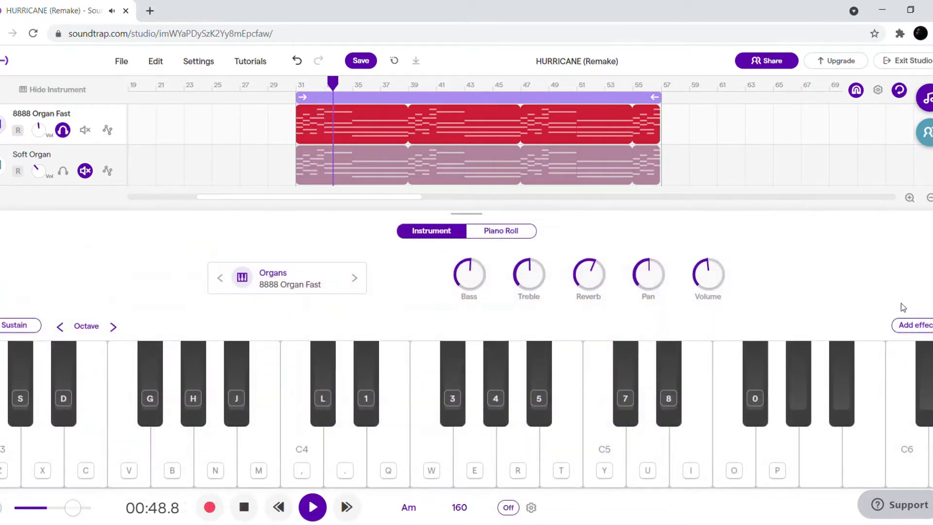
{"action": "left_click", "coordinate": [519, 232]}
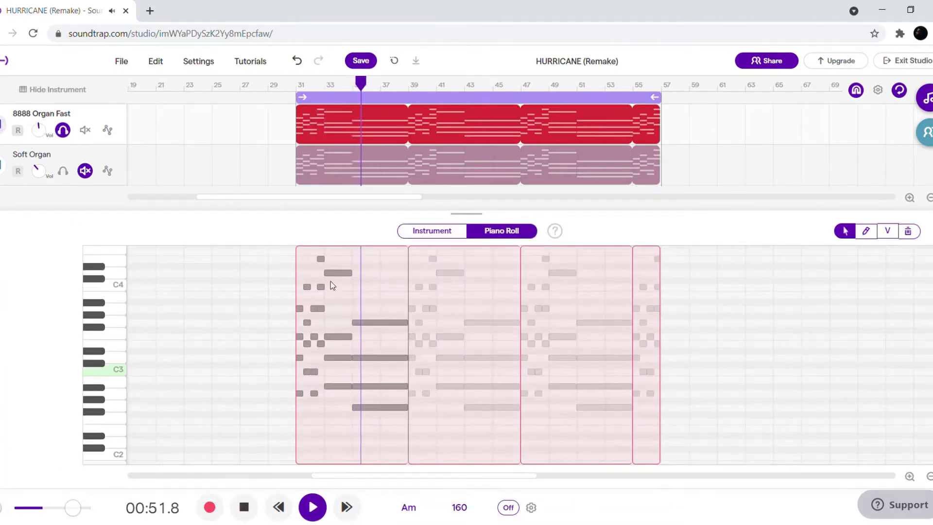
{"action": "left_click", "coordinate": [909, 475]}
{"action": "left_click", "coordinate": [909, 475]}
{"action": "left_click", "coordinate": [928, 477]}
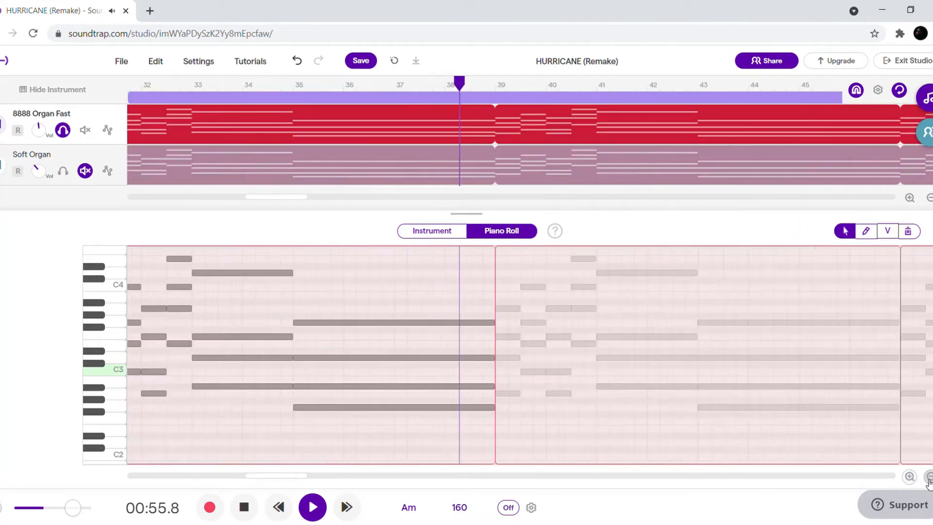
{"action": "left_click", "coordinate": [928, 477]}
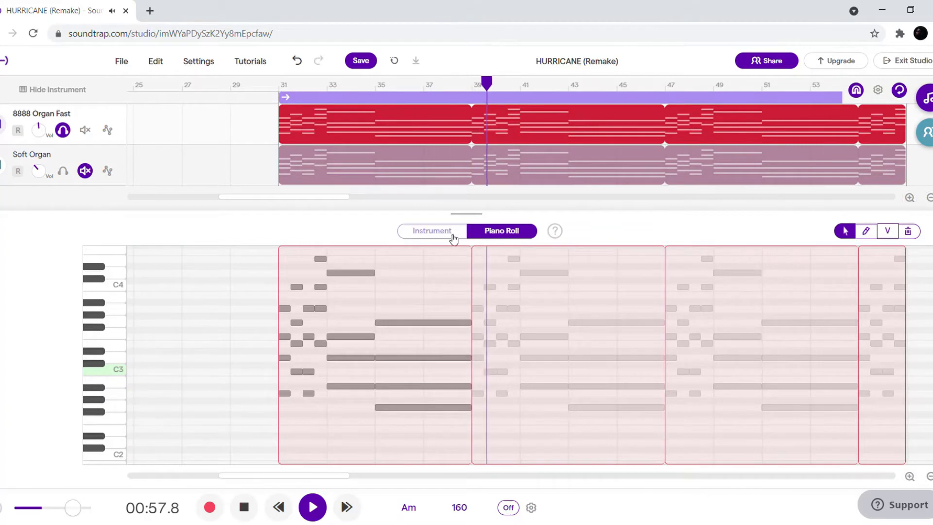
{"action": "left_click", "coordinate": [435, 232]}
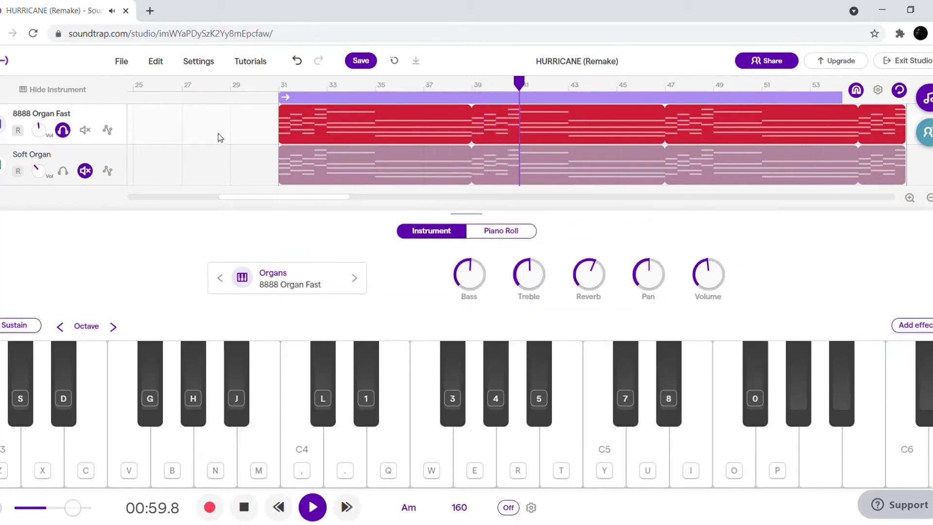
{"action": "key", "text": "space"}
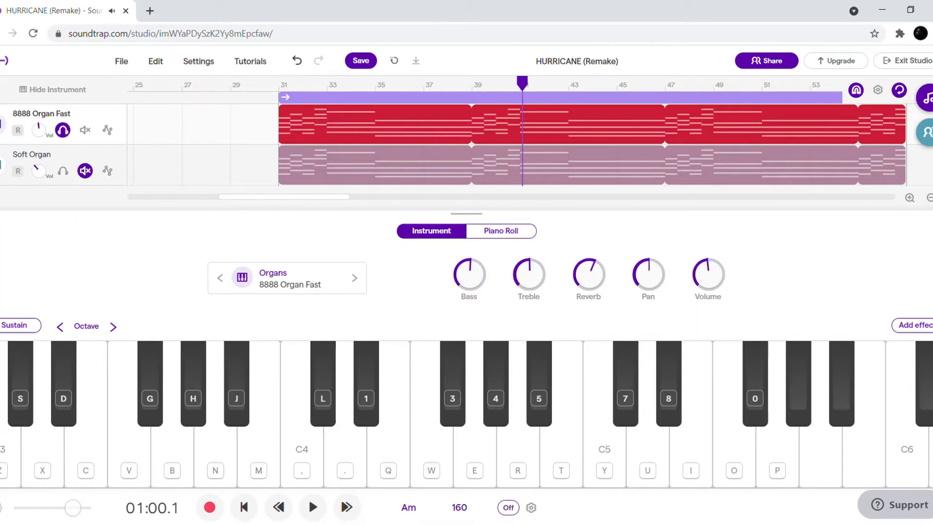
- Open the effects of the 8888 Organ Fast track and raise the Basic Amp reverb slightly
{"action": "left_click", "coordinate": [912, 325]}
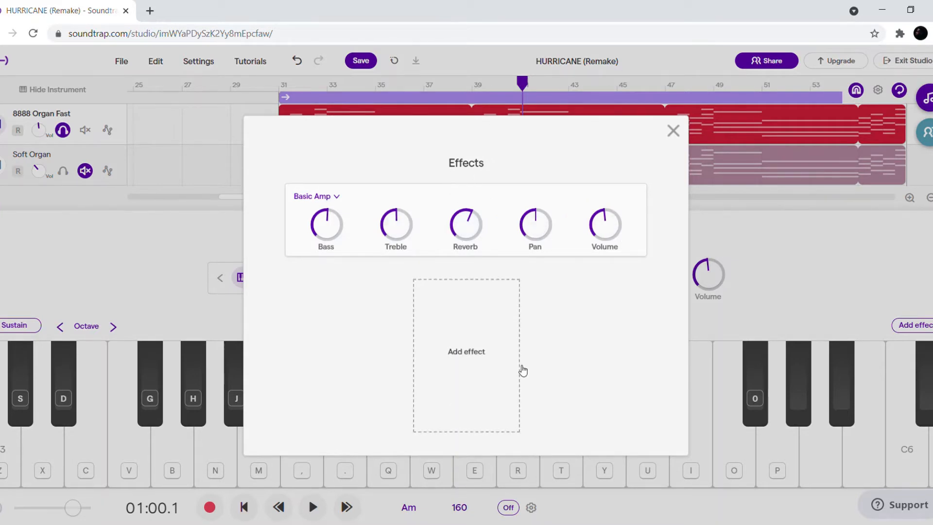
{"action": "left_click", "coordinate": [681, 141]}
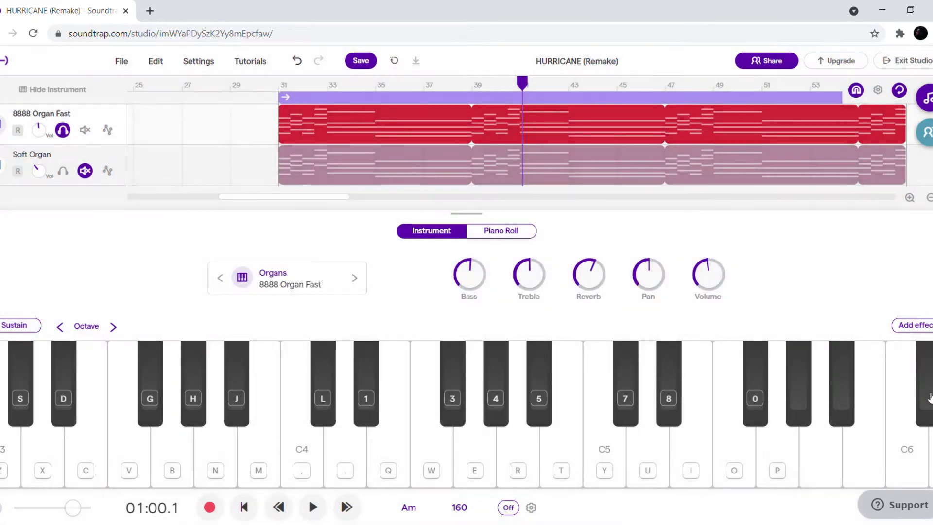
{"action": "left_click", "coordinate": [920, 325]}
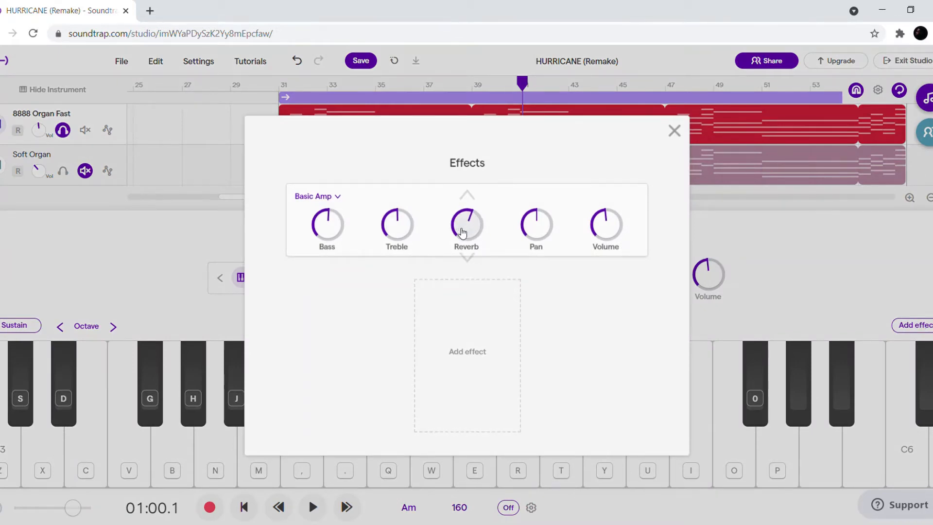
{"action": "left_click_drag", "start_coordinate": [467, 229], "coordinate": [470, 232]}
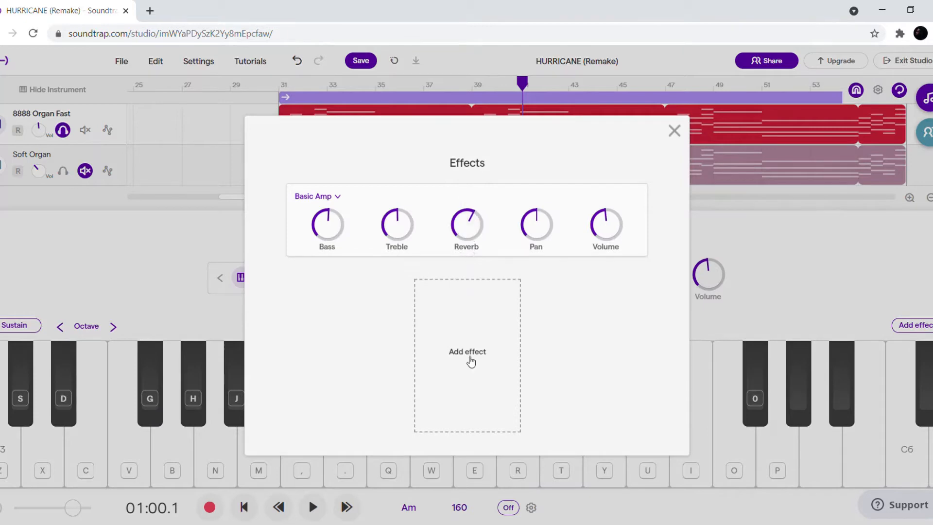
- Add a Room effect to the 8888 Organ Fast track, keeping the Medium Room type
{"action": "left_click", "coordinate": [470, 358]}
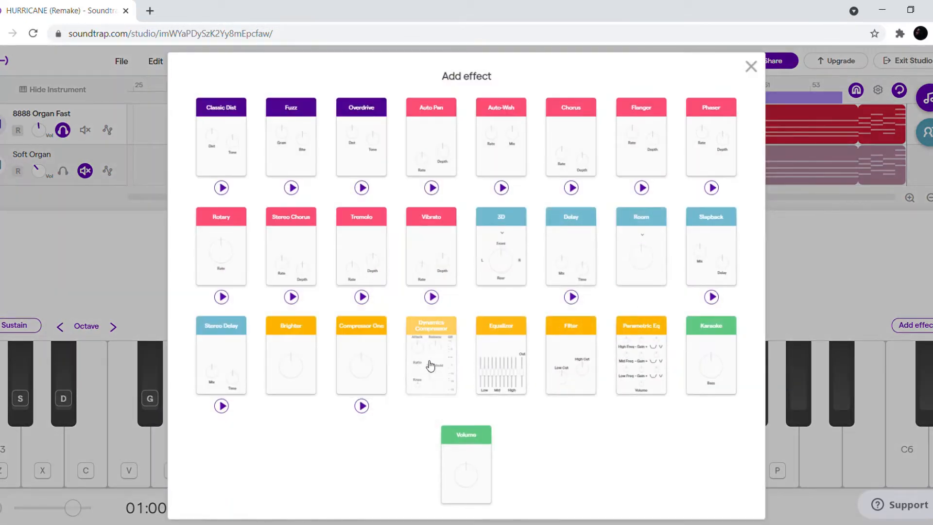
{"action": "left_click", "coordinate": [641, 259]}
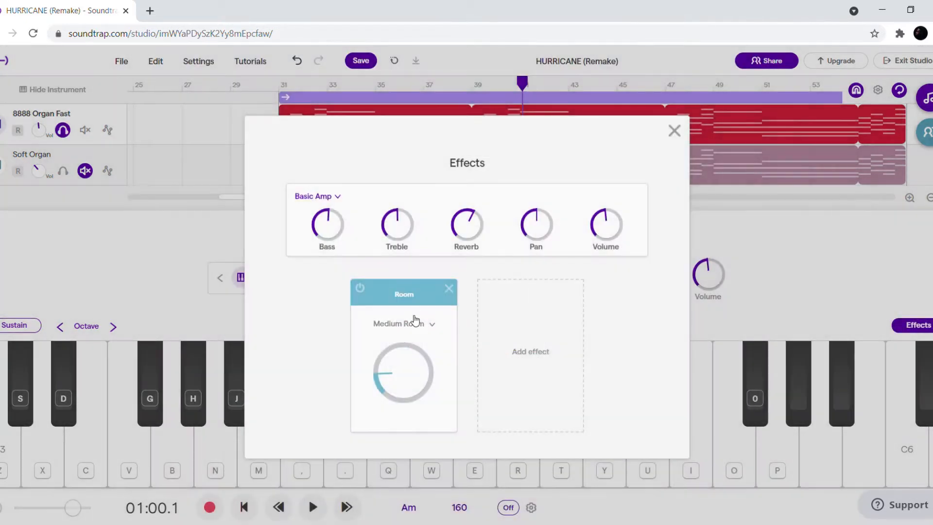
{"action": "left_click", "coordinate": [413, 323]}
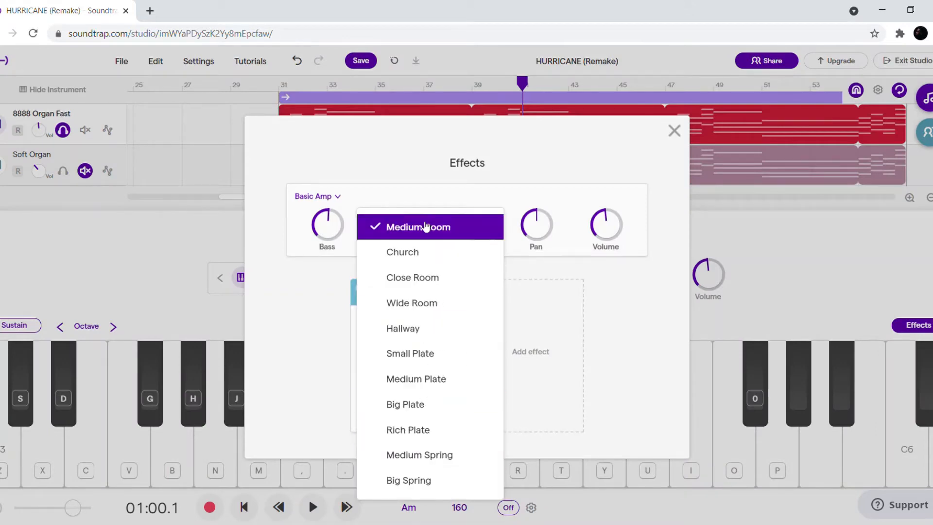
{"action": "left_click", "coordinate": [311, 362]}
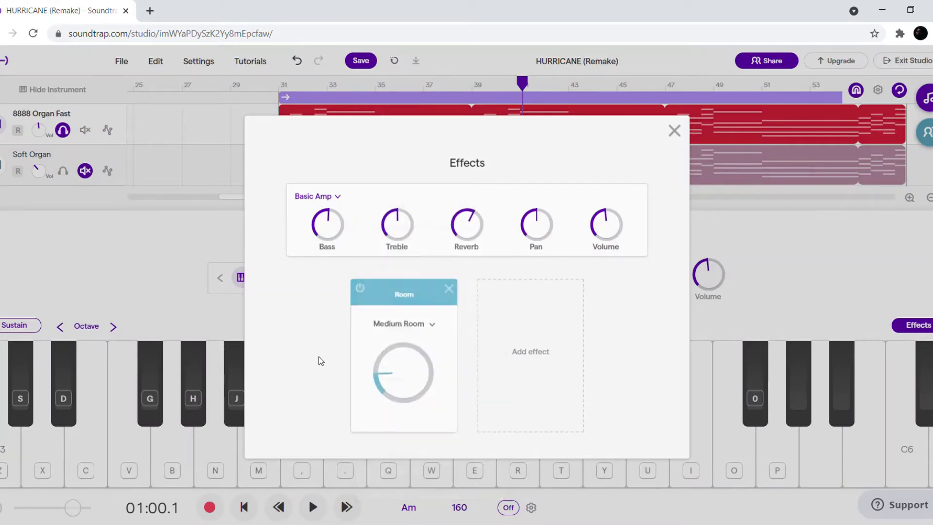
- Remove the Room effect from the 8888 Organ Fast track, close its effects and fine-tune its reverb
{"action": "left_click", "coordinate": [454, 293]}
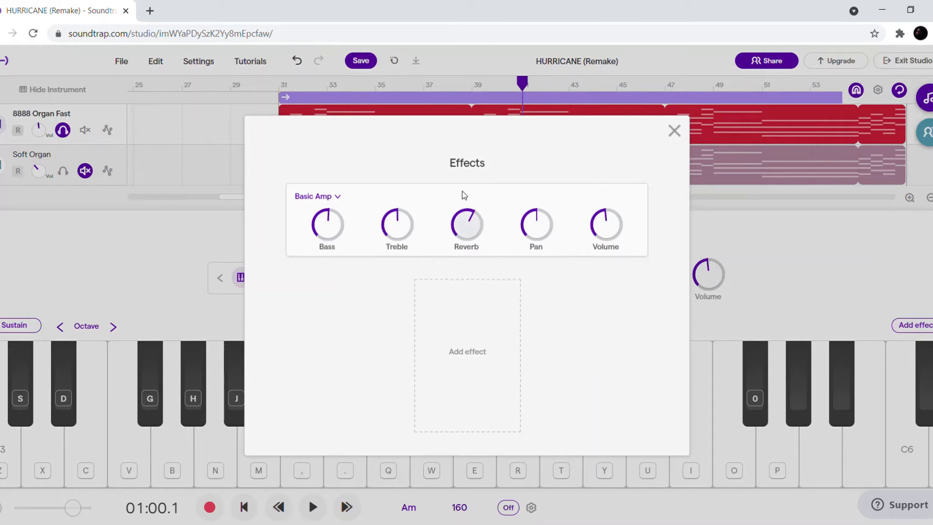
{"action": "mouse_move", "coordinate": [466, 237]}
{"action": "left_mouse_down"}
{"action": "mouse_move", "coordinate": [477, 232]}
{"action": "mouse_move", "coordinate": [473, 256]}
{"action": "mouse_move", "coordinate": [472, 239]}
{"action": "left_mouse_up"}
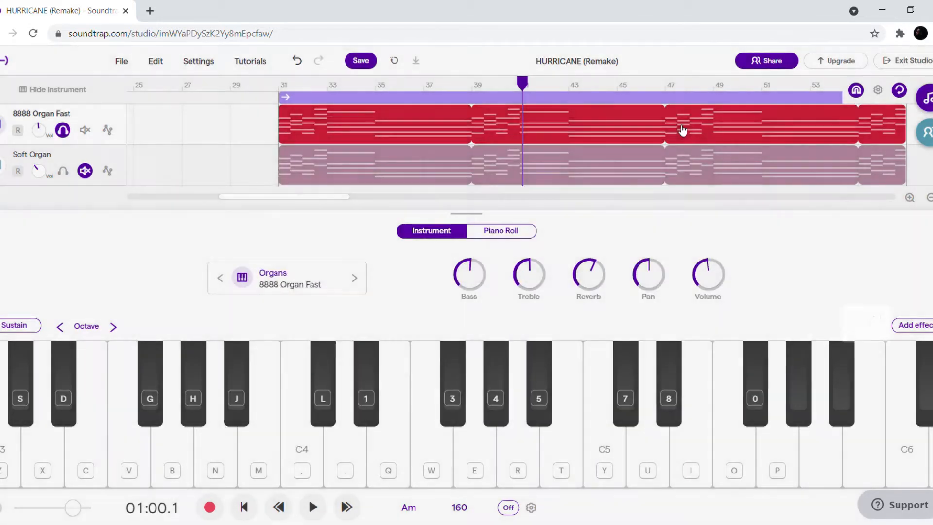
{"action": "left_click", "coordinate": [675, 130]}
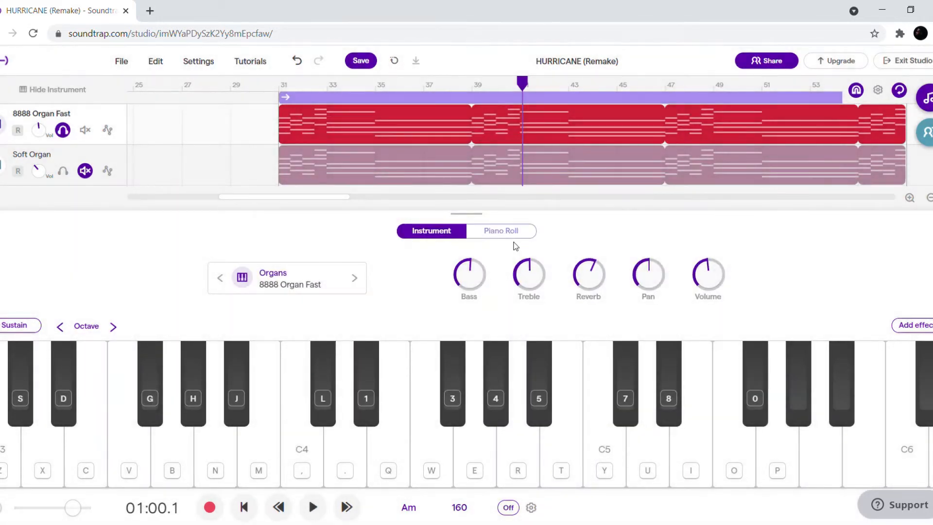
{"action": "left_click_drag", "start_coordinate": [587, 284], "coordinate": [589, 280]}
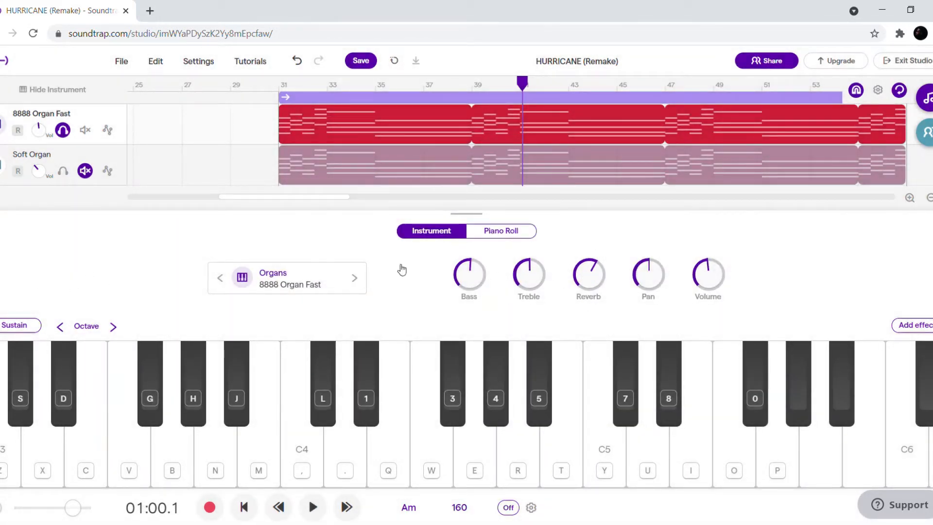
- Look up where the 8888 Organ Fast preset sits among the Keyboards organ presets, keeping the current choice
{"action": "left_click", "coordinate": [6, 240]}
{"action": "left_click", "coordinate": [2, 125]}
{"action": "left_click", "coordinate": [298, 283]}
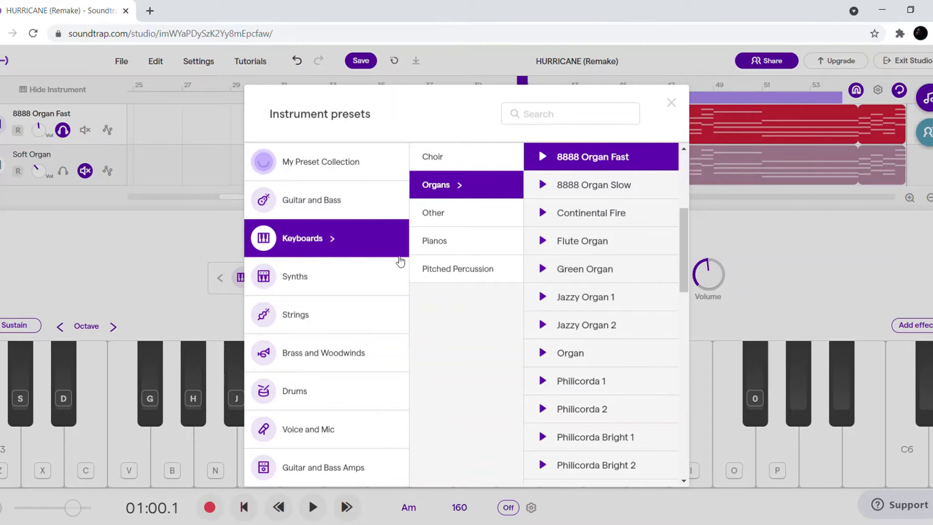
{"action": "scroll", "coordinate": [611, 252], "scroll_direction": "up", "scroll_amount": 3}
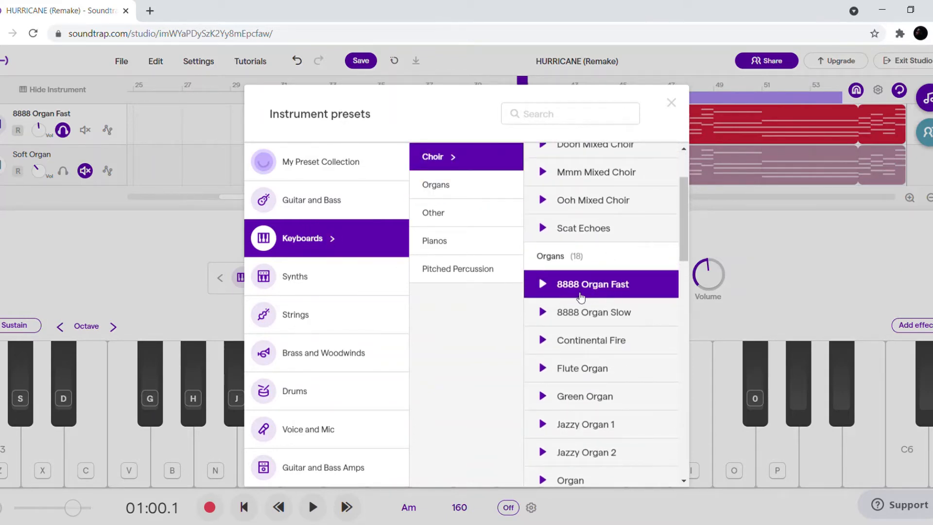
{"action": "left_click", "coordinate": [671, 106]}
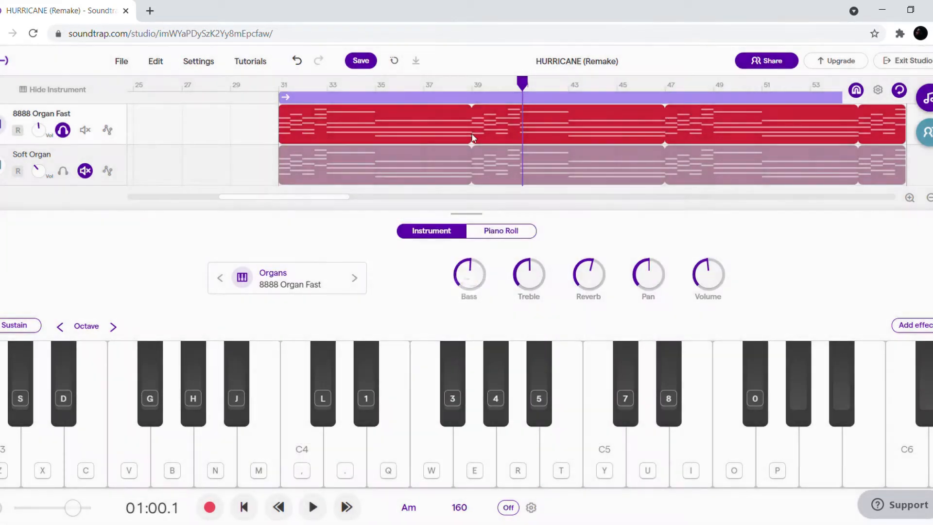
- Open the Soft Organ track's instrument and look through the Keyboards organ presets to locate Soft Organ, without changing it
{"action": "left_click", "coordinate": [2, 229]}
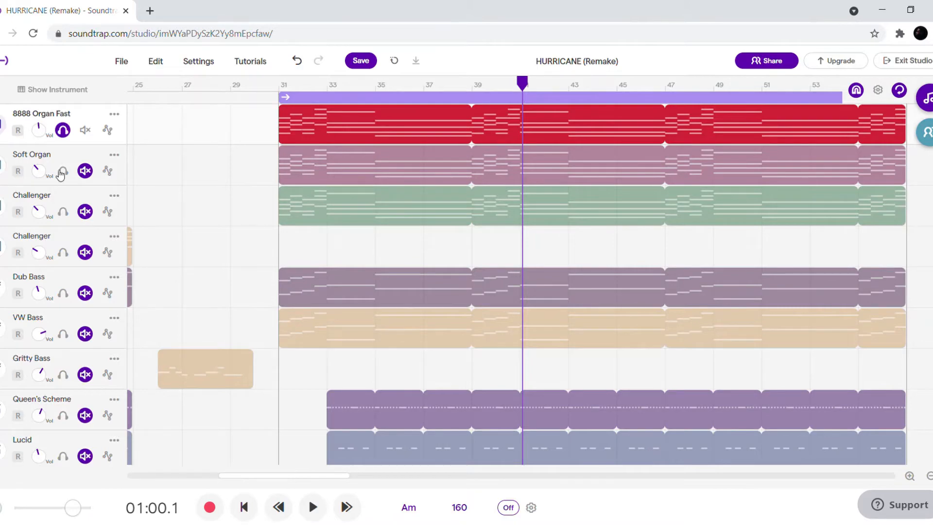
{"action": "left_click", "coordinate": [2, 165]}
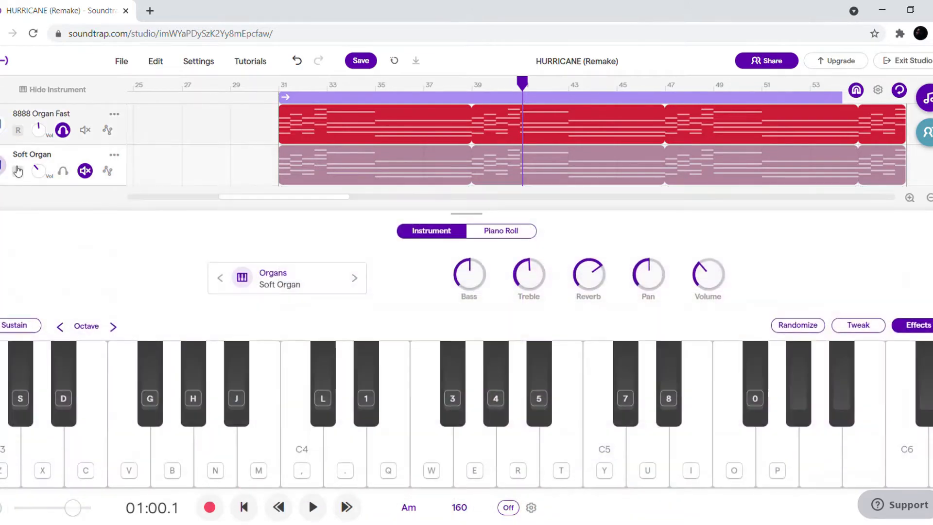
{"action": "left_click", "coordinate": [289, 279]}
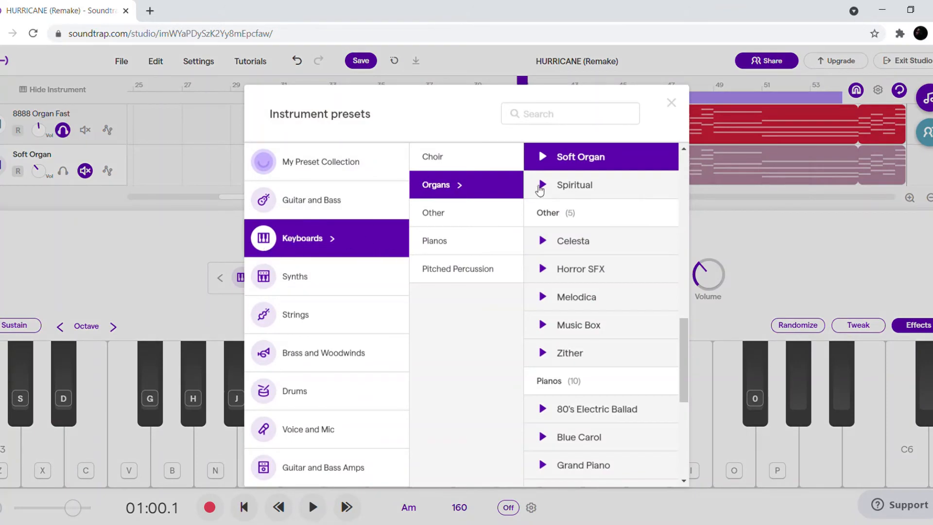
{"action": "scroll", "coordinate": [598, 223], "scroll_direction": "up", "scroll_amount": 8}
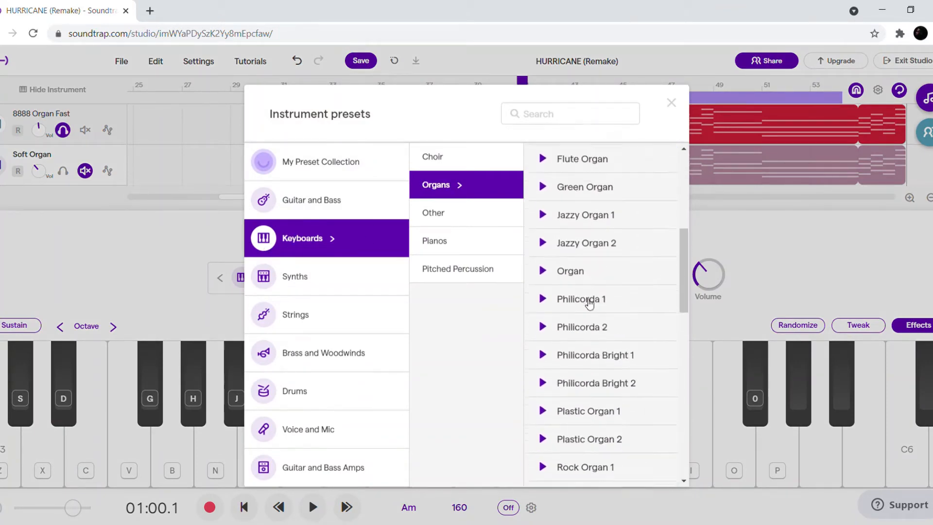
{"action": "scroll", "coordinate": [593, 297], "scroll_direction": "up", "scroll_amount": 6}
{"action": "scroll", "coordinate": [604, 350], "scroll_direction": "down", "scroll_amount": 12}
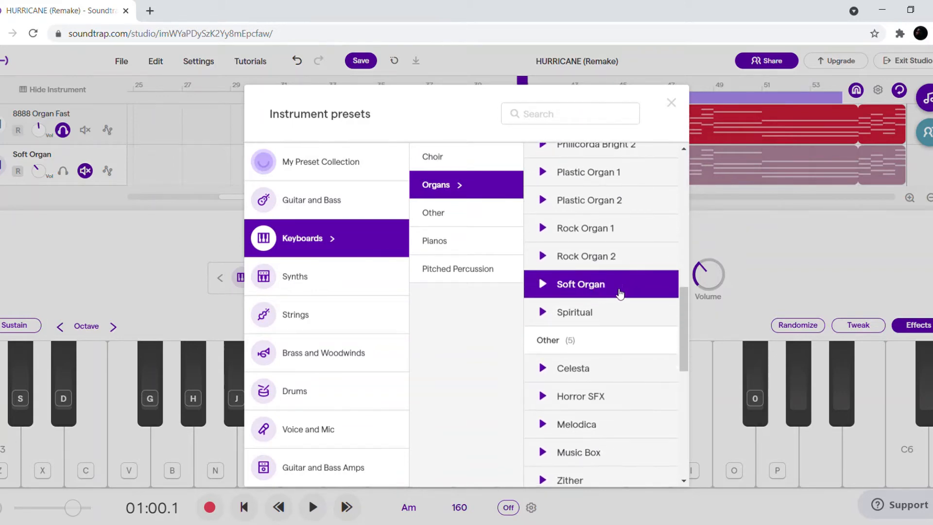
{"action": "left_click", "coordinate": [672, 104]}
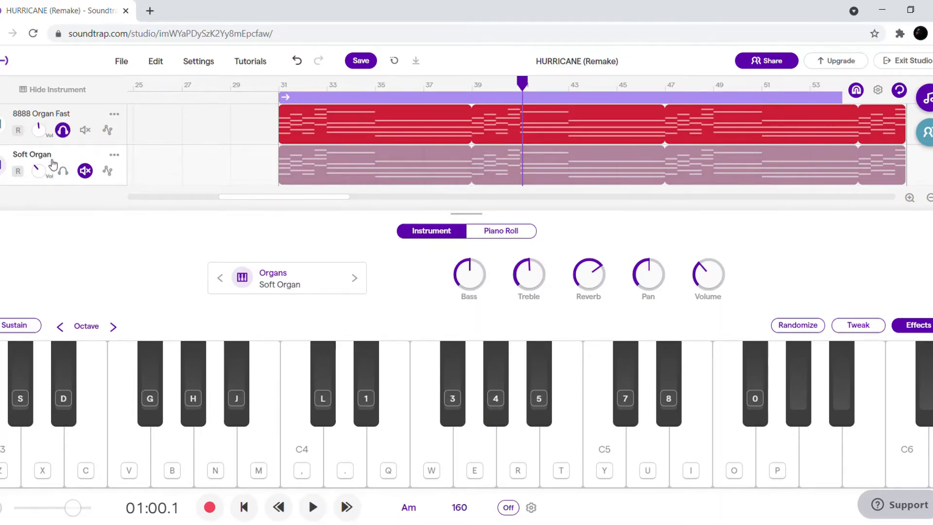
- Lower the Soft Organ track's volume slightly and solo it in place of 8888 Organ Fast
{"action": "left_click_drag", "start_coordinate": [46, 178], "coordinate": [40, 186]}
{"action": "left_click", "coordinate": [63, 129]}
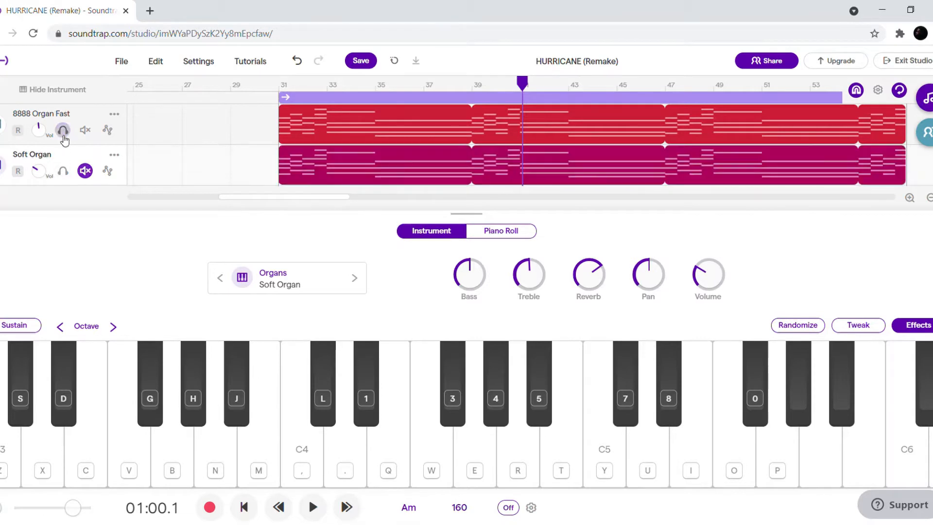
{"action": "left_click", "coordinate": [63, 170]}
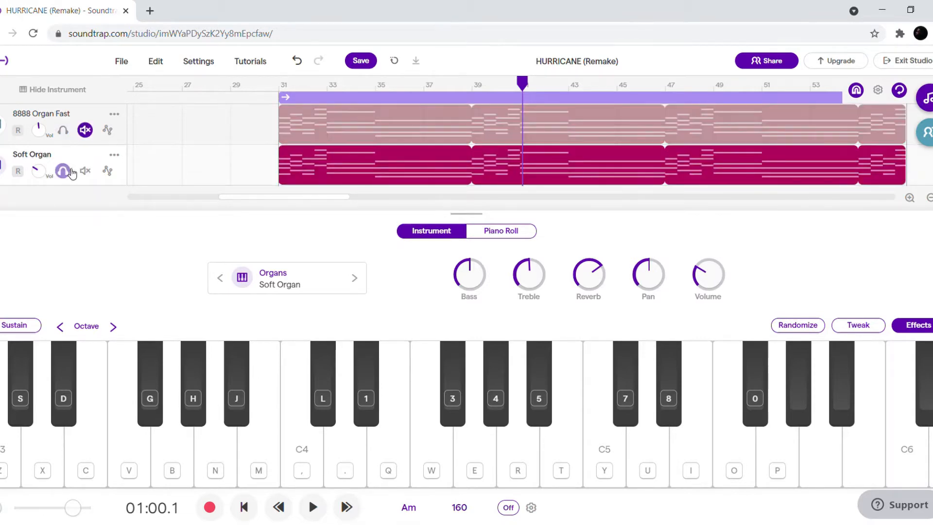
- Play the Soft Organ track from bar 31 and examine its notes in the piano roll, returning to its instrument controls
{"action": "left_click", "coordinate": [284, 84]}
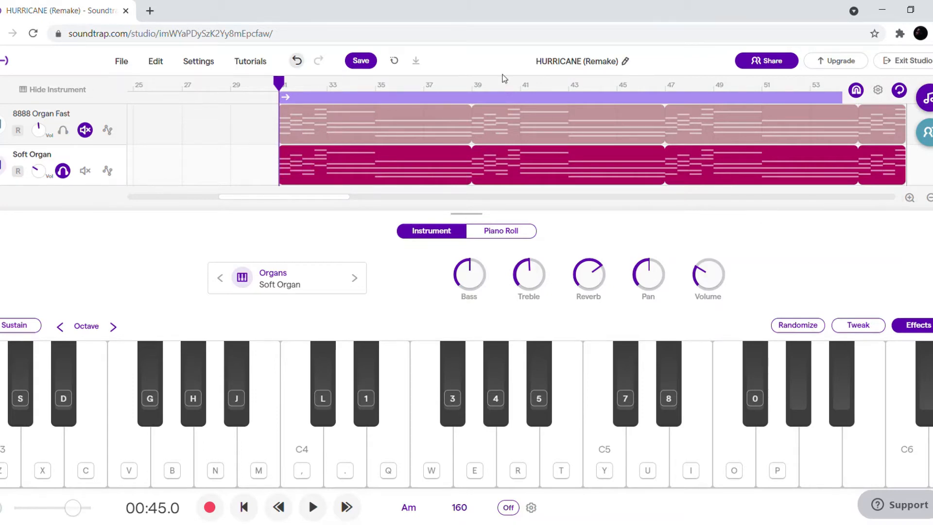
{"action": "key", "text": "space"}
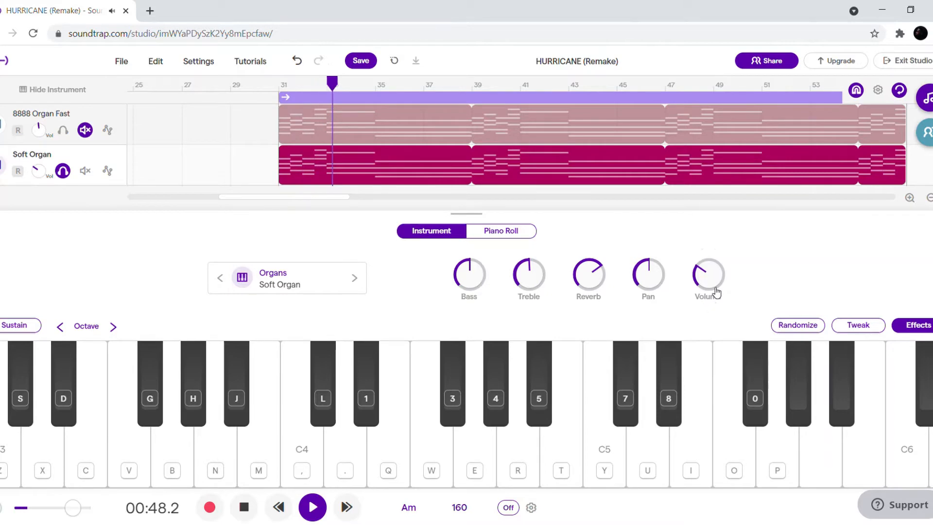
{"action": "left_click", "coordinate": [504, 231]}
{"action": "scroll", "coordinate": [381, 360], "scroll_direction": "down", "scroll_amount": 2}
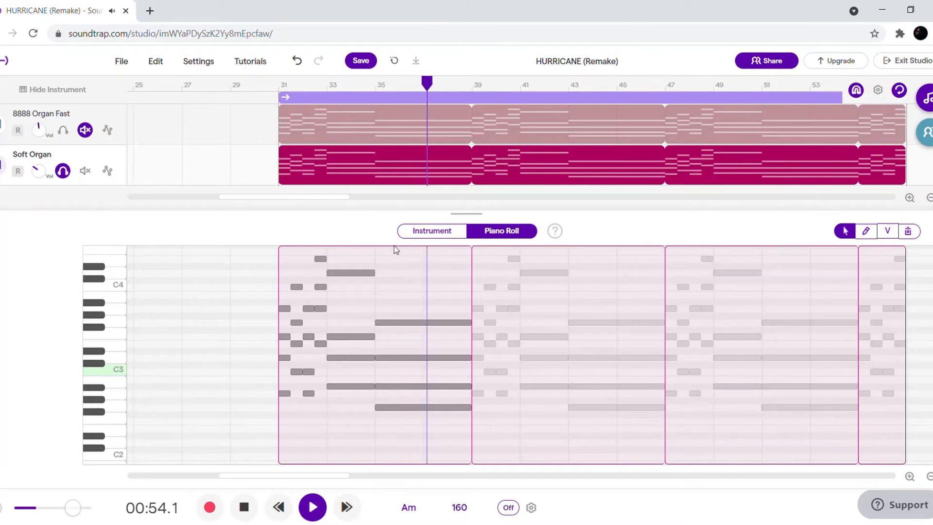
{"action": "left_click", "coordinate": [437, 232]}
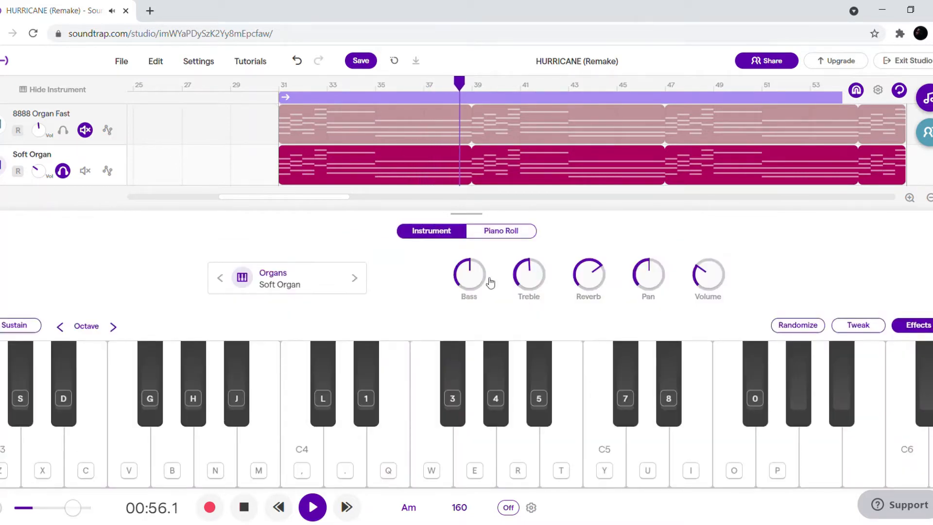
- Solo 8888 Organ Fast together with Soft Organ, stop playback and return the playhead to bar 31
{"action": "left_click", "coordinate": [61, 131]}
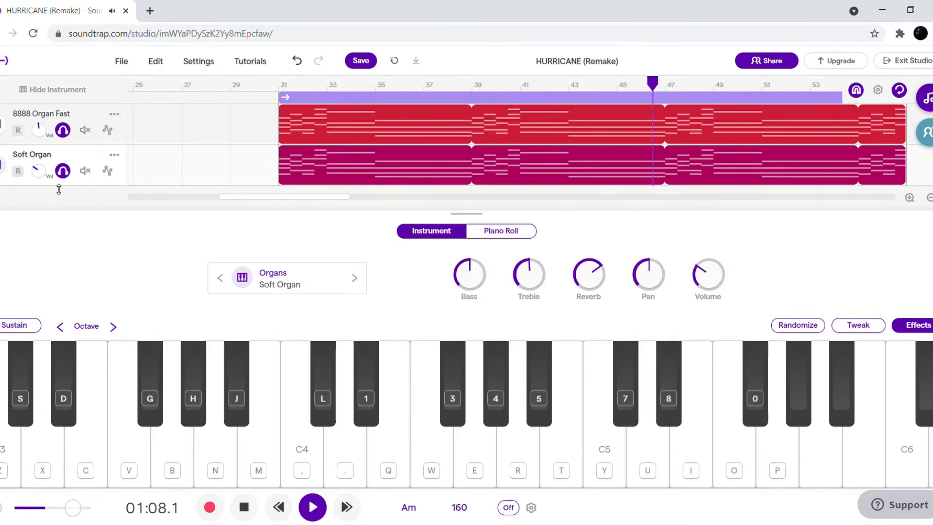
{"action": "key", "text": "space"}
{"action": "left_click", "coordinate": [12, 229]}
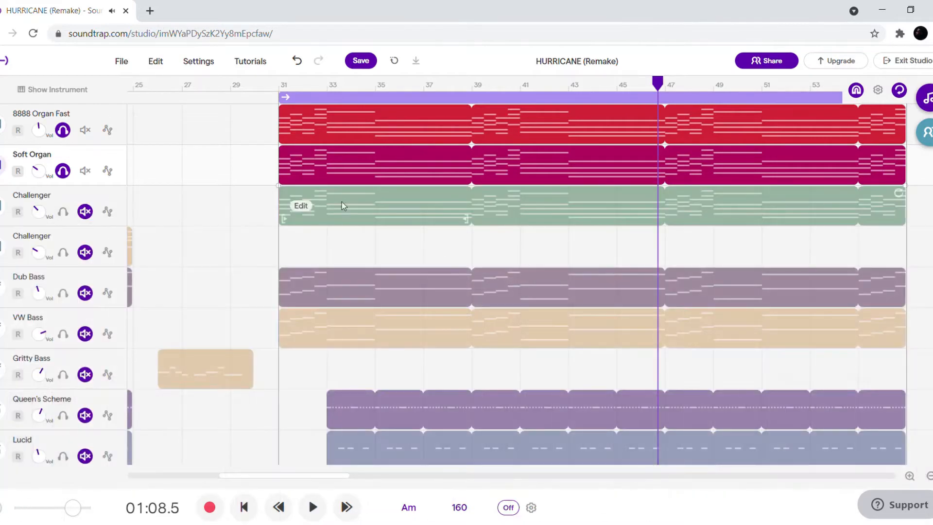
{"action": "scroll", "coordinate": [404, 122], "scroll_direction": "down", "scroll_amount": 1}
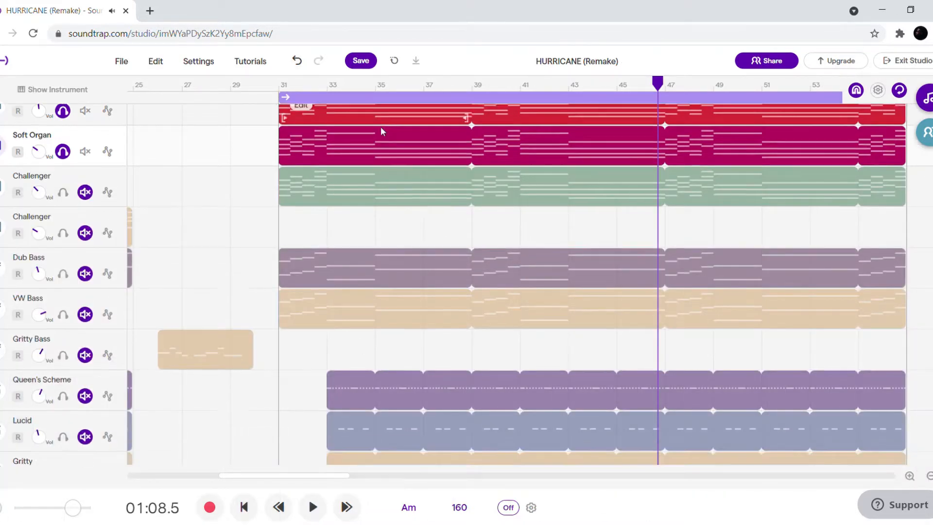
{"action": "scroll", "coordinate": [340, 141], "scroll_direction": "up", "scroll_amount": 1}
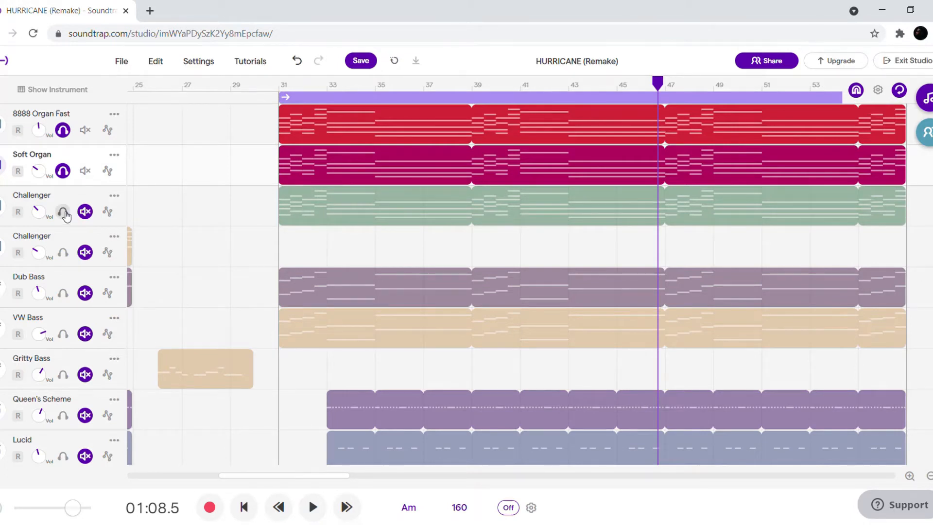
{"action": "left_click", "coordinate": [281, 87]}
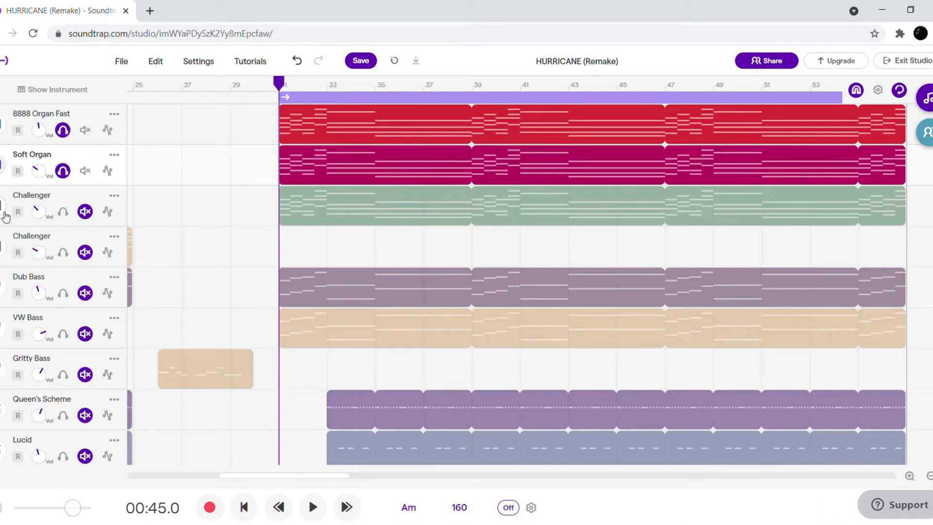
- Open the upper Challenger track's instrument and look up its preset among the Synths pads, keeping it selected
{"action": "left_click", "coordinate": [6, 216]}
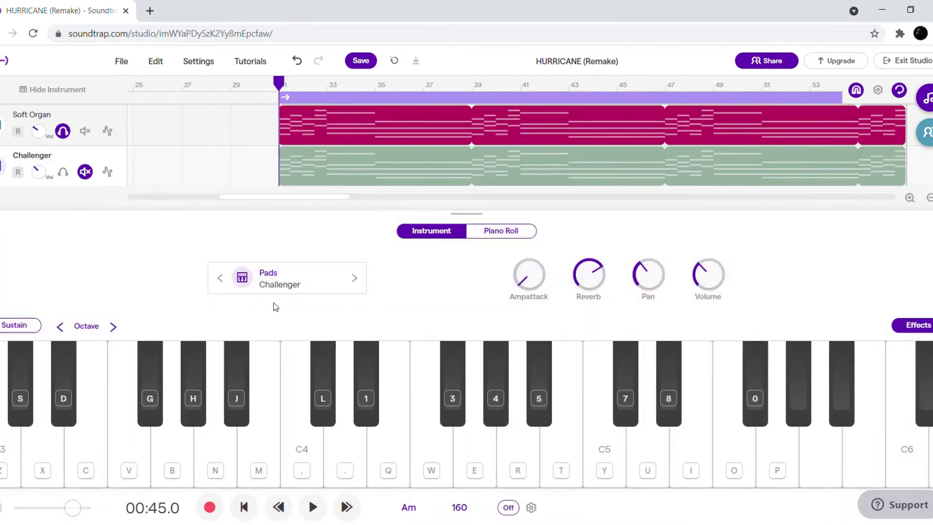
{"action": "left_click", "coordinate": [276, 278]}
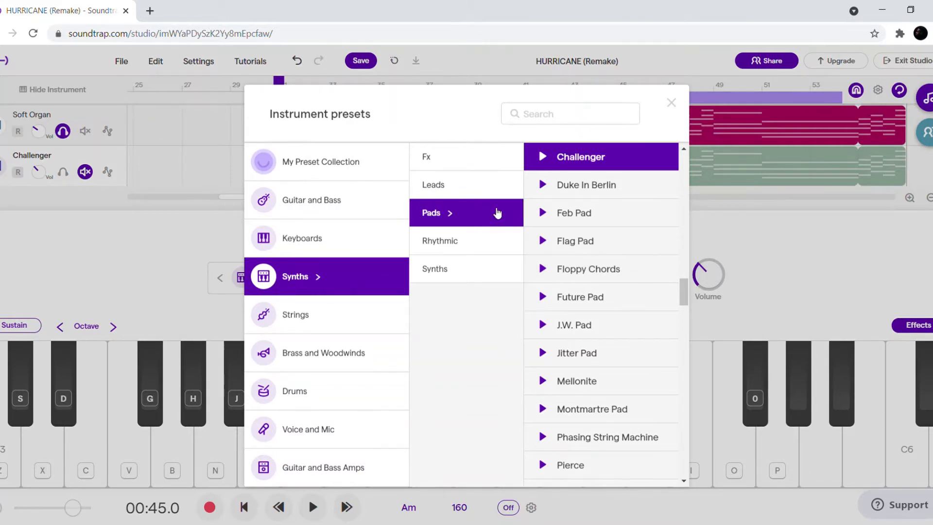
{"action": "scroll", "coordinate": [592, 218], "scroll_direction": "up", "scroll_amount": 1}
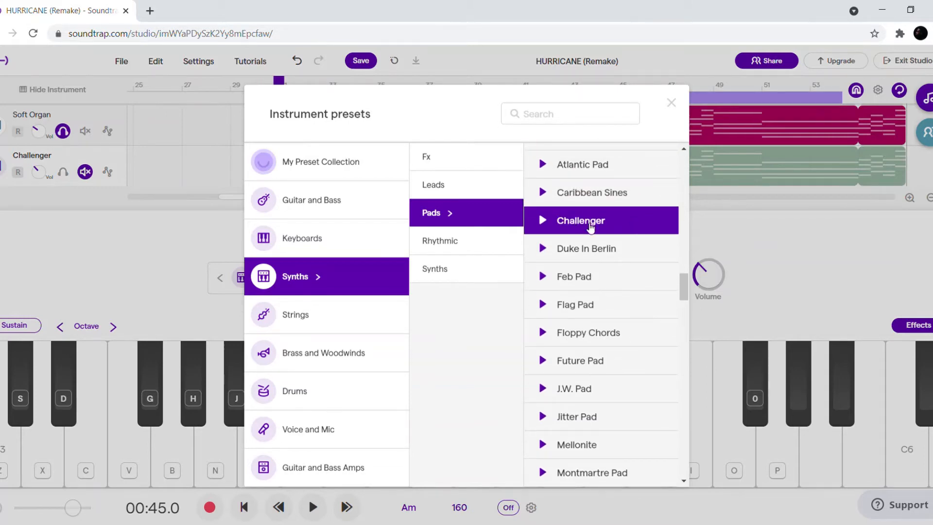
{"action": "left_click", "coordinate": [672, 103]}
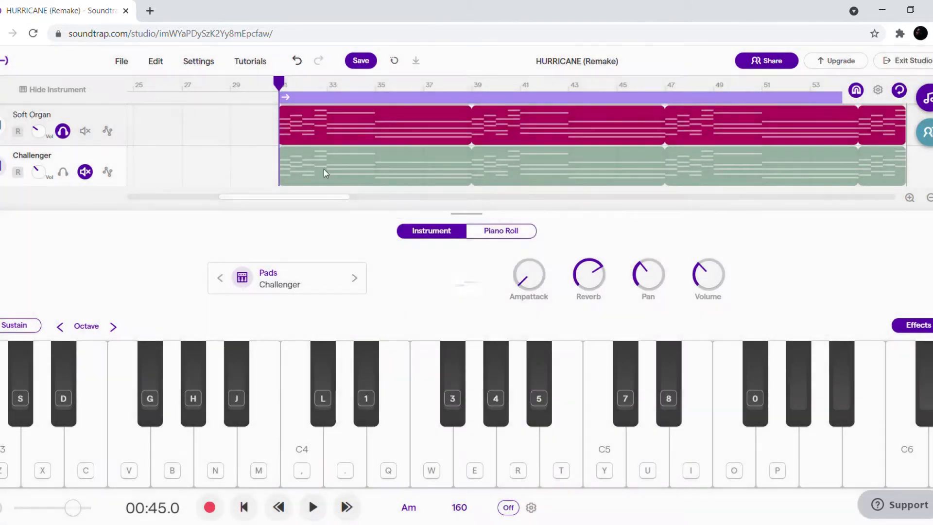
- Solo only the Challenger track by removing the solo from both organ tracks, and start playback from bar 31
{"action": "left_click", "coordinate": [64, 171]}
{"action": "left_click", "coordinate": [63, 135]}
{"action": "scroll", "coordinate": [63, 136], "scroll_direction": "up", "scroll_amount": 1}
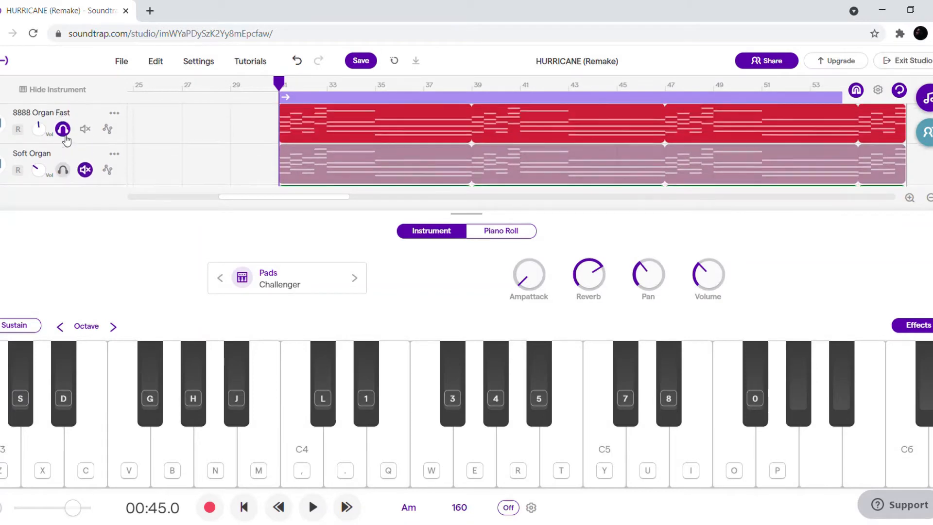
{"action": "key", "text": "space"}
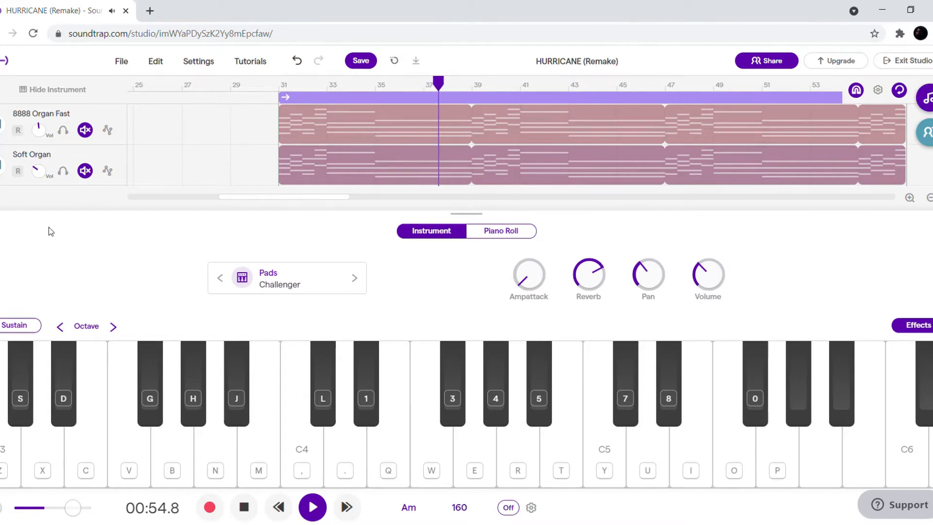
- Add the Soft Organ and 8888 Organ Fast tracks back to the solo, stop playback and move the playhead to bar 29
{"action": "left_click", "coordinate": [62, 171]}
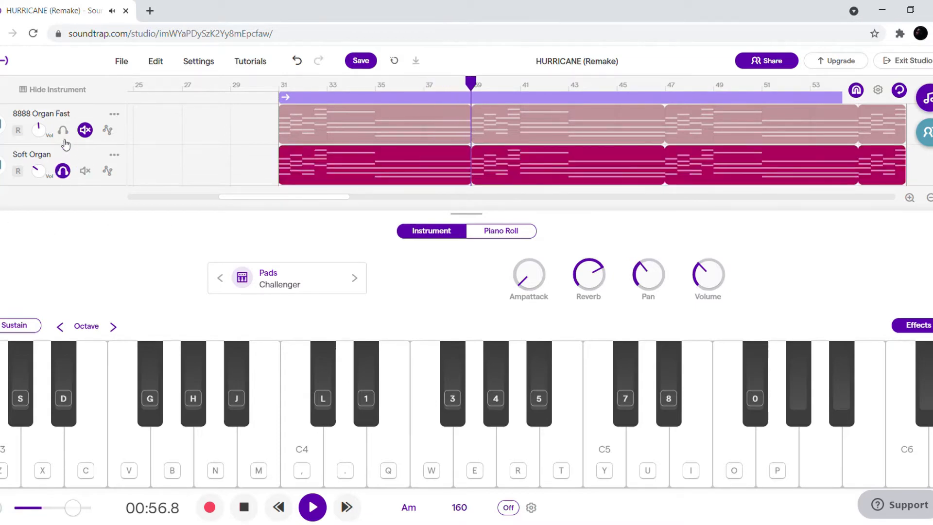
{"action": "left_click", "coordinate": [62, 130]}
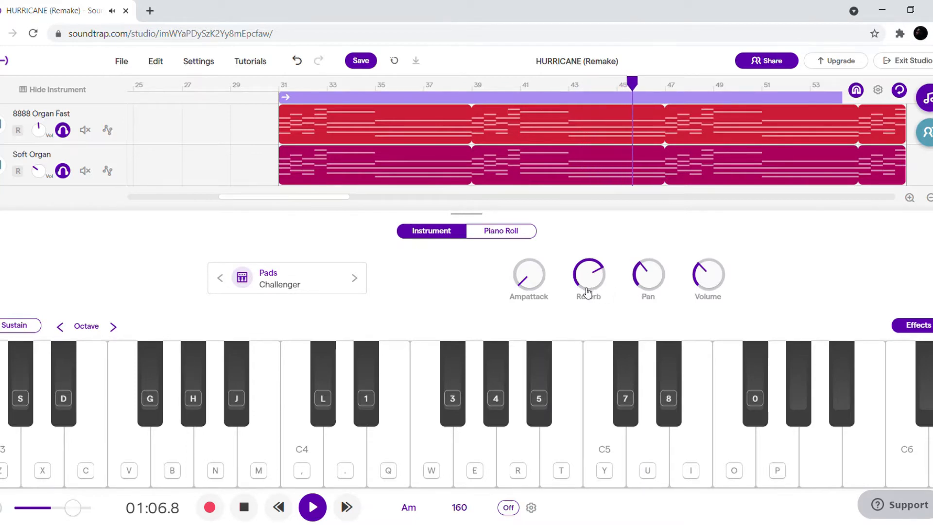
{"action": "key", "text": "space"}
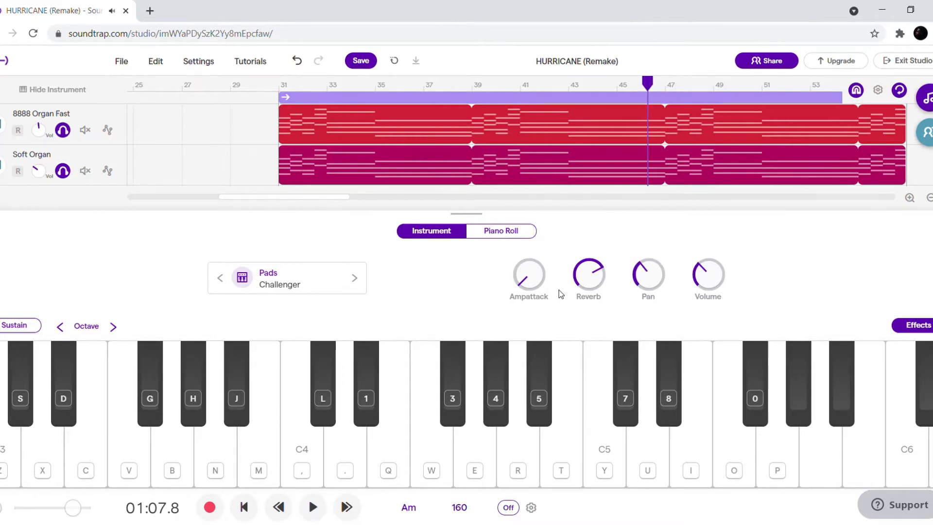
{"action": "left_click", "coordinate": [253, 85]}
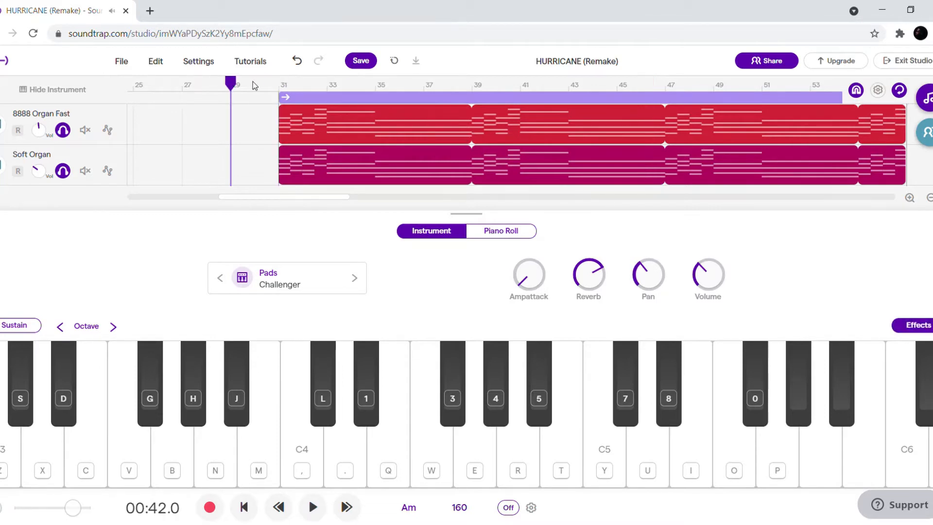
- Inspect the Challenger track's effects and the list of addable effects without adding any, and return to the full track view
{"action": "left_click", "coordinate": [913, 325]}
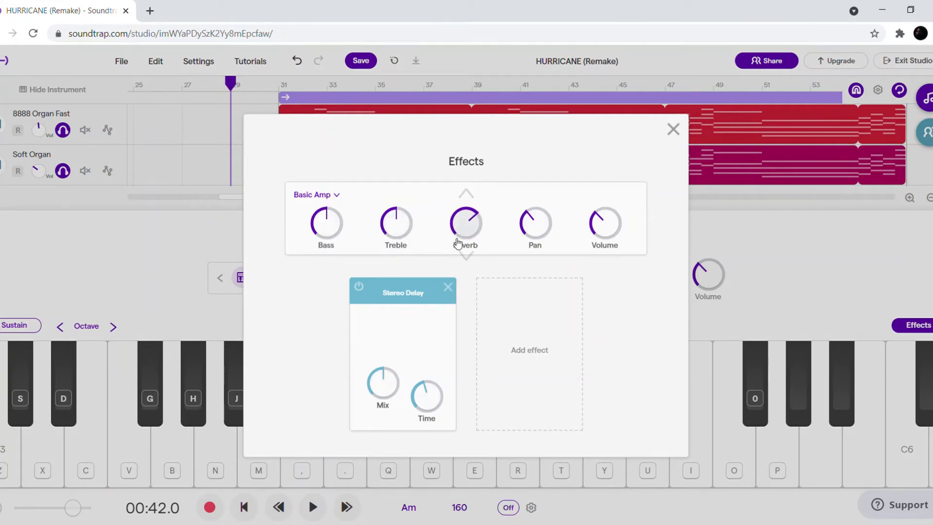
{"action": "left_click", "coordinate": [552, 316]}
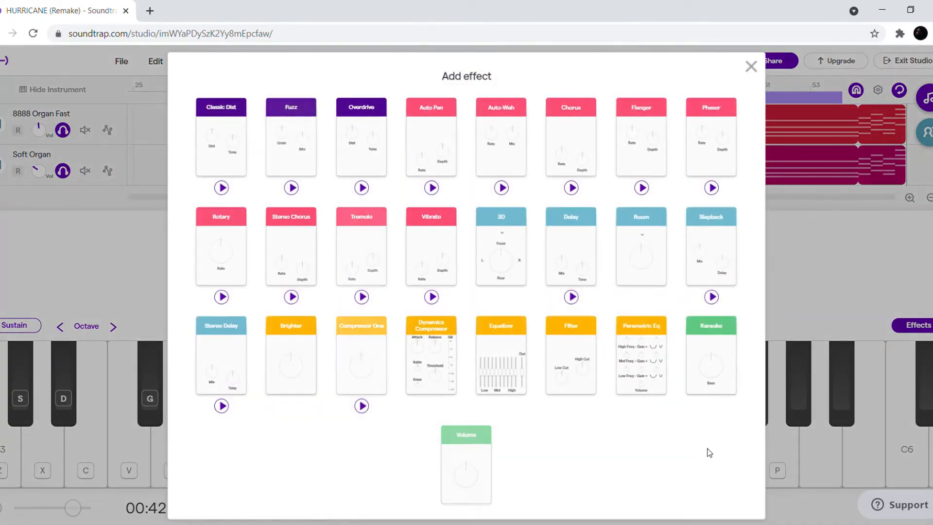
{"action": "left_click", "coordinate": [751, 67]}
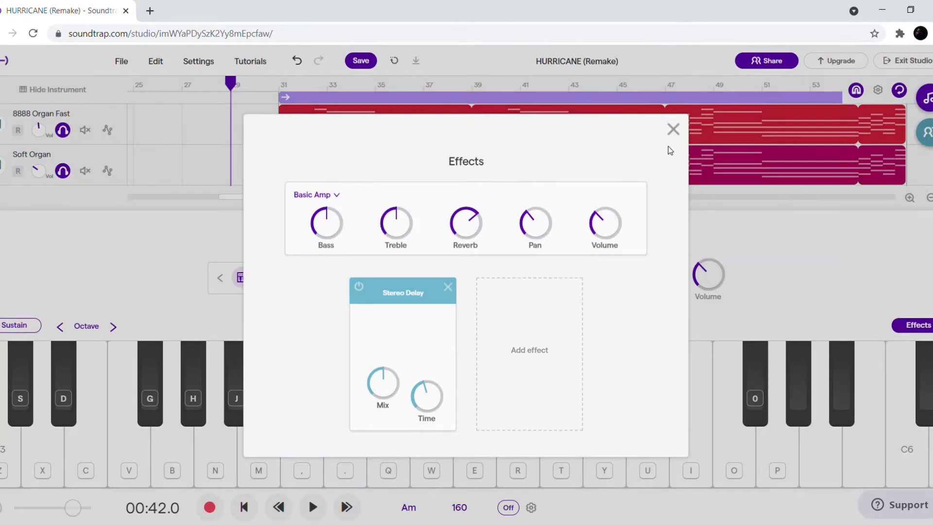
{"action": "left_click", "coordinate": [673, 129]}
{"action": "left_click", "coordinate": [2, 230]}
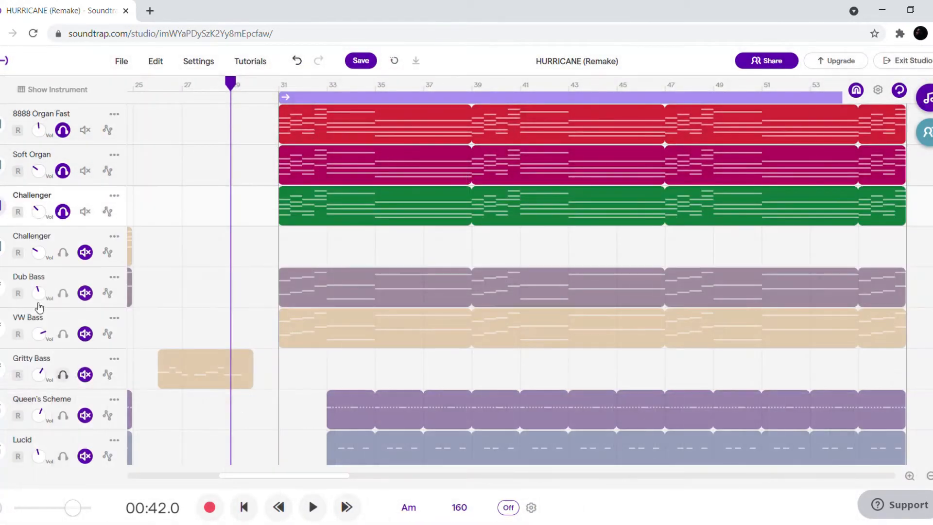
- Return the playhead to bar 31 and look over the track list from the organs and pads down to the bass tracks
{"action": "left_click", "coordinate": [271, 87]}
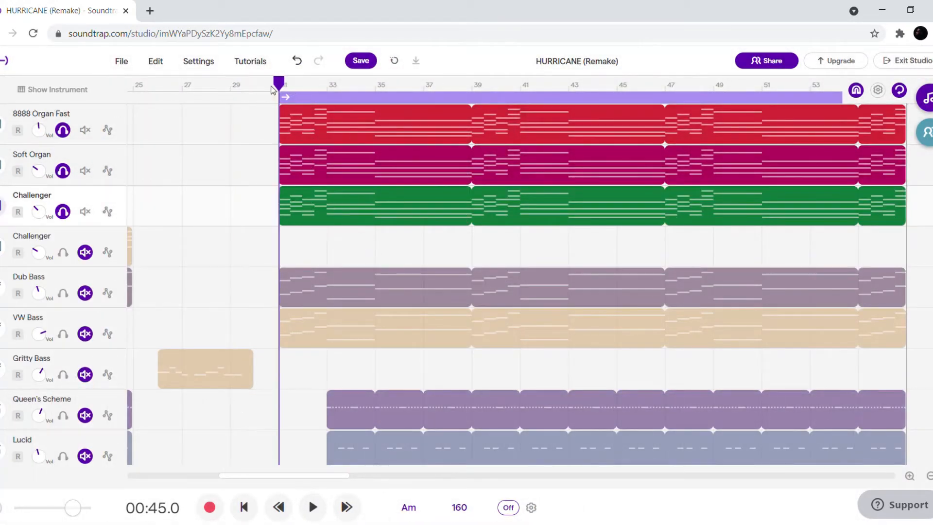
{"action": "scroll", "coordinate": [479, 245], "scroll_direction": "down", "scroll_amount": 2}
{"action": "scroll", "coordinate": [416, 256], "scroll_direction": "up", "scroll_amount": 2}
{"action": "scroll", "coordinate": [242, 273], "scroll_direction": "down", "scroll_amount": 2}
{"action": "scroll", "coordinate": [256, 236], "scroll_direction": "up", "scroll_amount": 2}
{"action": "scroll", "coordinate": [251, 235], "scroll_direction": "down", "scroll_amount": 1}
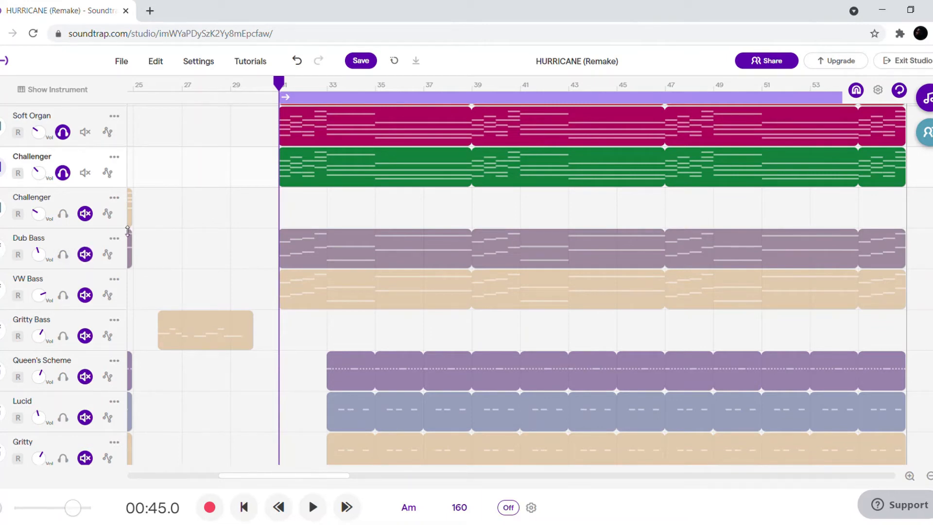
{"action": "scroll", "coordinate": [198, 209], "scroll_direction": "down", "scroll_amount": 1}
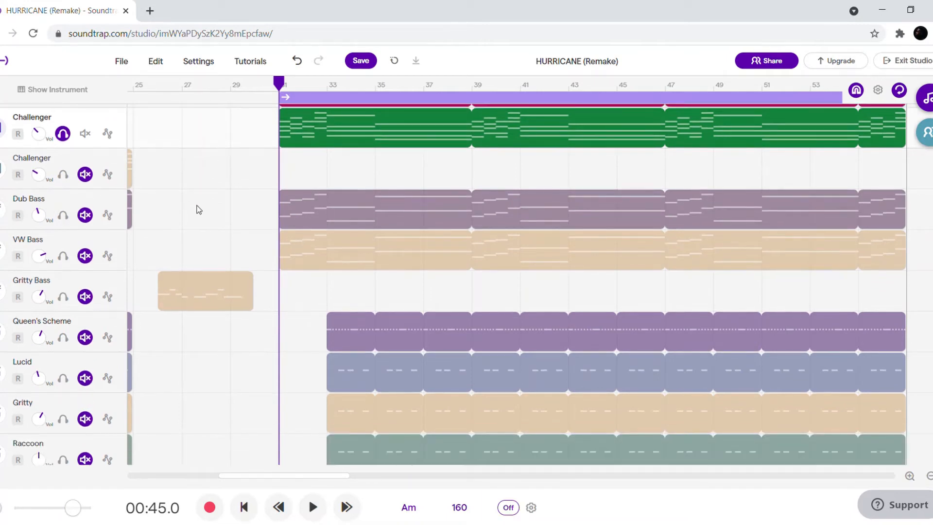
{"action": "scroll", "coordinate": [183, 215], "scroll_direction": "up", "scroll_amount": 2}
{"action": "scroll", "coordinate": [179, 218], "scroll_direction": "down", "scroll_amount": 1}
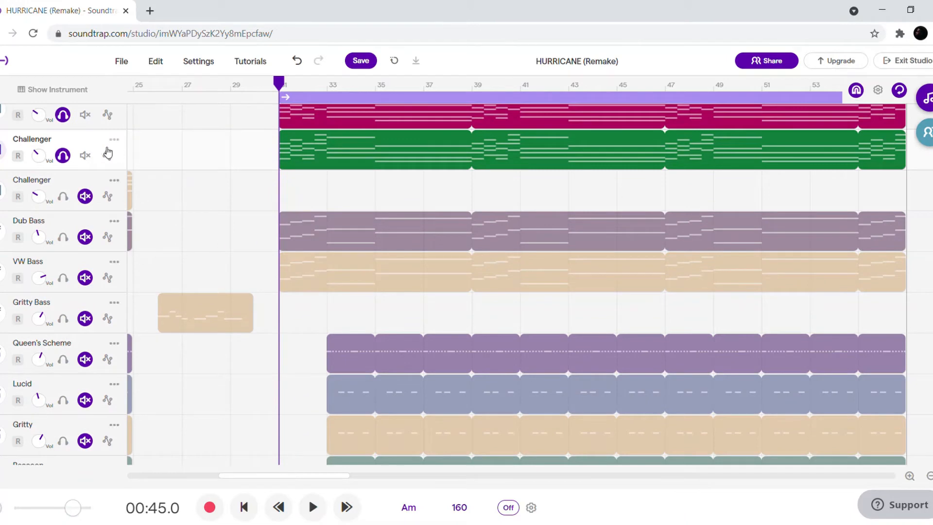
{"action": "scroll", "coordinate": [73, 195], "scroll_direction": "down", "scroll_amount": 2}
{"action": "scroll", "coordinate": [67, 195], "scroll_direction": "up", "scroll_amount": 1}
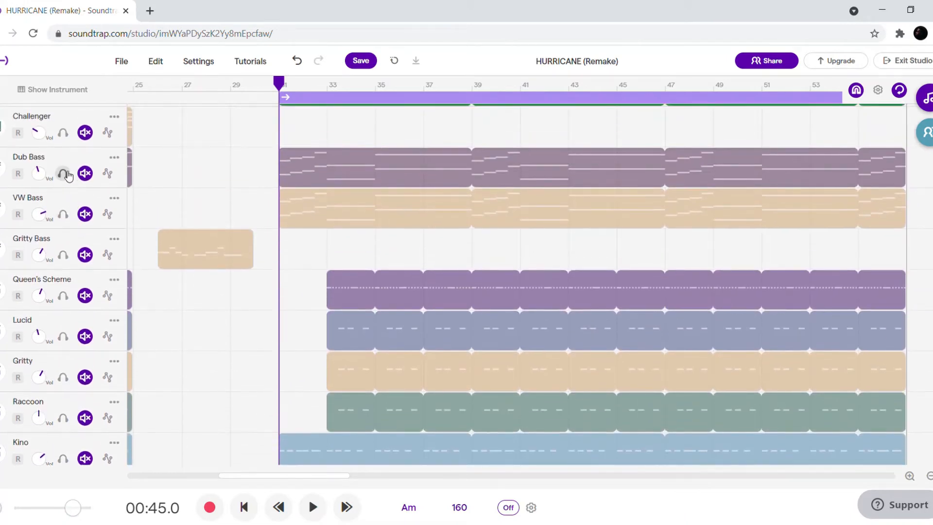
- Switch the solo from the organ and Challenger tracks to Dub Bass and VW Bass
{"action": "left_click", "coordinate": [67, 174]}
{"action": "scroll", "coordinate": [74, 186], "scroll_direction": "up", "scroll_amount": 3}
{"action": "left_click", "coordinate": [65, 212]}
{"action": "left_click", "coordinate": [65, 171]}
{"action": "left_click", "coordinate": [67, 130]}
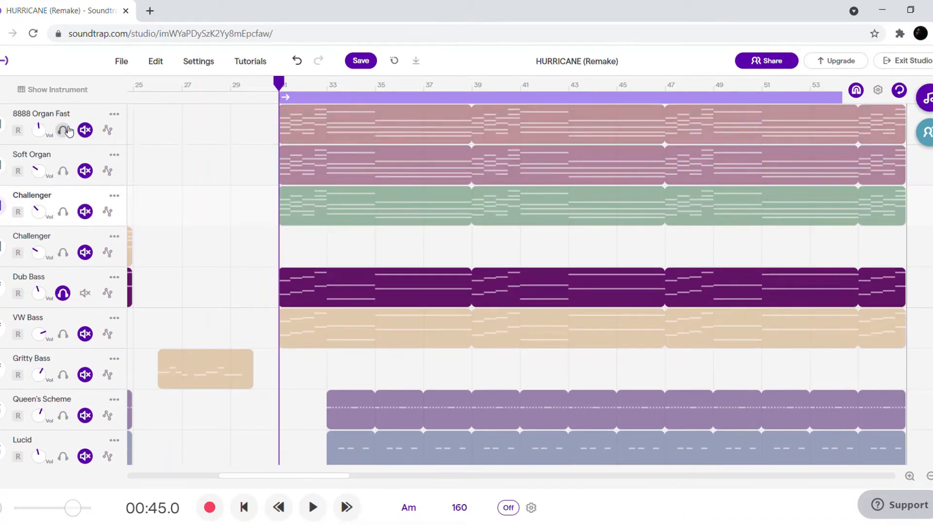
{"action": "scroll", "coordinate": [63, 269], "scroll_direction": "down", "scroll_amount": 2}
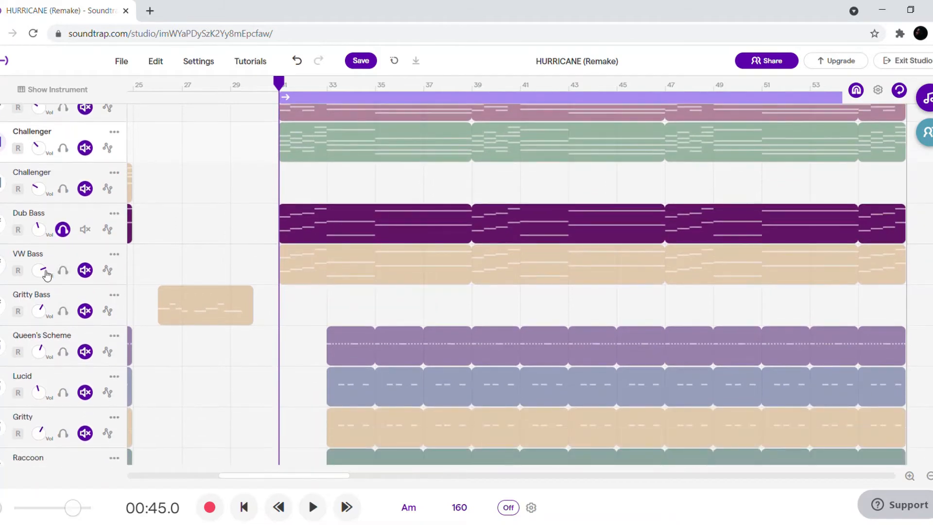
{"action": "left_click", "coordinate": [64, 271]}
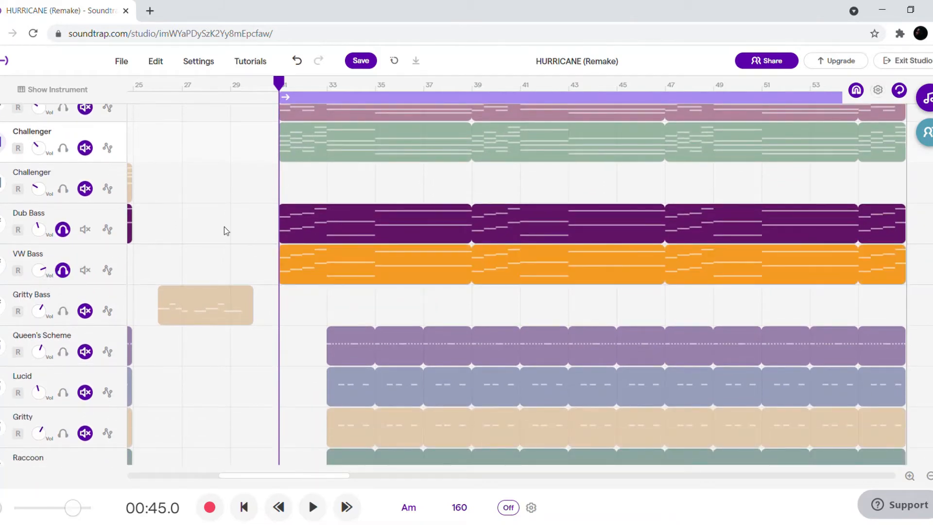
- Solo only VW Bass, listen to it from bar 31 while slightly lowering its volume, and stop playback
{"action": "left_click", "coordinate": [62, 229]}
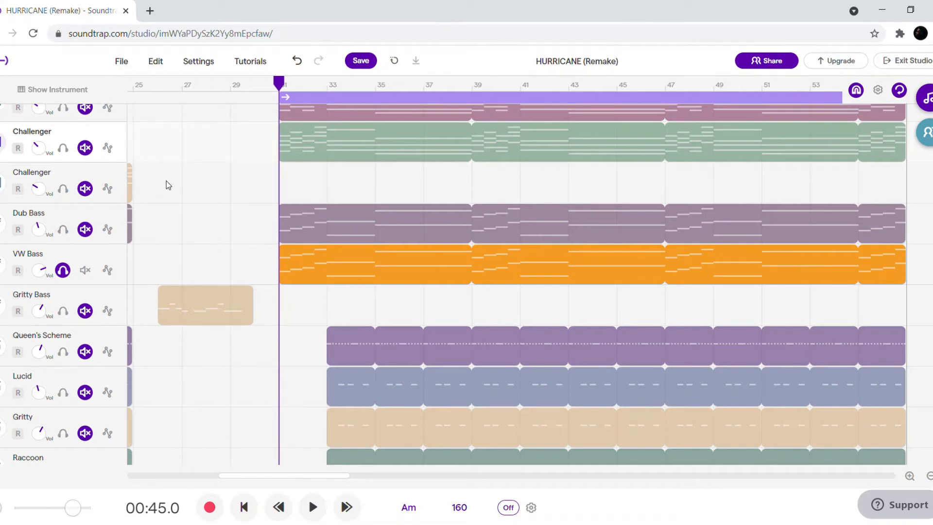
{"action": "key", "text": "space"}
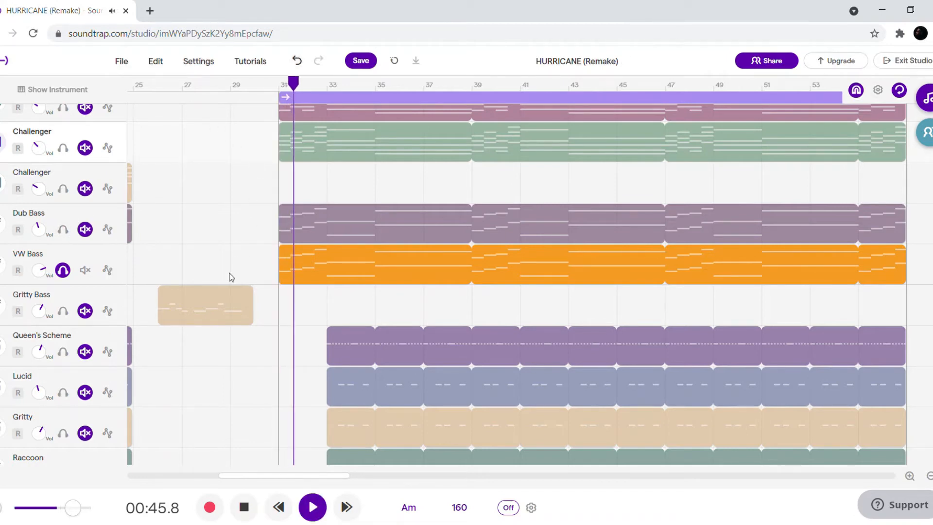
{"action": "mouse_move", "coordinate": [217, 290]}
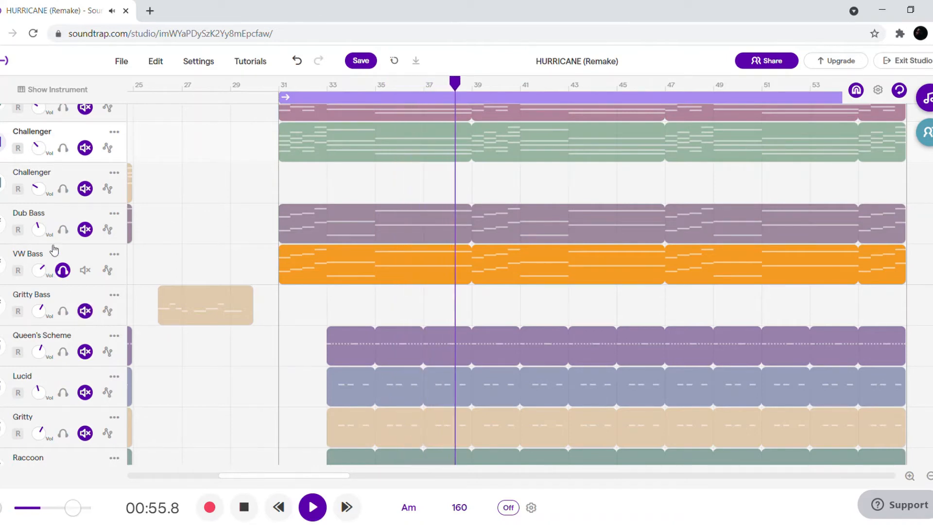
{"action": "key", "text": "space"}
- Add Dub Bass back to the solo, play both basses from bar 31 and raise Dub Bass's volume slightly
{"action": "left_click", "coordinate": [62, 229]}
{"action": "key", "text": "space"}
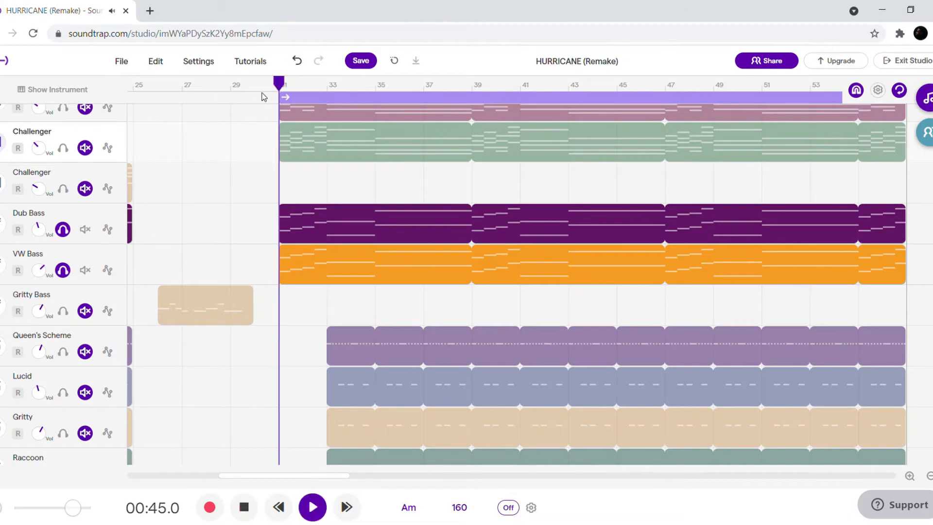
{"action": "left_click_drag", "start_coordinate": [43, 227], "coordinate": [49, 222]}
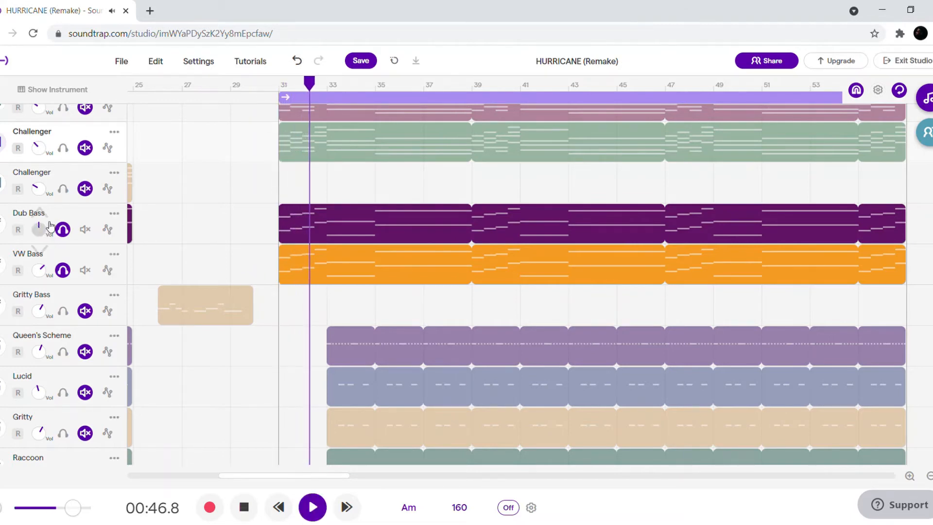
- Compare Dub Bass and VW Bass by toggling their solos during playback, ending with both soloed
{"action": "left_click", "coordinate": [63, 270]}
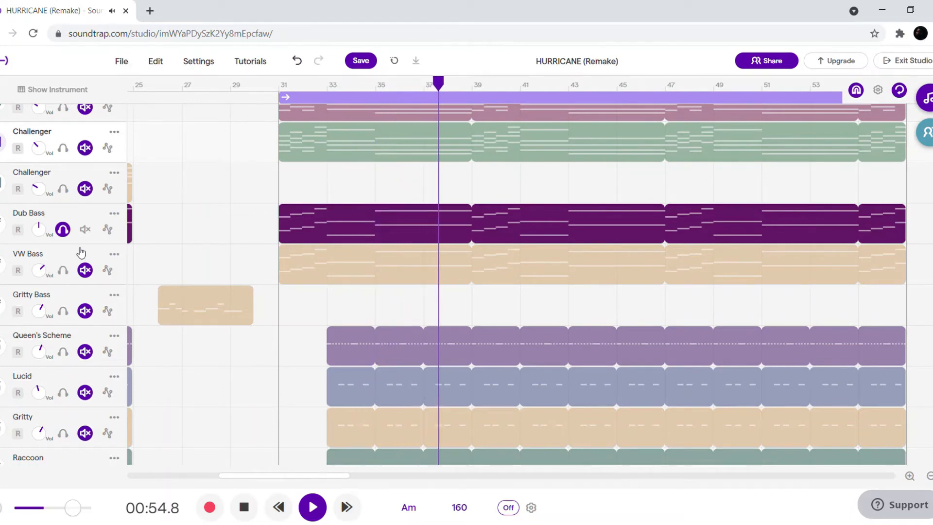
{"action": "left_click", "coordinate": [62, 230]}
{"action": "left_click", "coordinate": [63, 270]}
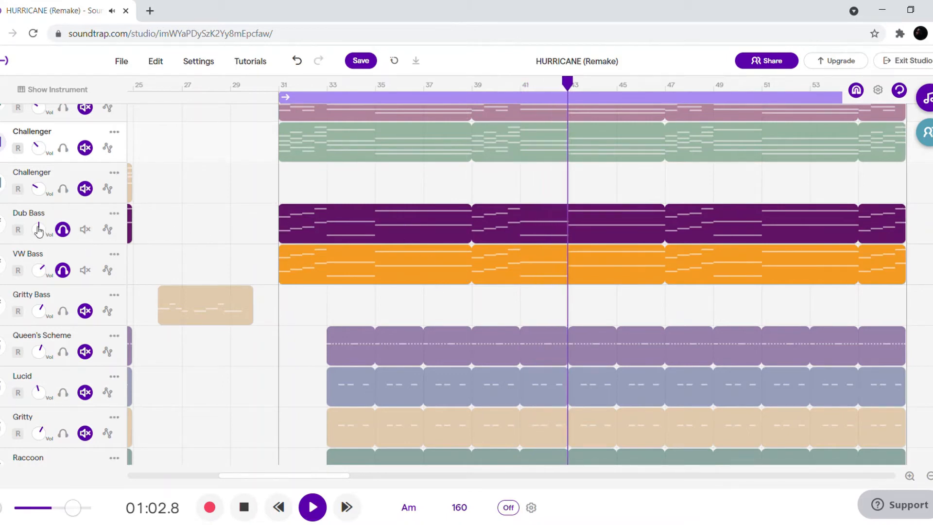
- Check Dub Bass's instrument preset, stop playback and return the playhead to bar 31 in the full track view
{"action": "left_click", "coordinate": [2, 224]}
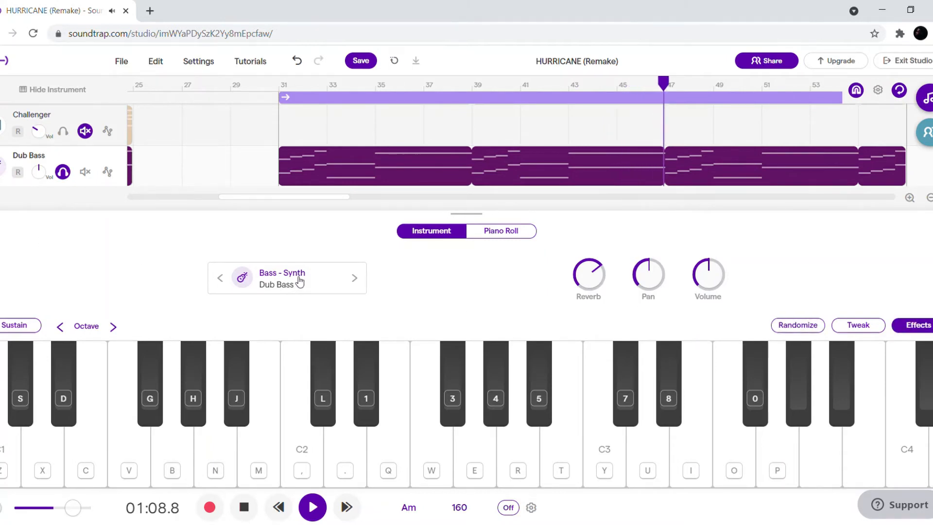
{"action": "key", "text": "space"}
{"action": "left_click", "coordinate": [53, 90]}
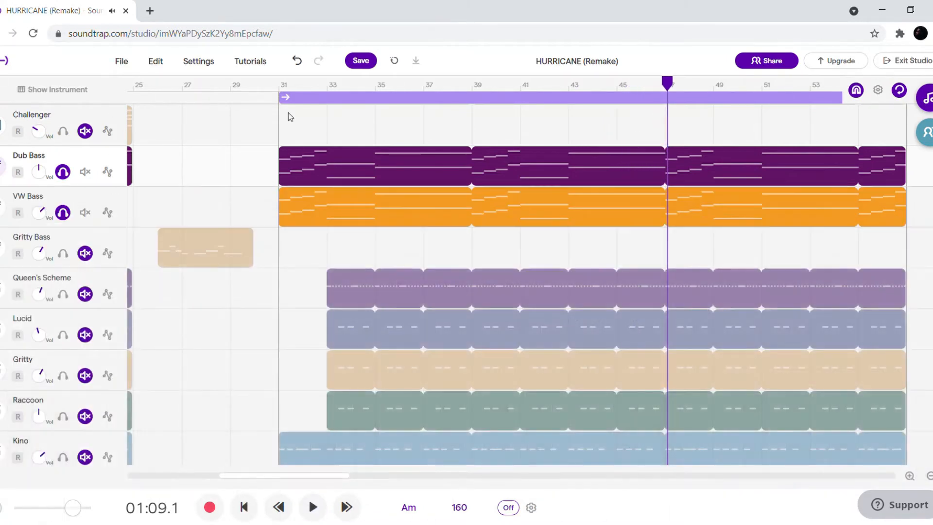
{"action": "left_click", "coordinate": [282, 87]}
- Open VW Bass in the Piano Roll and examine its notes from bar 31 up close
{"action": "scroll", "coordinate": [385, 276], "scroll_direction": "up", "scroll_amount": 2}
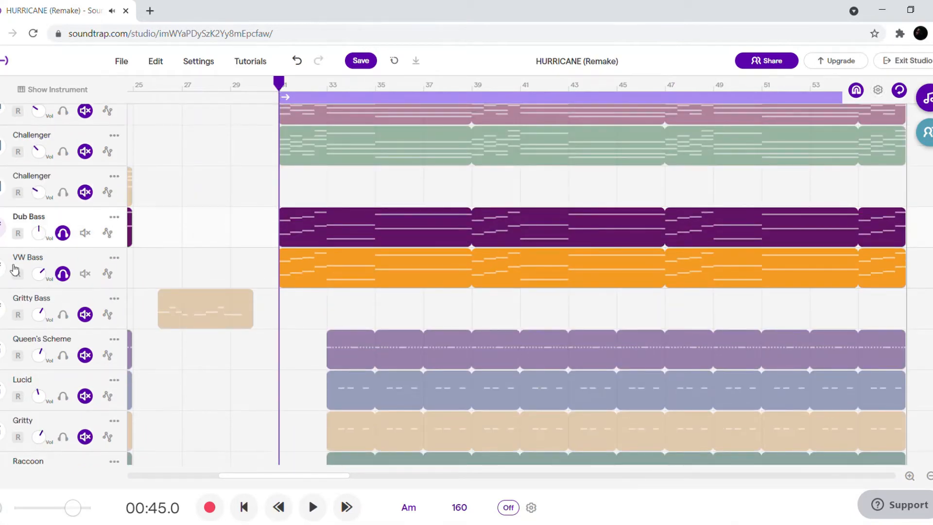
{"action": "double_click", "coordinate": [11, 267]}
{"action": "left_click", "coordinate": [536, 235]}
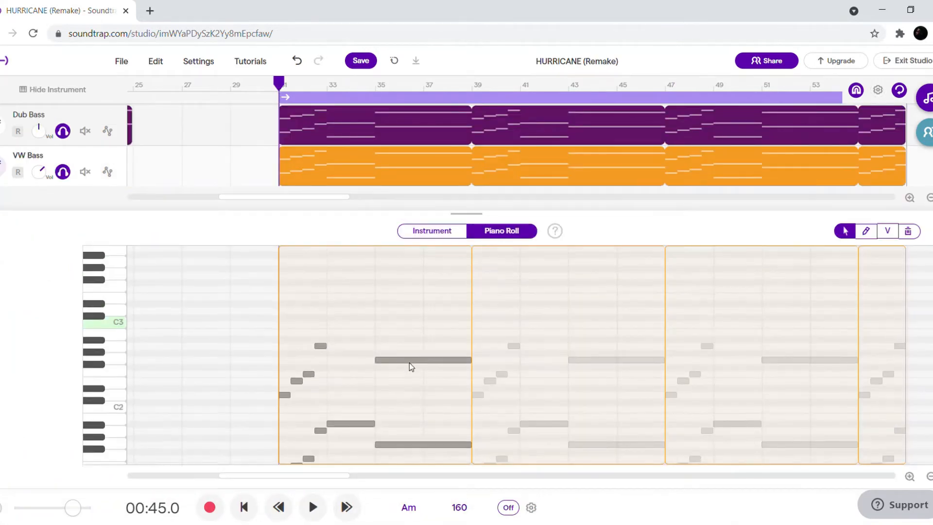
{"action": "left_click", "coordinate": [909, 477]}
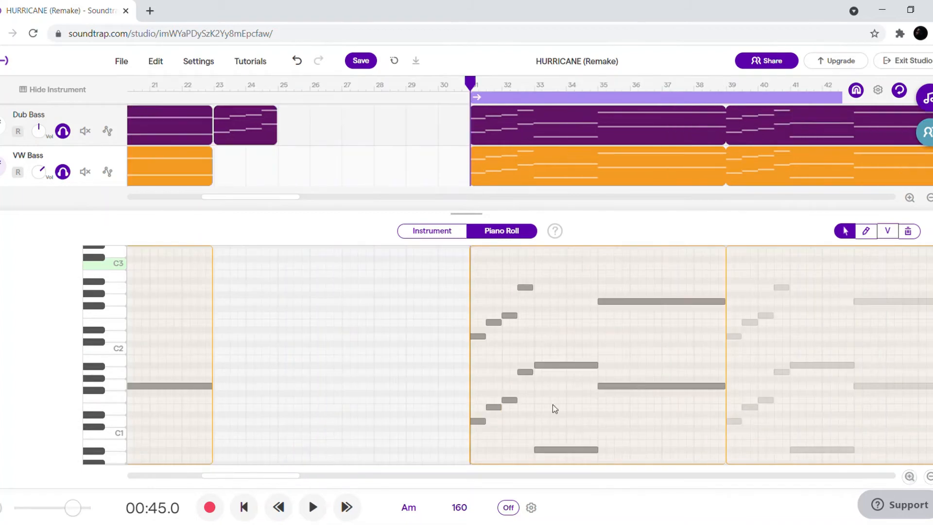
{"action": "scroll", "coordinate": [669, 415], "scroll_direction": "down", "scroll_amount": 1}
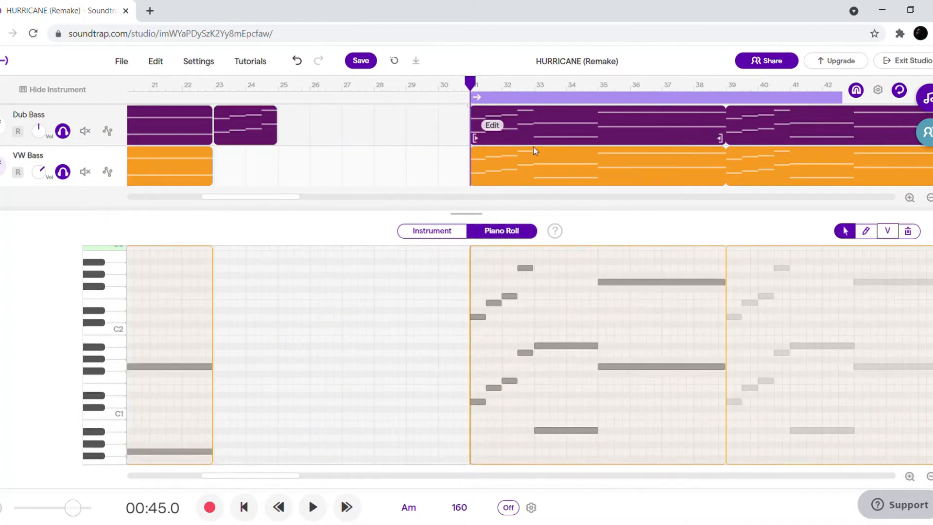
{"action": "scroll", "coordinate": [535, 151], "scroll_direction": "up", "scroll_amount": 1}
- Examine the notes of Dub Bass's region at bar 31 in the Piano Roll, and return to the full track view
{"action": "left_click", "coordinate": [578, 143]}
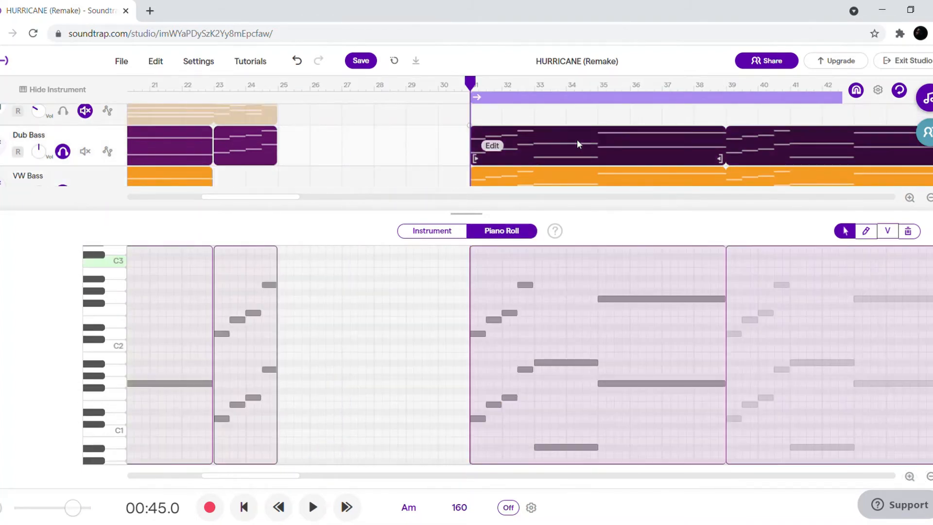
{"action": "scroll", "coordinate": [546, 367], "scroll_direction": "down", "scroll_amount": 1}
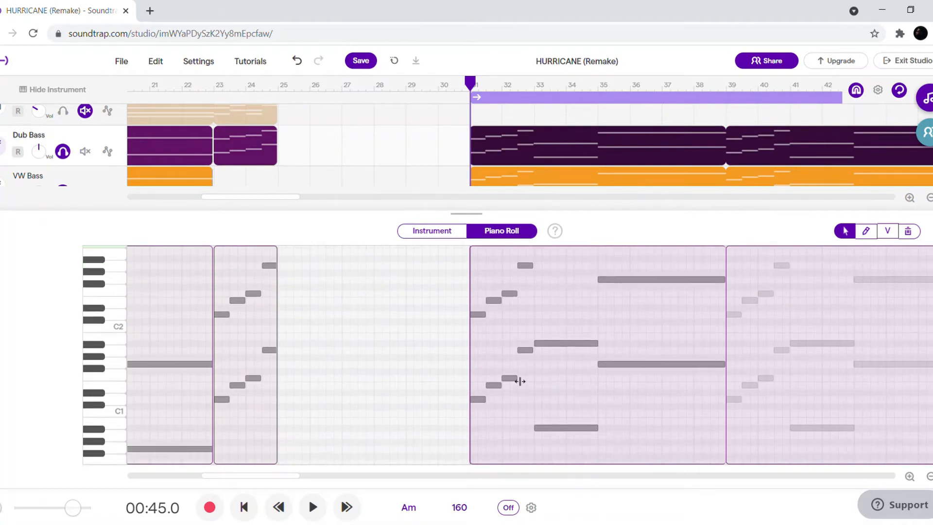
{"action": "left_click", "coordinate": [3, 233]}
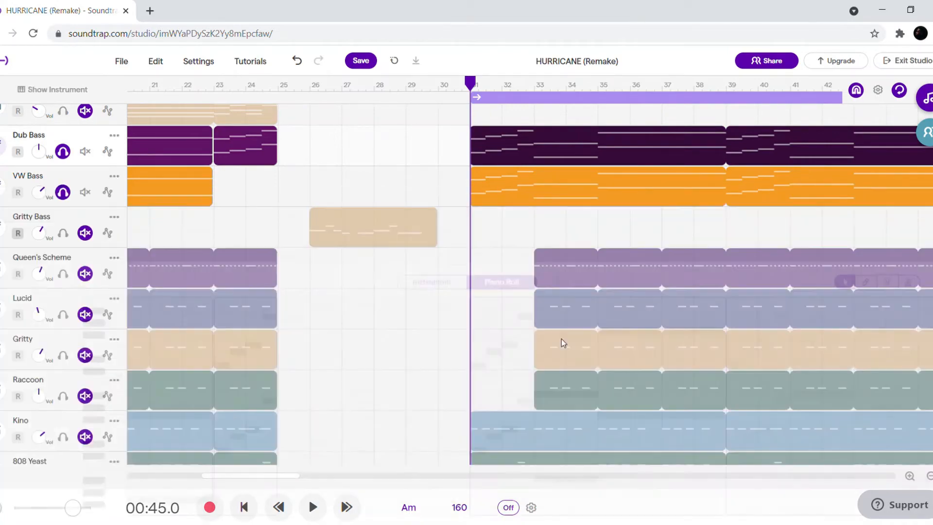
- Duplicate the VW Bass track together with its regions
{"action": "left_click", "coordinate": [930, 477]}
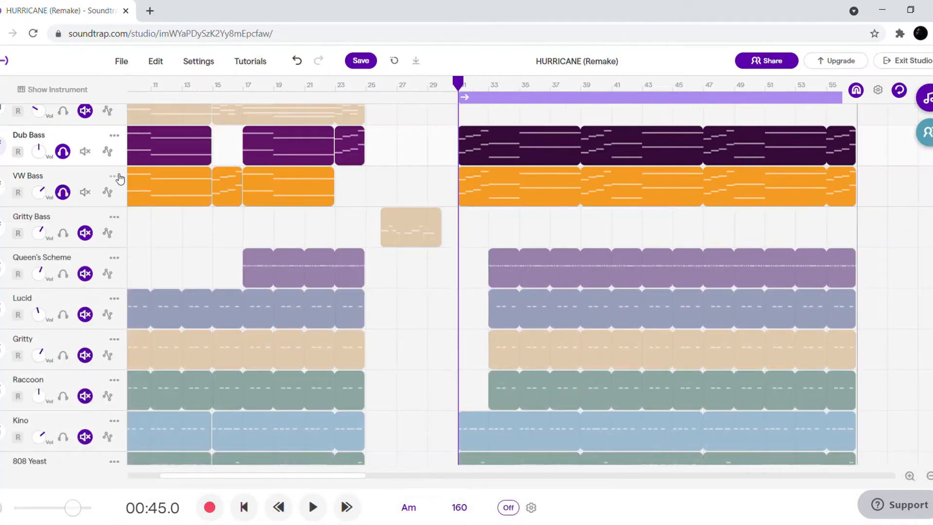
{"action": "left_click", "coordinate": [115, 176]}
{"action": "left_click", "coordinate": [104, 186]}
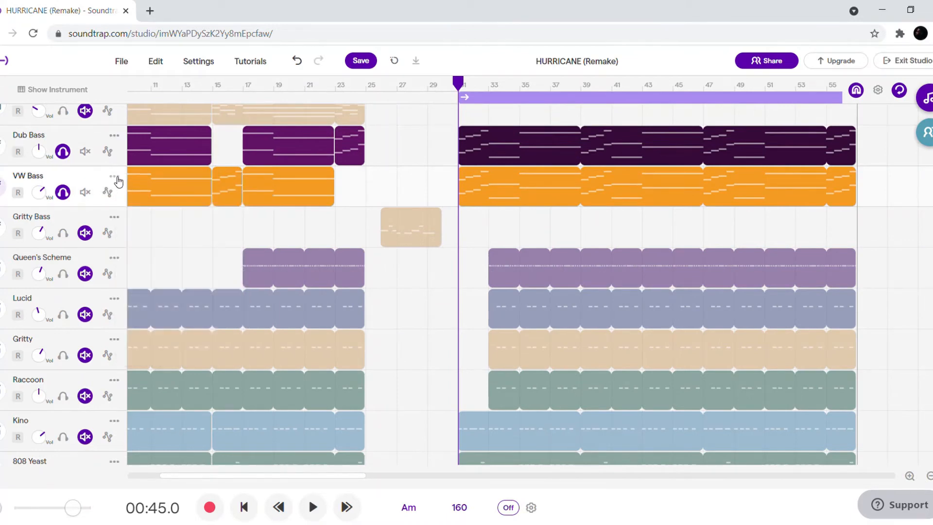
{"action": "left_click", "coordinate": [116, 178]}
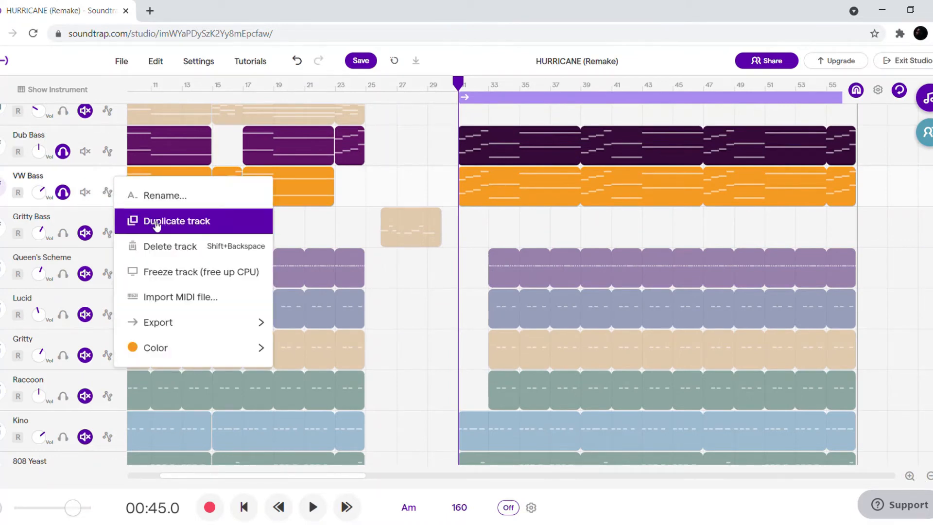
{"action": "left_click", "coordinate": [157, 222]}
{"action": "scroll", "coordinate": [511, 218], "scroll_direction": "up", "scroll_amount": 5}
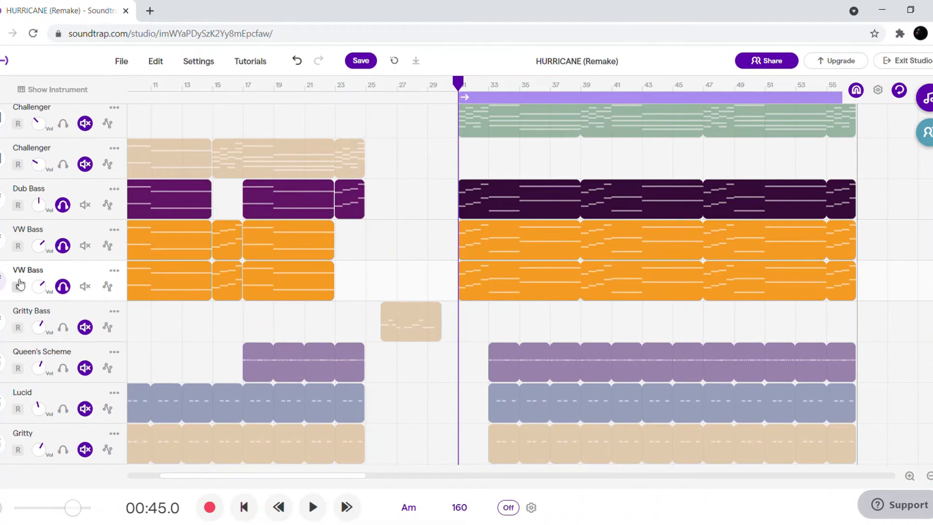
- Change the duplicated VW Bass track's instrument to the Tron Bass preset and return to the full track view
{"action": "left_click", "coordinate": [24, 288]}
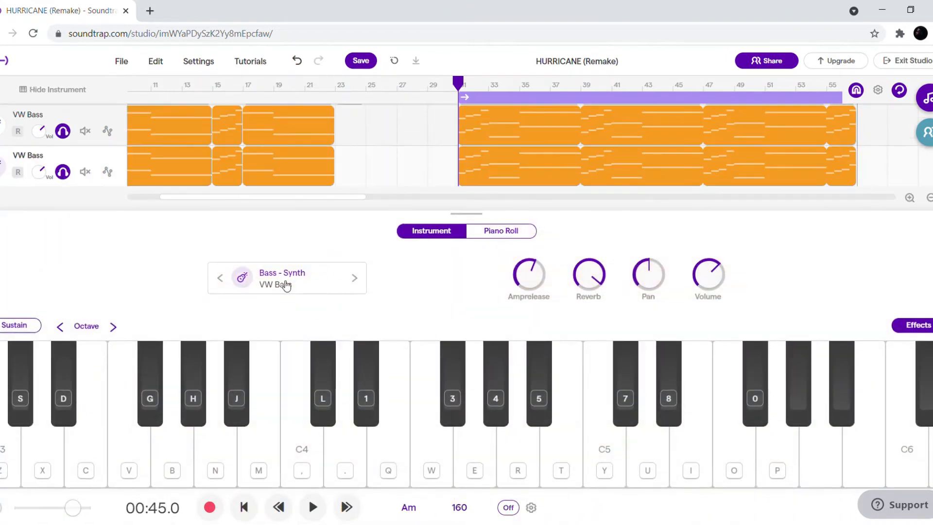
{"action": "left_click", "coordinate": [220, 281]}
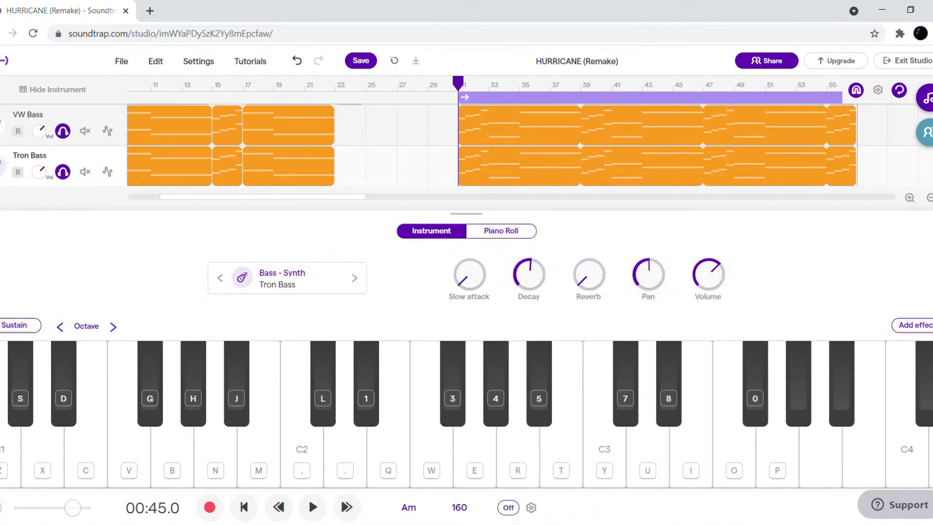
{"action": "left_click", "coordinate": [1, 236]}
{"action": "scroll", "coordinate": [112, 265], "scroll_direction": "up", "scroll_amount": 3}
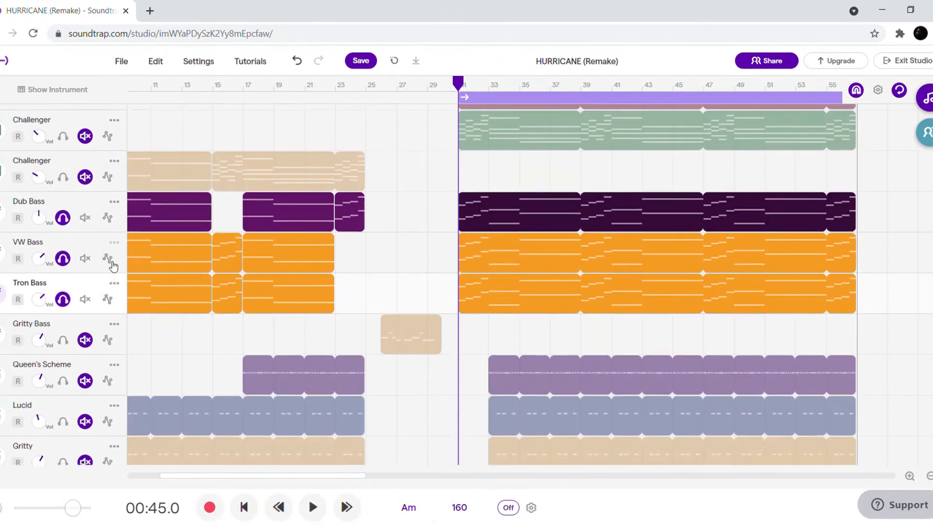
- Delete the Tron Bass track
{"action": "left_click", "coordinate": [118, 285]}
{"action": "left_click", "coordinate": [170, 351]}
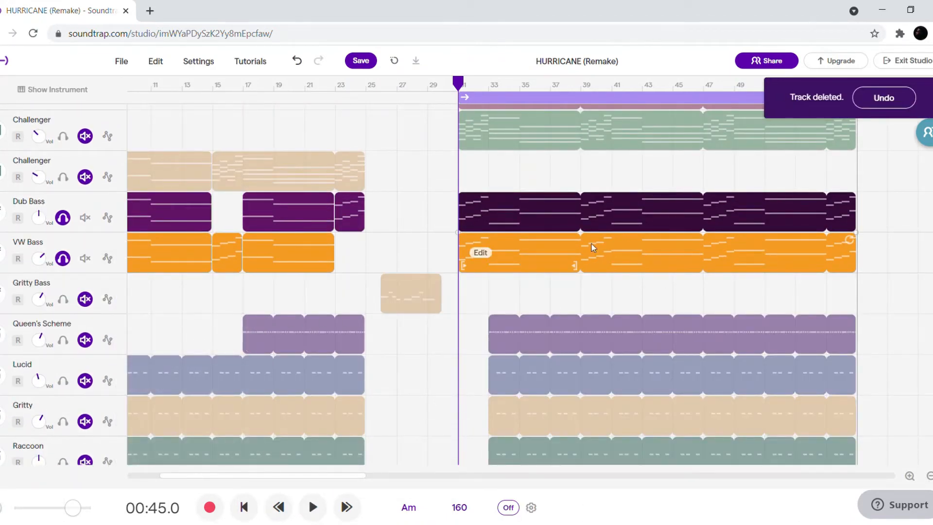
{"action": "scroll", "coordinate": [437, 246], "scroll_direction": "up", "scroll_amount": 2}
{"action": "scroll", "coordinate": [437, 247], "scroll_direction": "down", "scroll_amount": 2}
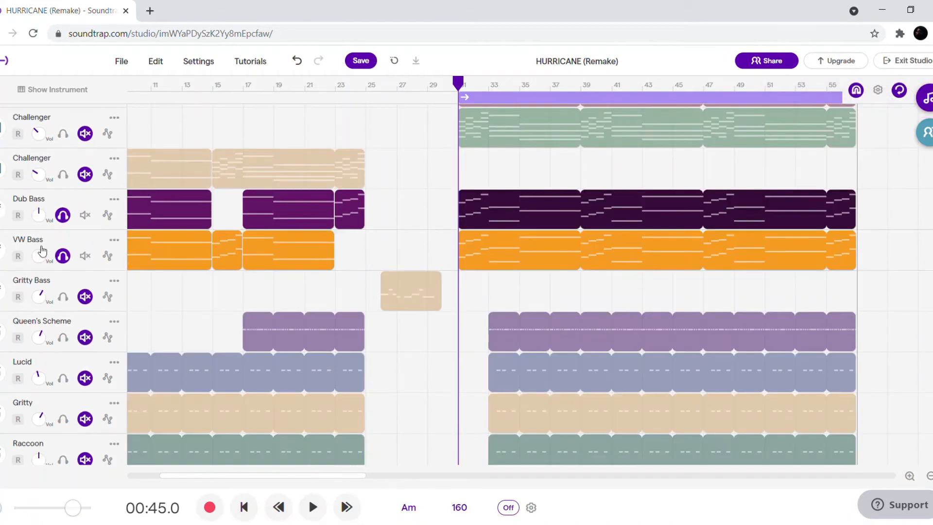
- Turn off solo on the VW Bass and Dub Bass tracks
{"action": "scroll", "coordinate": [631, 322], "scroll_direction": "down", "scroll_amount": 4}
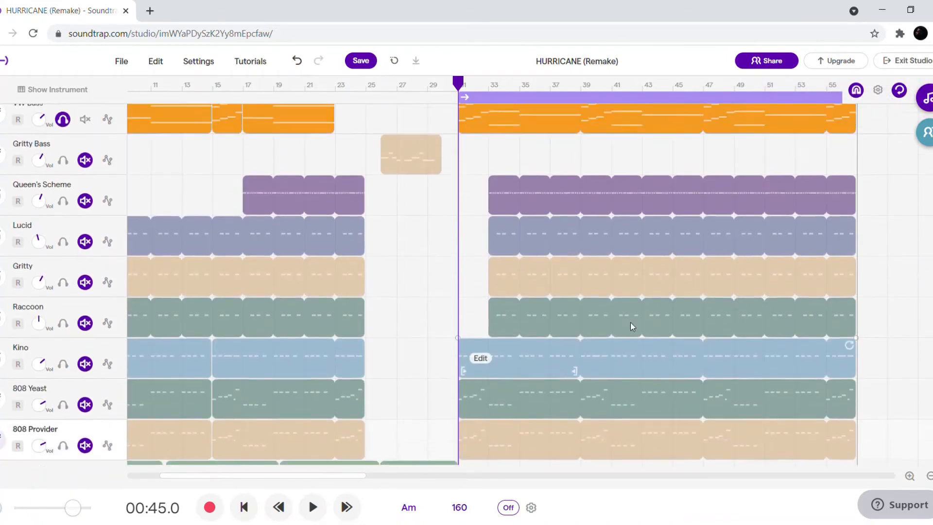
{"action": "scroll", "coordinate": [486, 291], "scroll_direction": "up", "scroll_amount": 2}
{"action": "scroll", "coordinate": [329, 254], "scroll_direction": "down", "scroll_amount": 3}
{"action": "scroll", "coordinate": [311, 248], "scroll_direction": "up", "scroll_amount": 3}
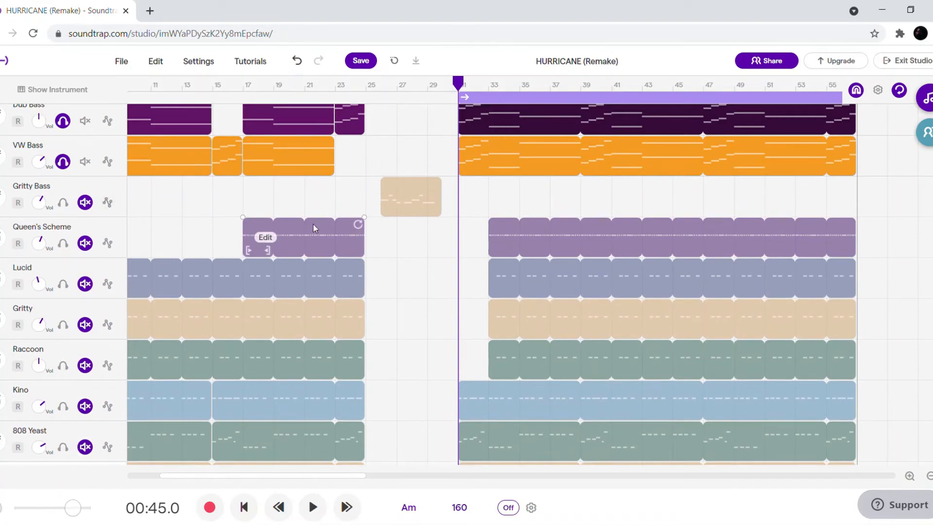
{"action": "left_click", "coordinate": [62, 162]}
{"action": "left_click", "coordinate": [62, 121]}
- Browse 808 Yeast's instrument presets under Guitar and Bass, Bass - Kick (808), and return to the full track view without changing the preset
{"action": "scroll", "coordinate": [148, 281], "scroll_direction": "down", "scroll_amount": 3}
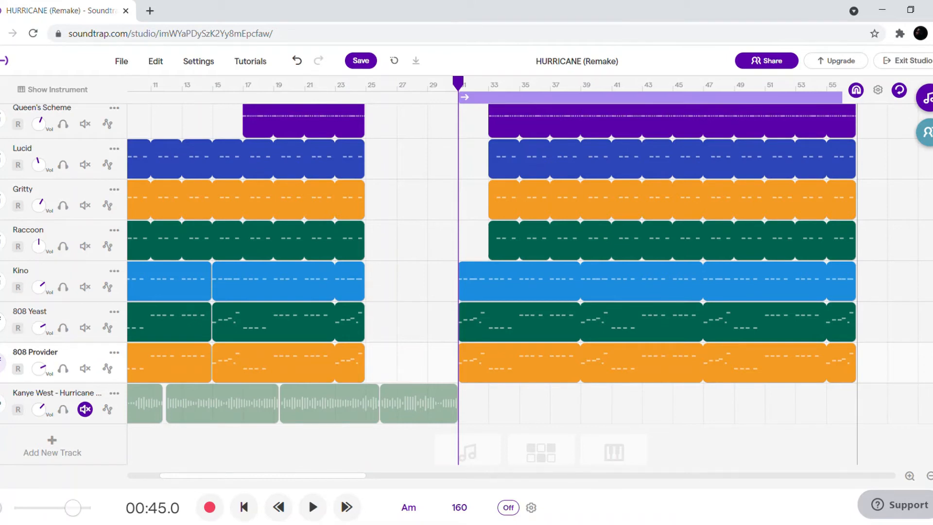
{"action": "left_click", "coordinate": [2, 322]}
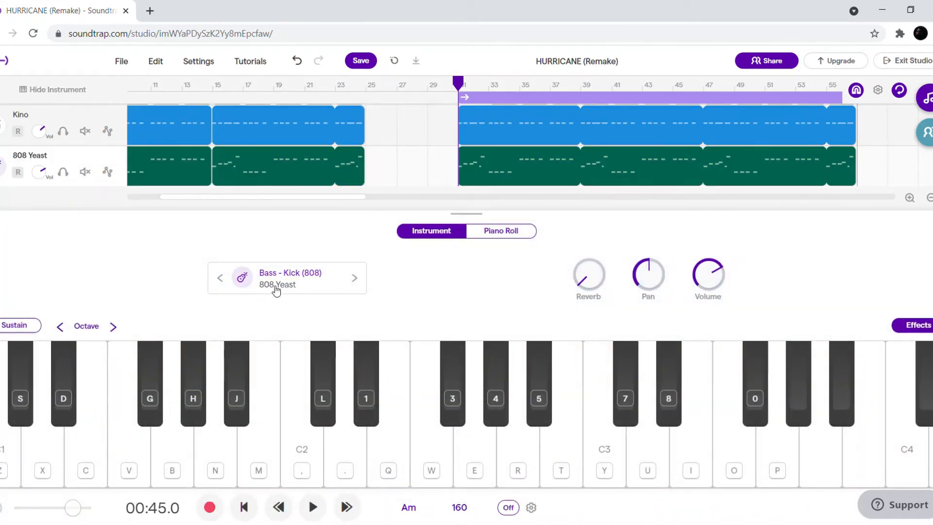
{"action": "left_click", "coordinate": [276, 290]}
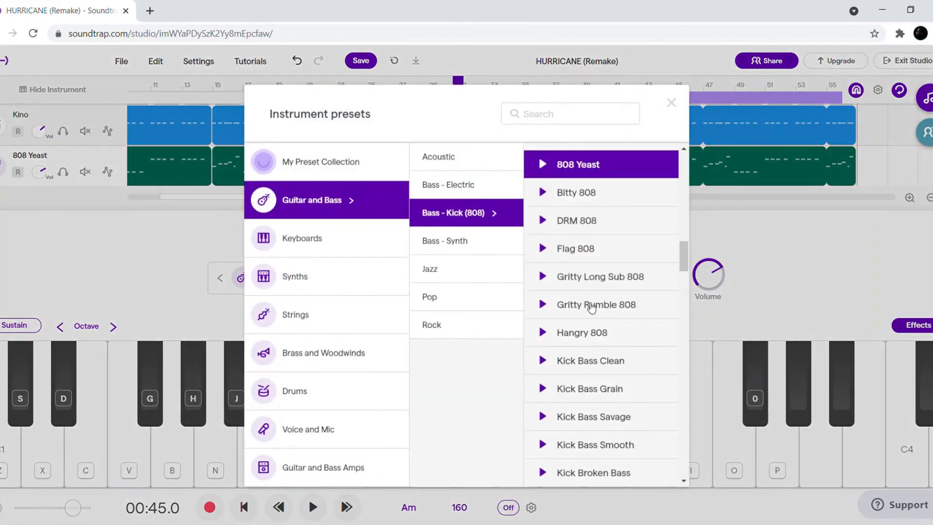
{"action": "scroll", "coordinate": [610, 256], "scroll_direction": "up", "scroll_amount": 4}
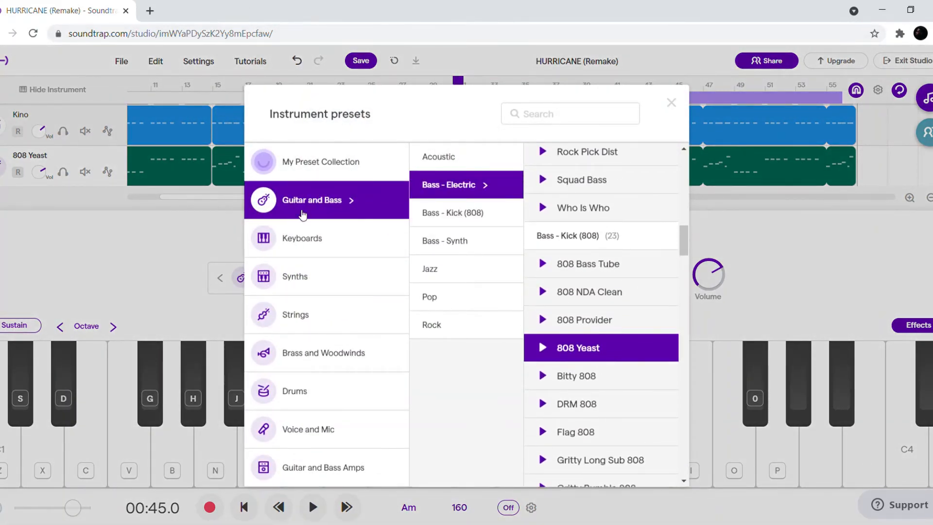
{"action": "left_click", "coordinate": [300, 230]}
{"action": "left_click", "coordinate": [342, 208]}
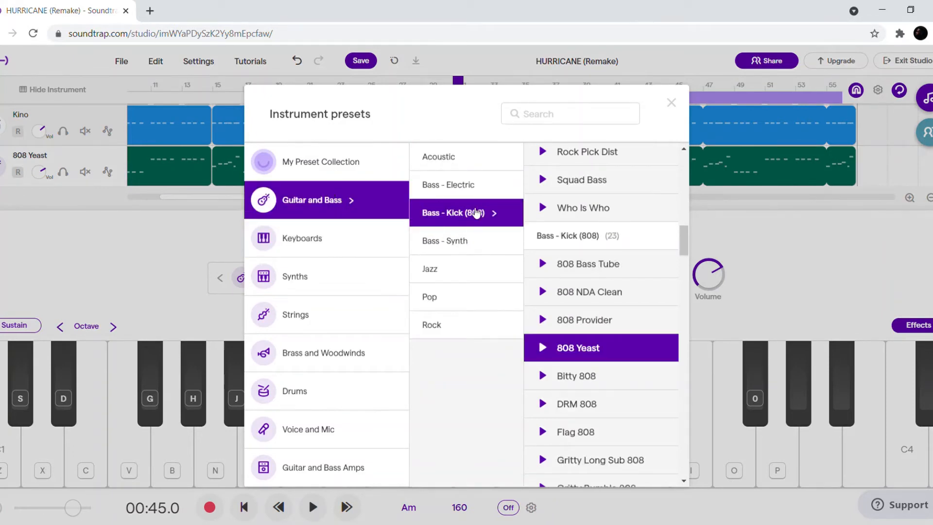
{"action": "scroll", "coordinate": [573, 340], "scroll_direction": "down", "scroll_amount": 5}
{"action": "scroll", "coordinate": [579, 342], "scroll_direction": "up", "scroll_amount": 5}
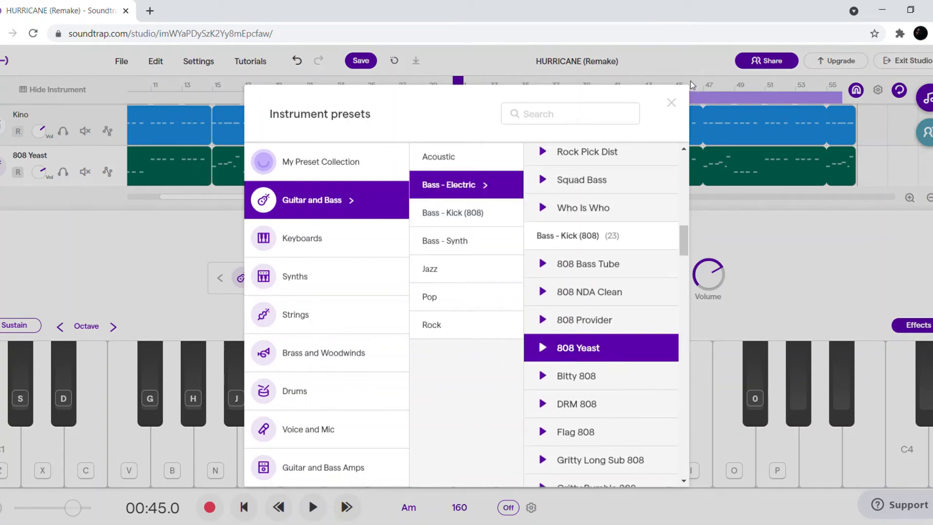
{"action": "left_click", "coordinate": [671, 103]}
{"action": "left_click", "coordinate": [0, 236]}
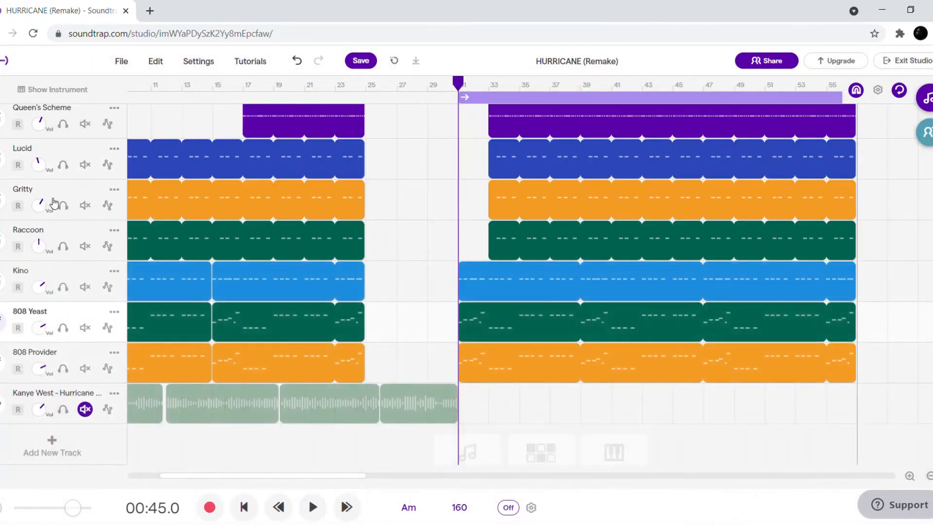
- Play the soloed 808 Yeast track from bar 31 and add 808 Provider to the solo during playback
{"action": "left_click", "coordinate": [63, 328]}
{"action": "key", "text": "space"}
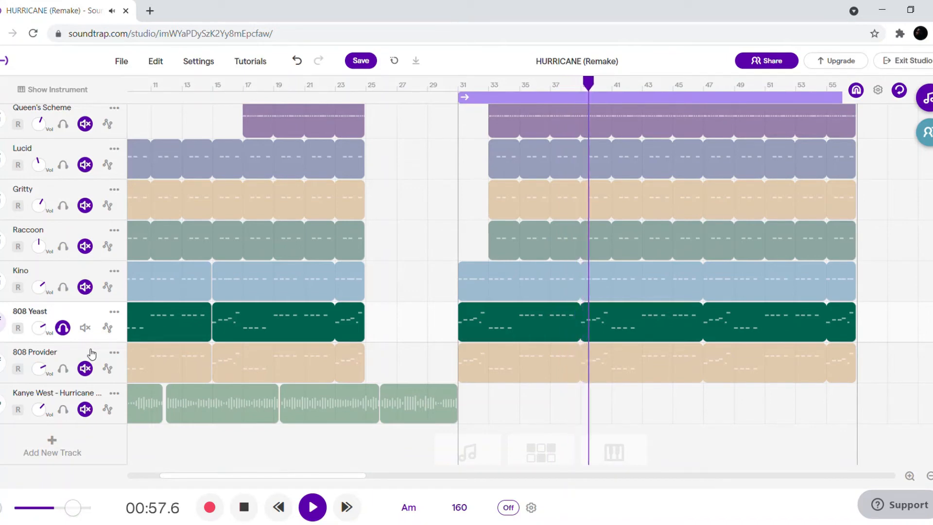
{"action": "left_click", "coordinate": [62, 368]}
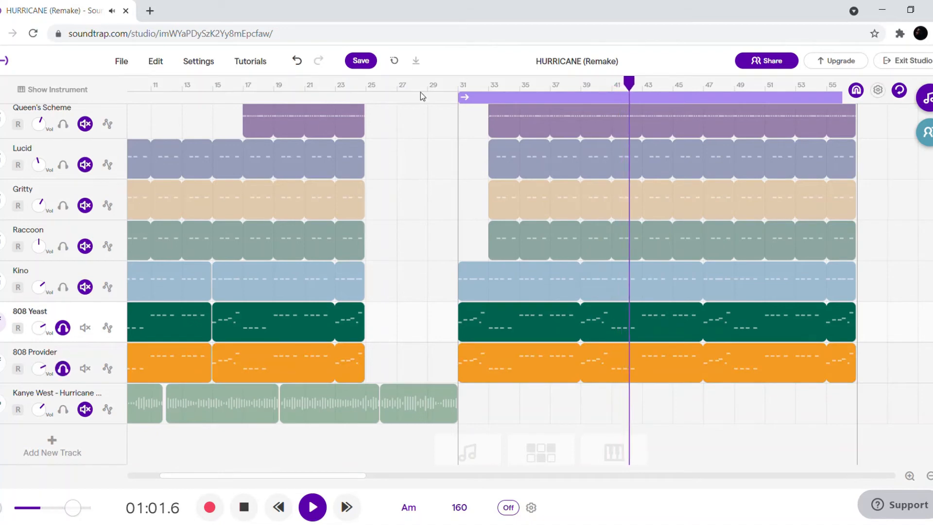
- Look over 808 Provider's instrument settings, return to the full track view and stop playback
{"action": "left_click", "coordinate": [1, 370]}
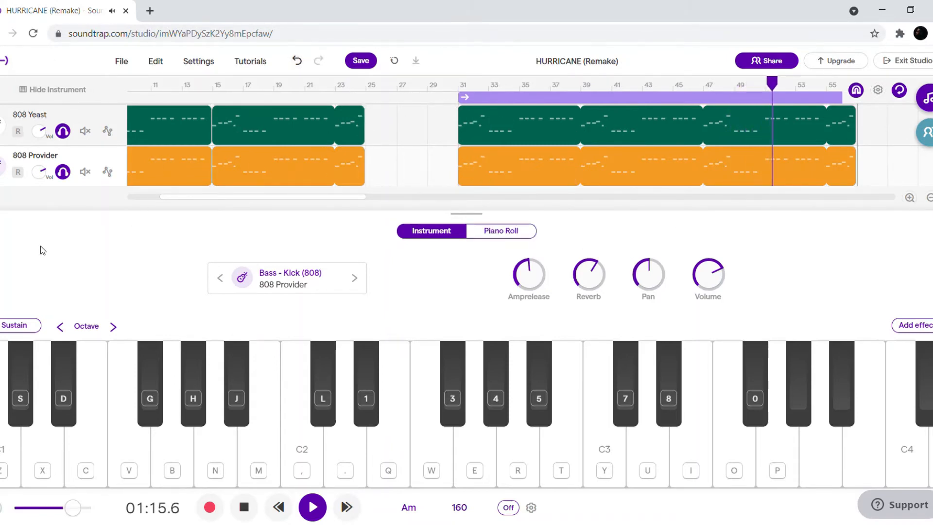
{"action": "left_click", "coordinate": [52, 90]}
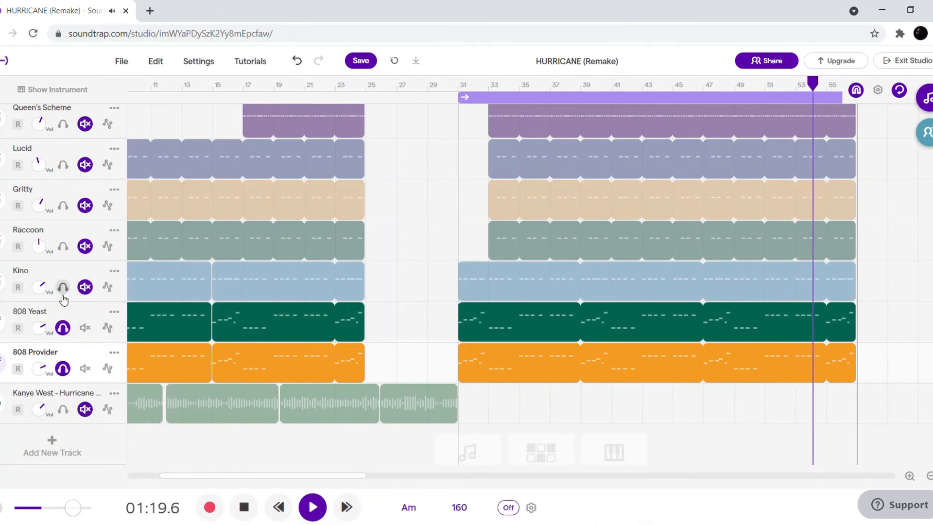
{"action": "key", "text": "space"}
- Place the playhead at bar 29 and look up the Kino track's preset among the Drums, Machines presets
{"action": "left_click", "coordinate": [469, 87]}
{"action": "left_click_drag", "start_coordinate": [469, 88], "coordinate": [431, 88]}
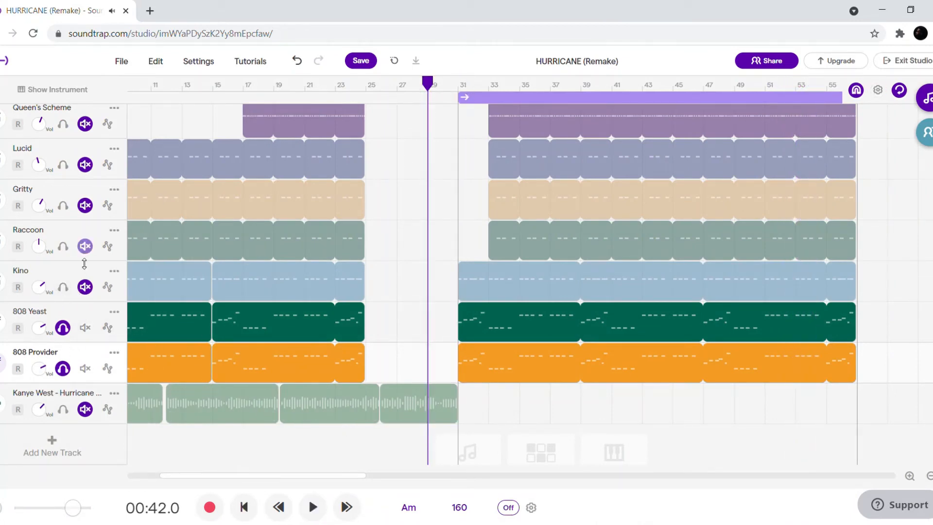
{"action": "left_click", "coordinate": [5, 281]}
{"action": "left_click", "coordinate": [165, 273]}
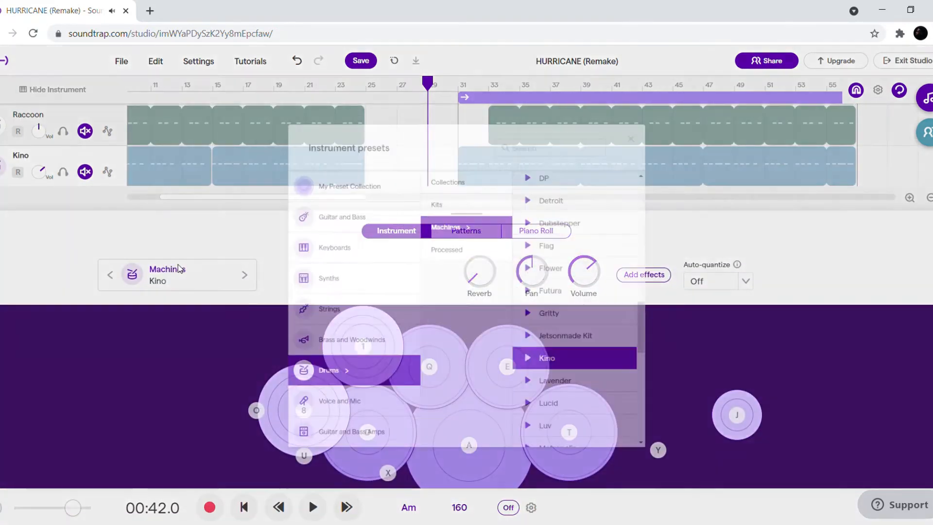
{"action": "scroll", "coordinate": [573, 289], "scroll_direction": "up", "scroll_amount": 2}
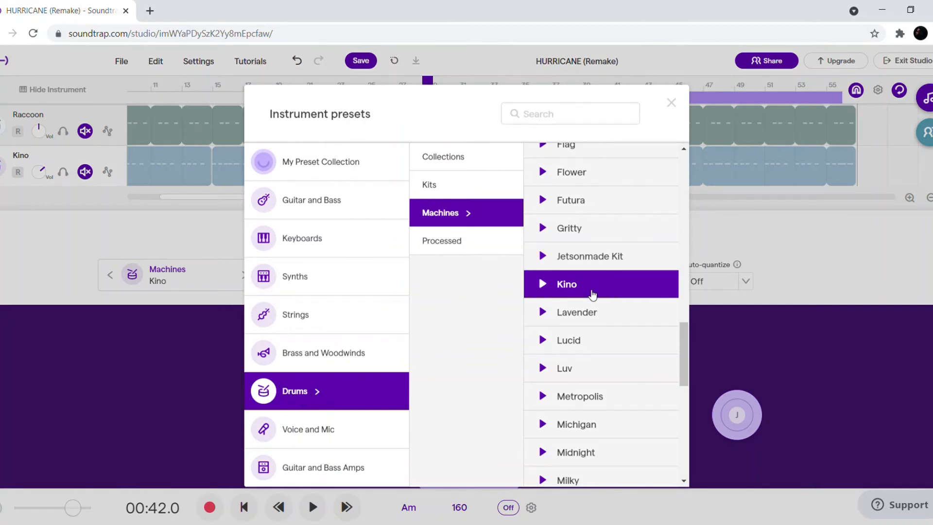
{"action": "scroll", "coordinate": [579, 295], "scroll_direction": "up", "scroll_amount": 2}
{"action": "scroll", "coordinate": [573, 325], "scroll_direction": "down", "scroll_amount": 2}
{"action": "left_click", "coordinate": [576, 287]}
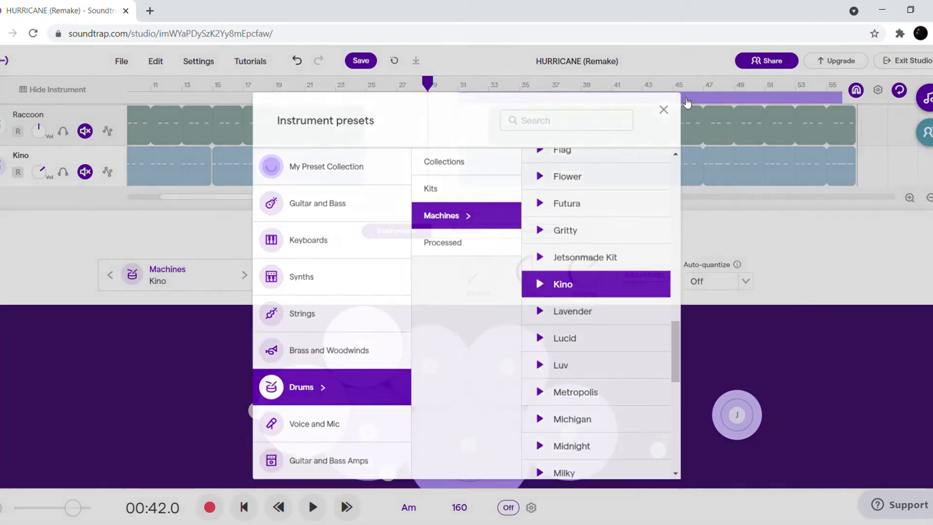
- Listen to the Kino track soloed together with 808 Yeast and 808 Provider in the full track view, and stop playback
{"action": "key", "text": "space"}
{"action": "left_click", "coordinate": [53, 90]}
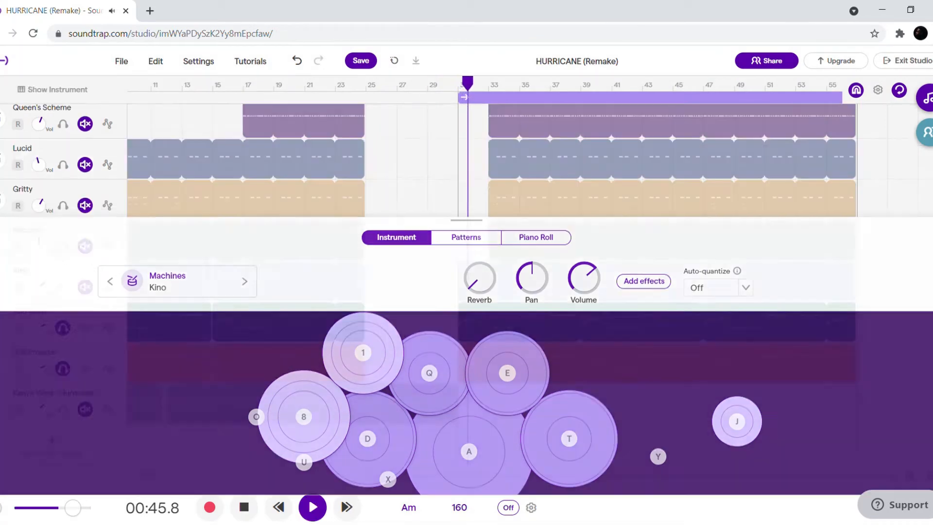
{"action": "left_click", "coordinate": [63, 288]}
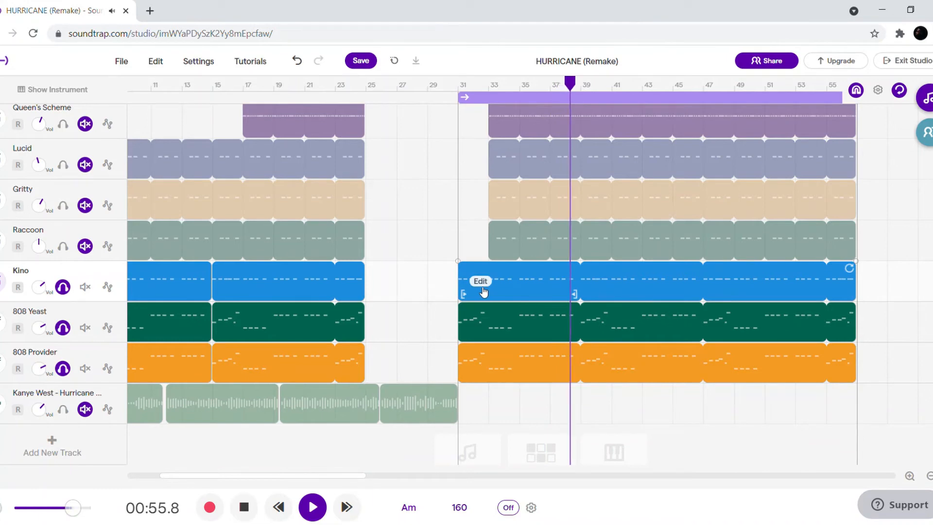
{"action": "key", "text": "space"}
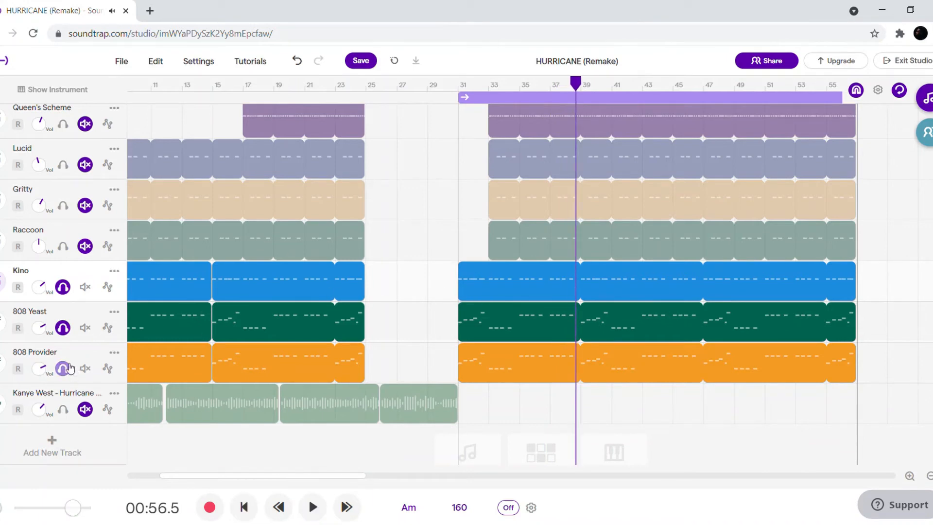
- Open 808 Provider in the Piano Roll, place the playhead between bars 29 and 30, and examine its notes from bar 31
{"action": "left_click", "coordinate": [1, 363]}
{"action": "left_click", "coordinate": [503, 234]}
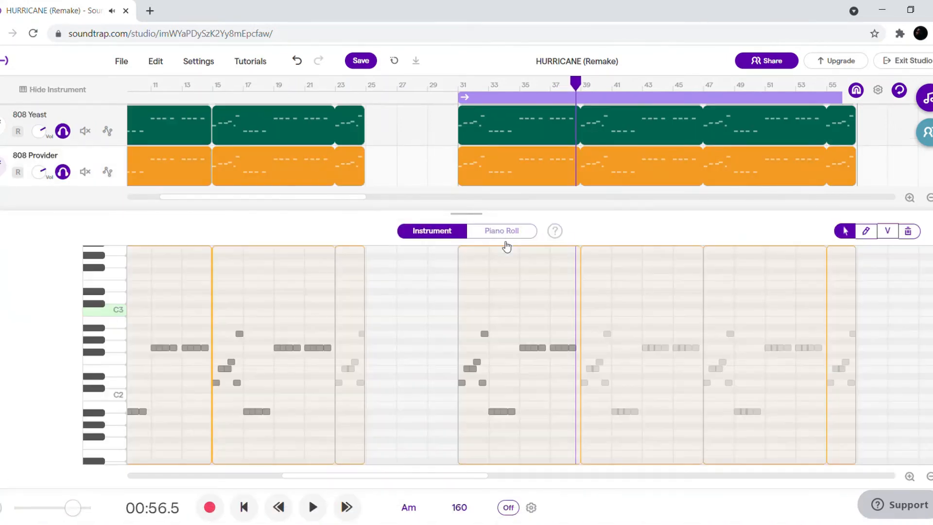
{"action": "left_click", "coordinate": [909, 477]}
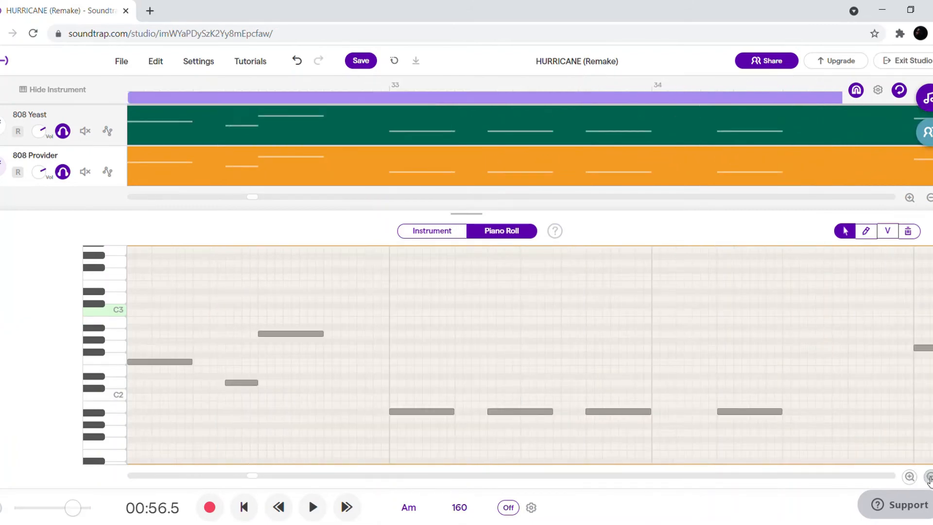
{"action": "left_click", "coordinate": [929, 477]}
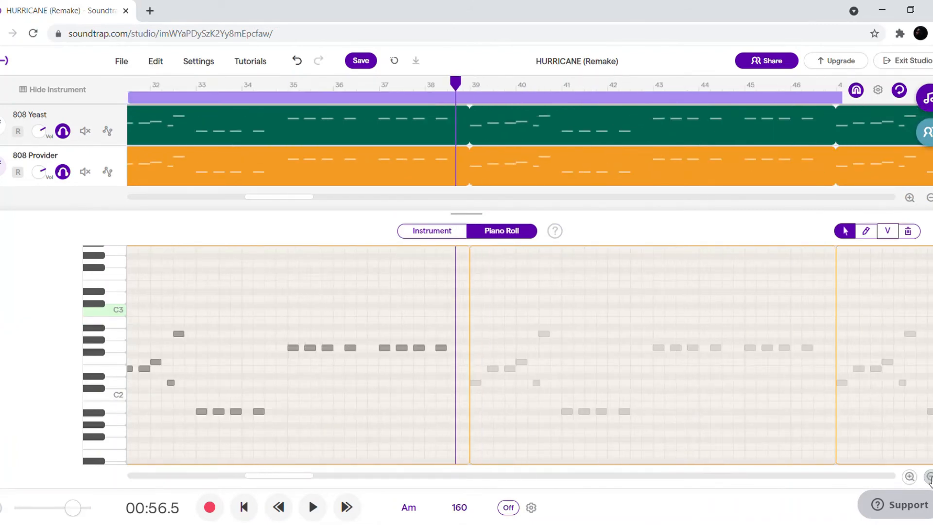
{"action": "left_click_drag", "start_coordinate": [220, 87], "coordinate": [247, 100]}
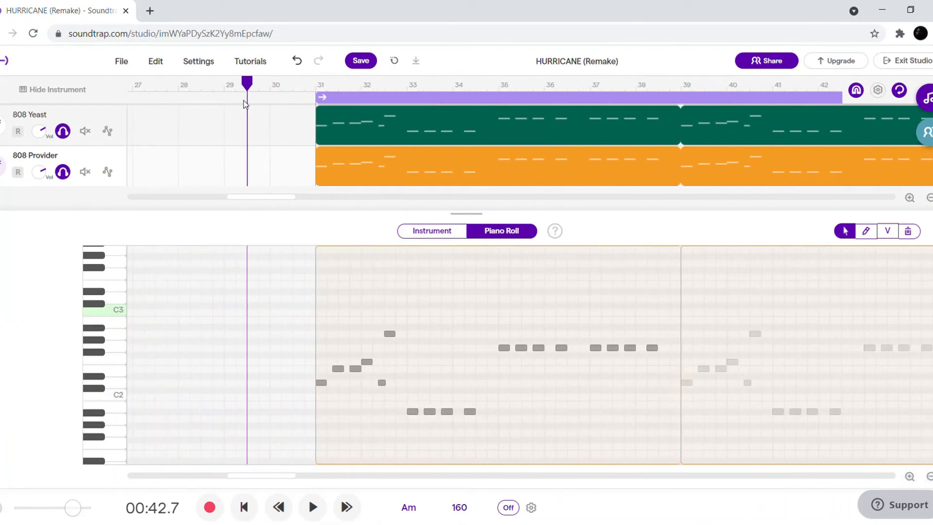
{"action": "scroll", "coordinate": [344, 357], "scroll_direction": "down", "scroll_amount": 1}
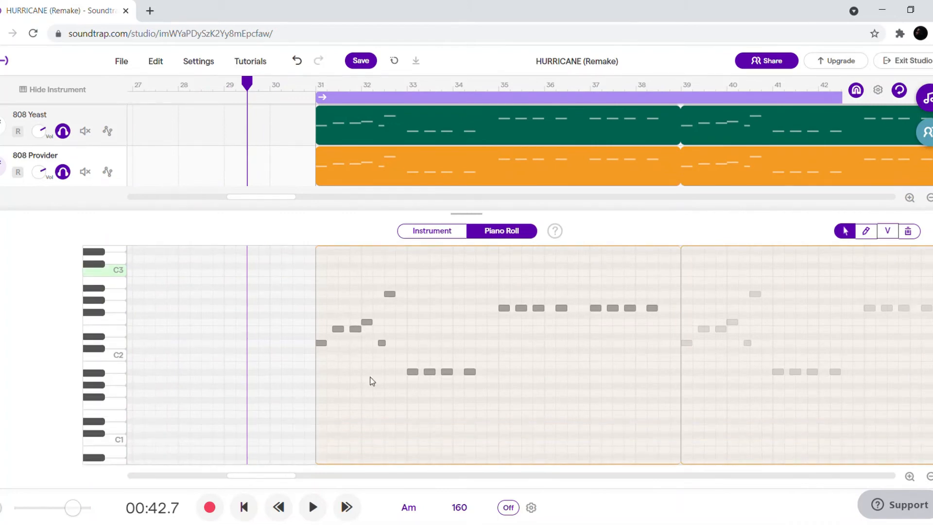
{"action": "left_click", "coordinate": [909, 476]}
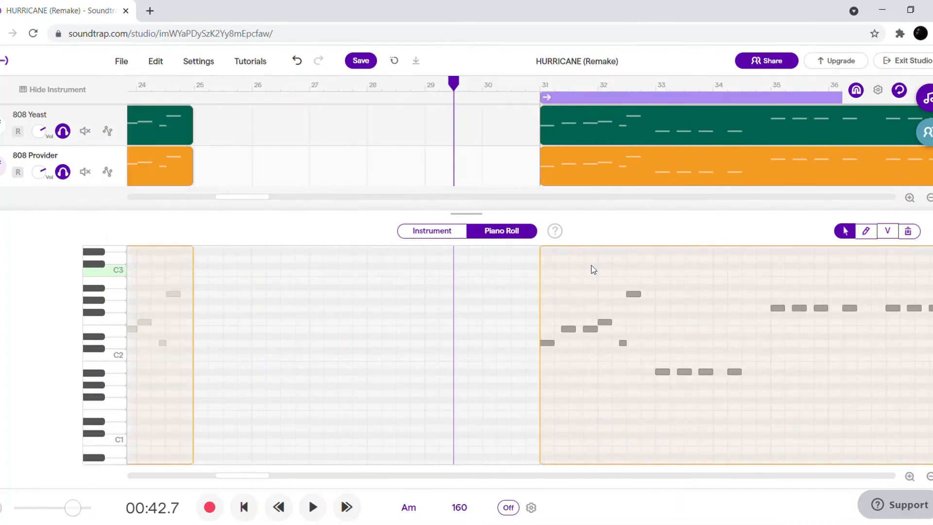
- Try adding a short note just below C2 in bar 31 of 808 Provider and shifting it within the bar
{"action": "double_click", "coordinate": [543, 361]}
{"action": "left_click_drag", "start_coordinate": [547, 359], "coordinate": [576, 369]}
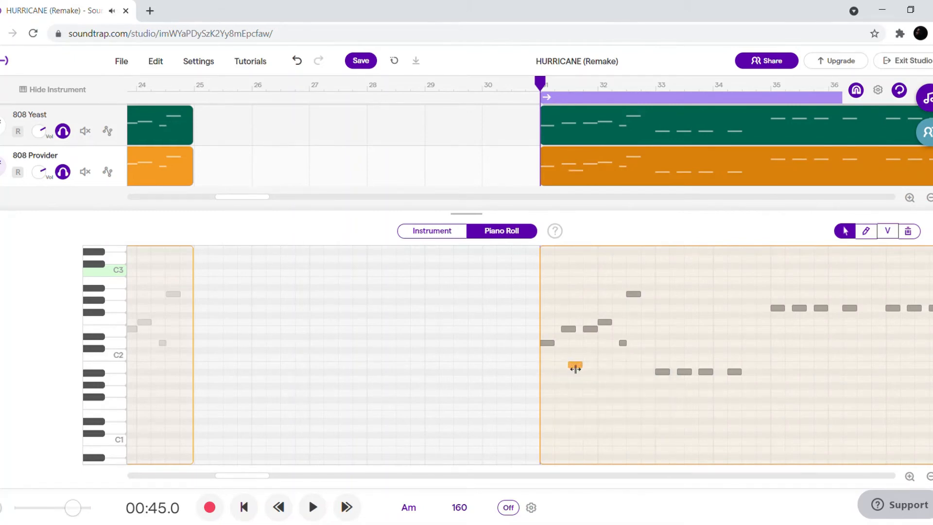
- Examine 808 Provider's notes in bars 31 to 35 up close, and return to the full track view
{"action": "left_click", "coordinate": [909, 476]}
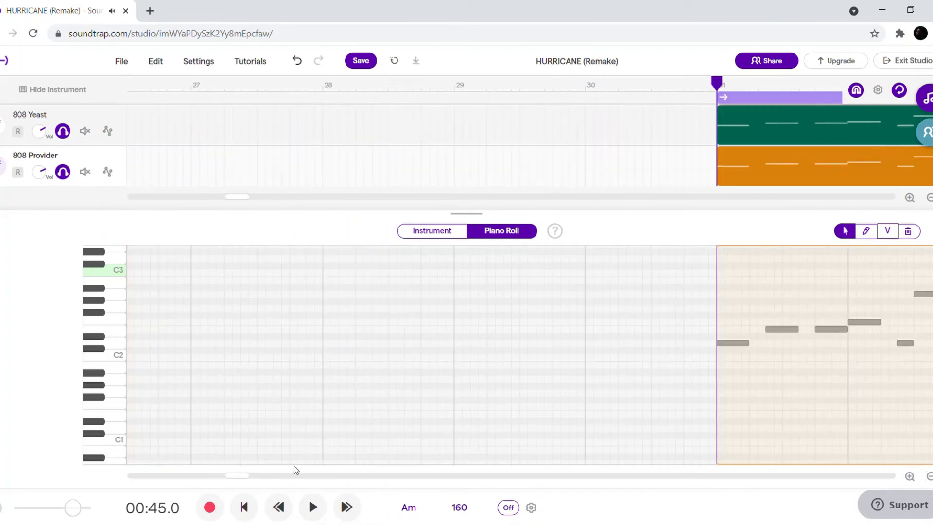
{"action": "left_click_drag", "start_coordinate": [237, 476], "coordinate": [251, 476]}
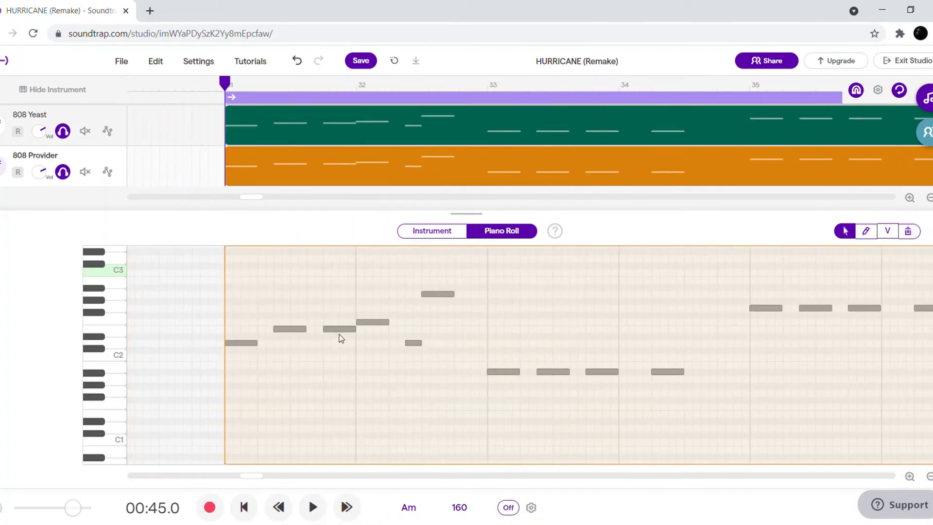
{"action": "mouse_move", "coordinate": [390, 328]}
{"action": "left_mouse_down"}
{"action": "mouse_move", "coordinate": [360, 334]}
{"action": "mouse_move", "coordinate": [393, 335]}
{"action": "left_mouse_up"}
{"action": "left_click", "coordinate": [2, 230]}
{"action": "left_click", "coordinate": [930, 476]}
{"action": "left_click", "coordinate": [930, 476]}
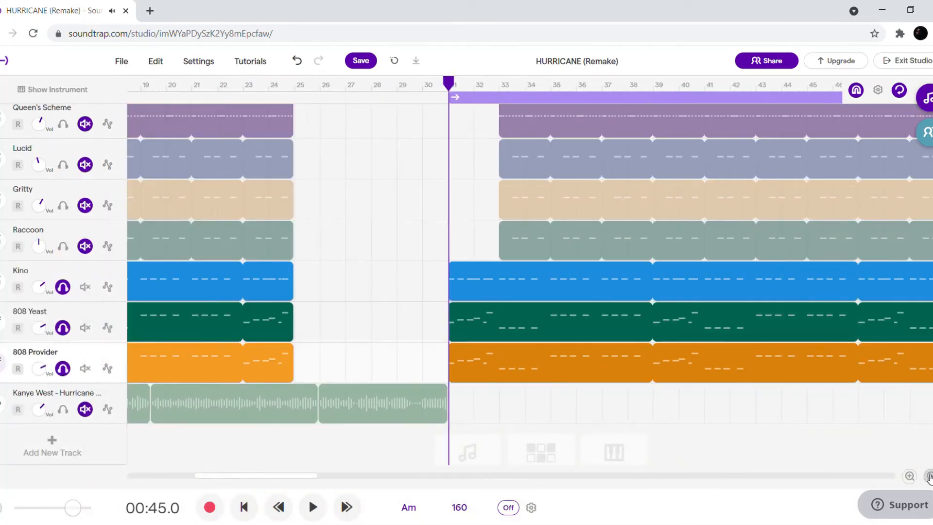
{"action": "left_click", "coordinate": [930, 476]}
- Turn off solo on the 808 Provider, 808 Yeast and Kino tracks
{"action": "scroll", "coordinate": [584, 313], "scroll_direction": "up", "scroll_amount": 2}
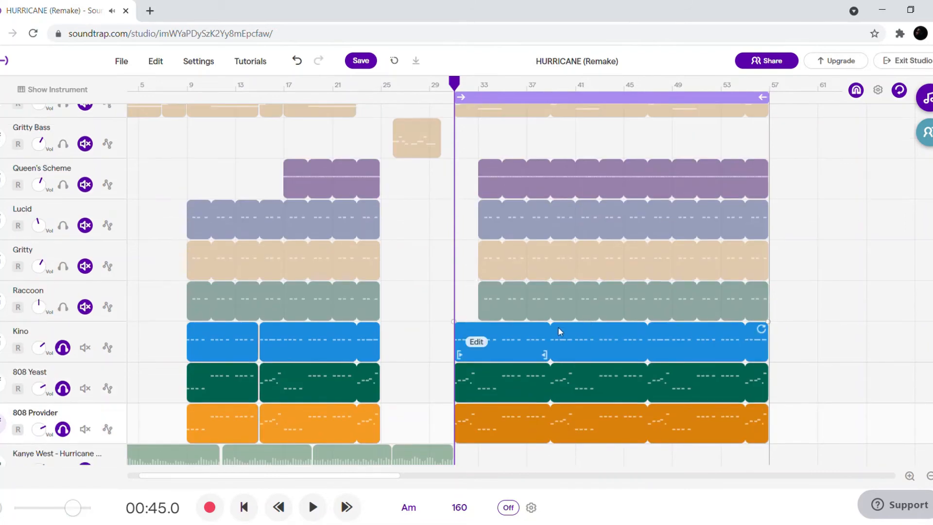
{"action": "left_click", "coordinate": [62, 432]}
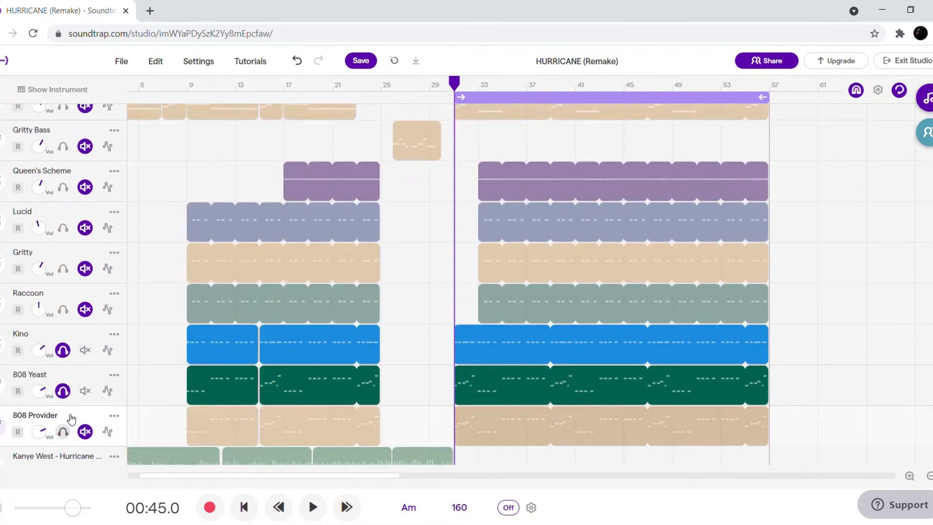
{"action": "left_click", "coordinate": [62, 391]}
{"action": "left_click", "coordinate": [63, 350]}
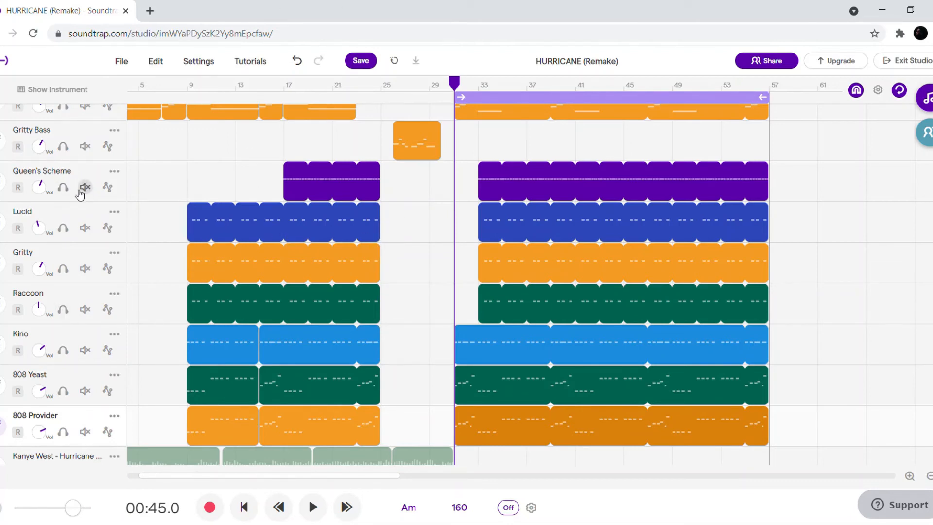
- Solo Queen's Scheme, set the playhead at bar 33, and look up its preset among the drum machine presets
{"action": "left_click", "coordinate": [63, 187]}
{"action": "left_click", "coordinate": [484, 87]}
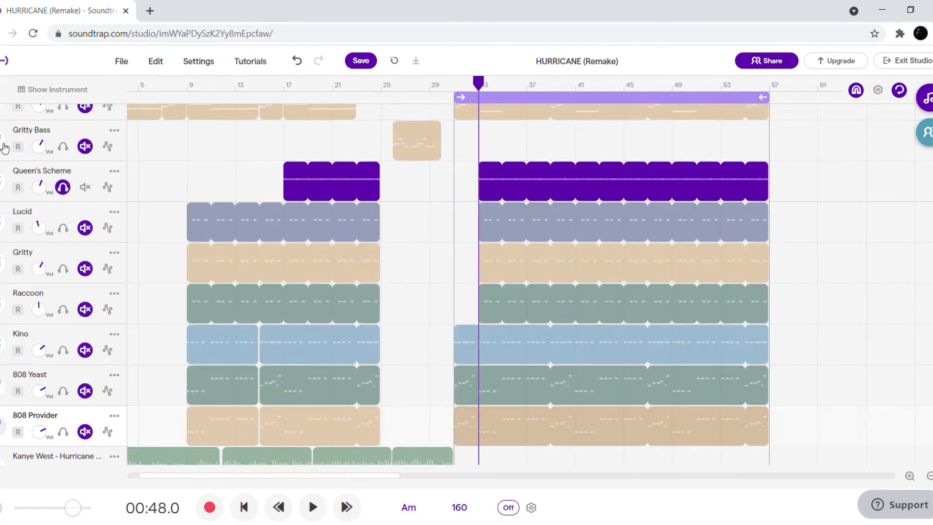
{"action": "double_click", "coordinate": [6, 186]}
{"action": "left_click", "coordinate": [170, 275]}
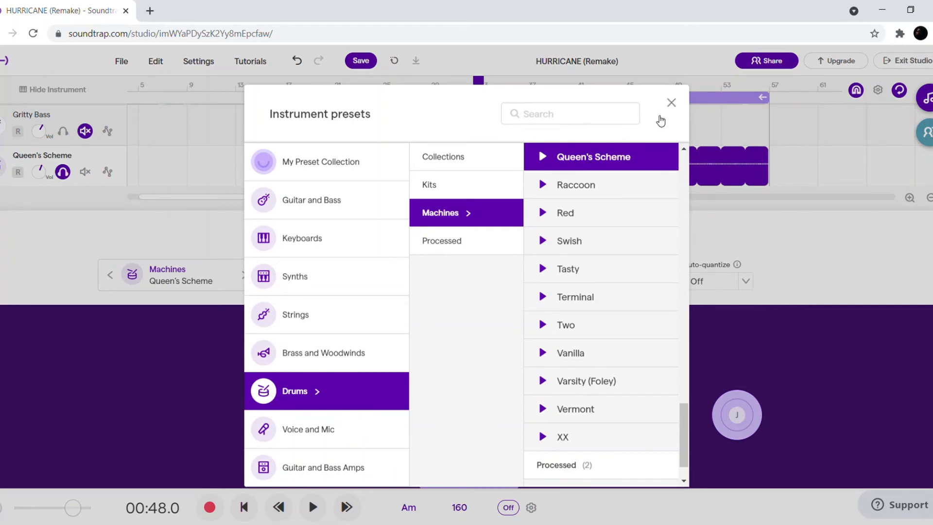
{"action": "left_click", "coordinate": [661, 116]}
- Play the soloed Queen's Scheme track and inspect its Filter effect settings, then return to the full track view and stop playback
{"action": "key", "text": "space"}
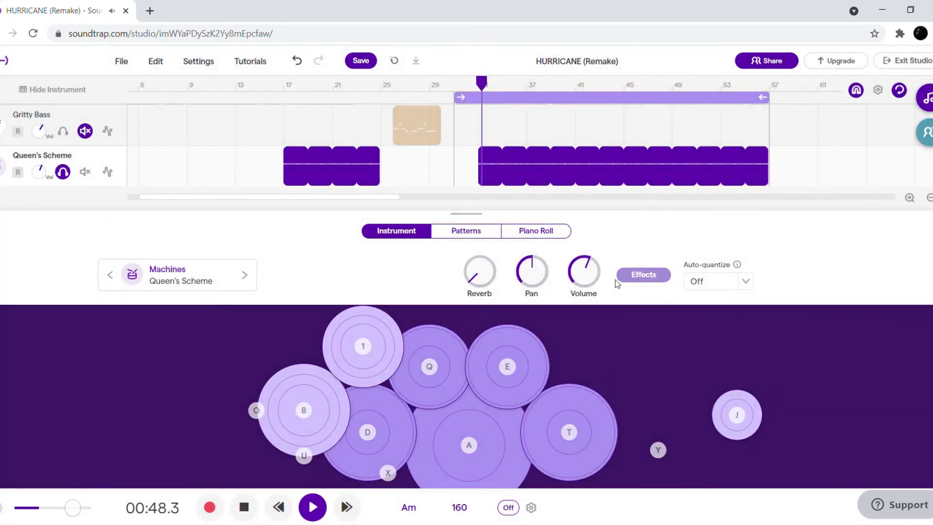
{"action": "left_click", "coordinate": [644, 275]}
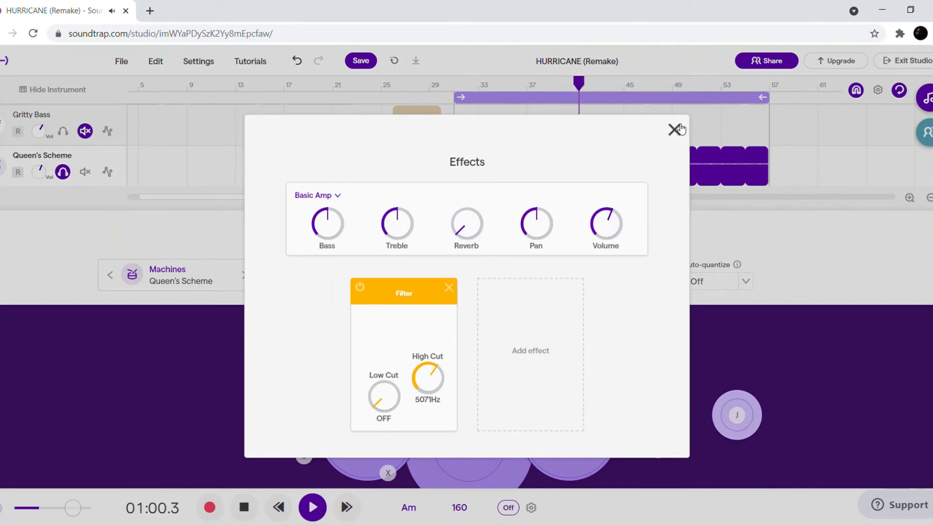
{"action": "left_click", "coordinate": [675, 129]}
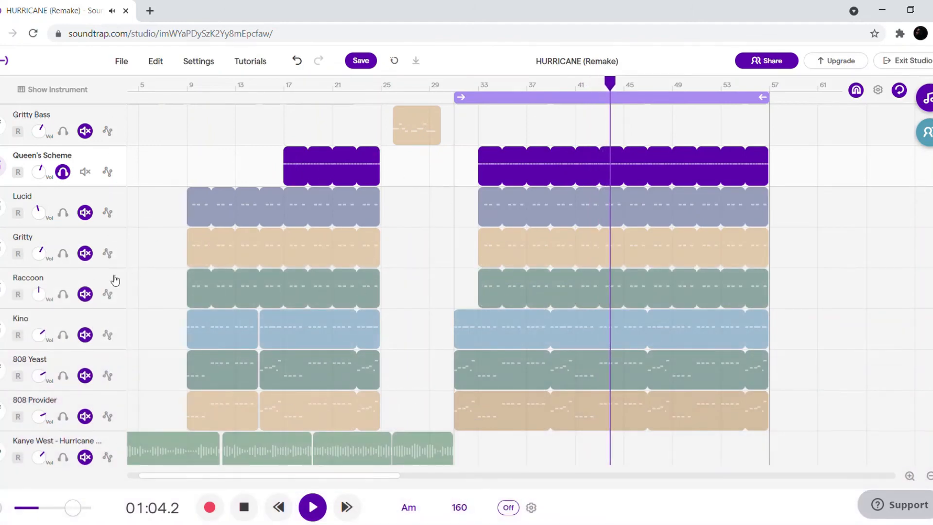
{"action": "key", "text": "space"}
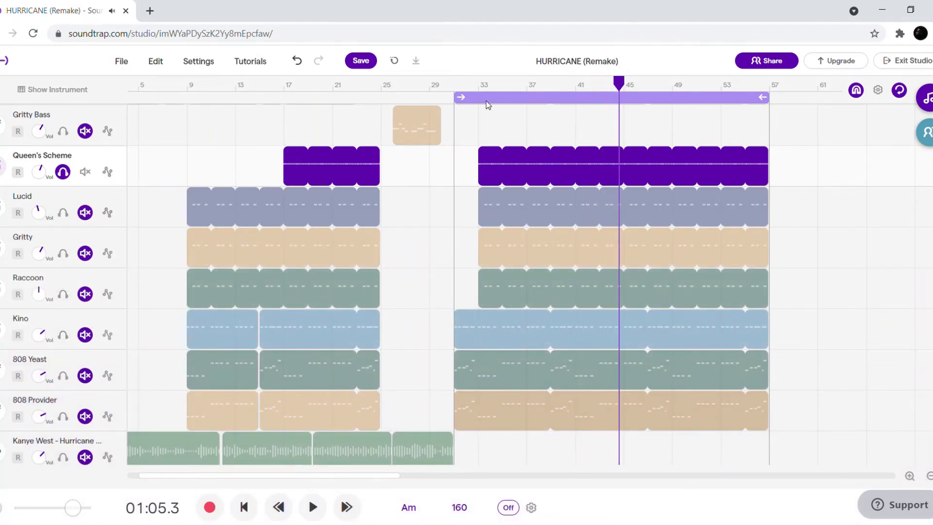
- Return the playhead to bar 33, solo Gritty alongside Queen's Scheme, and start playback
{"action": "left_click", "coordinate": [448, 95]}
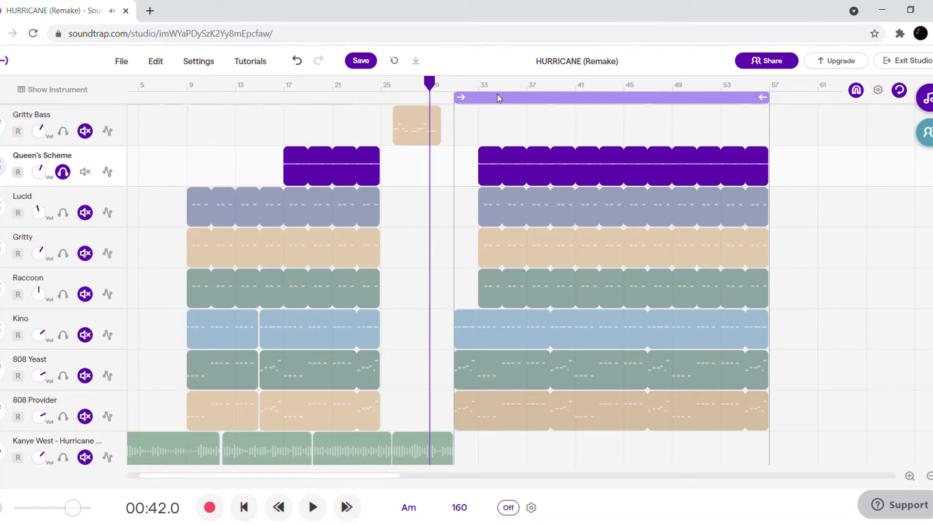
{"action": "left_click", "coordinate": [479, 94]}
{"action": "left_click", "coordinate": [62, 256]}
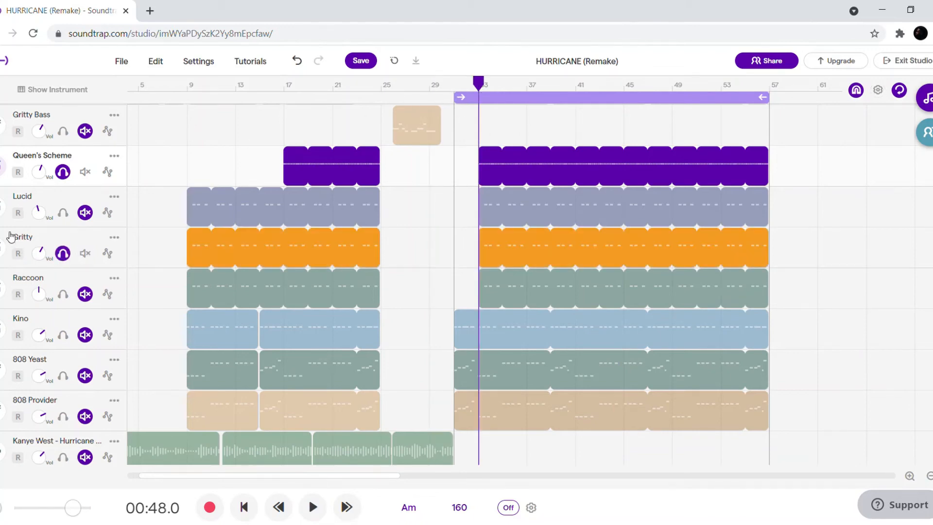
{"action": "key", "text": "space"}
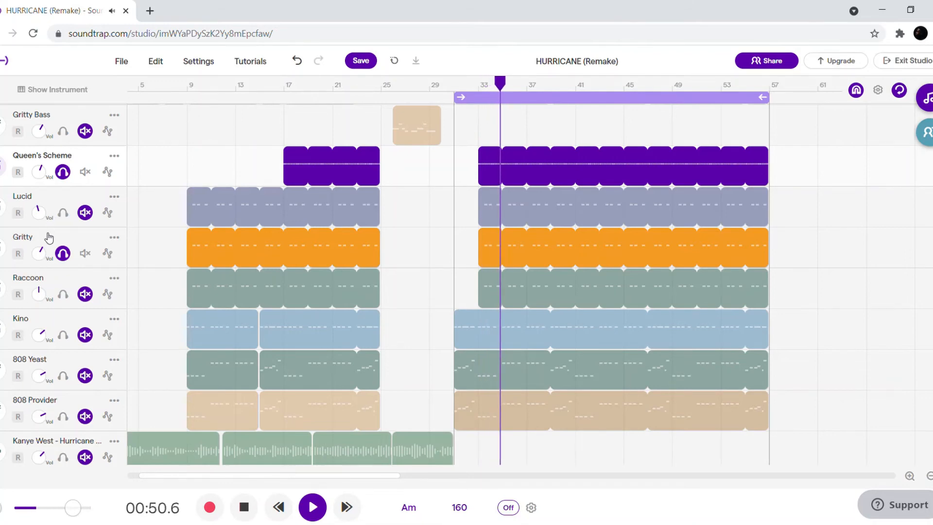
- Open Gritty's instrument, look up its preset in the Machines list, and return to the full track view
{"action": "left_click", "coordinate": [3, 256]}
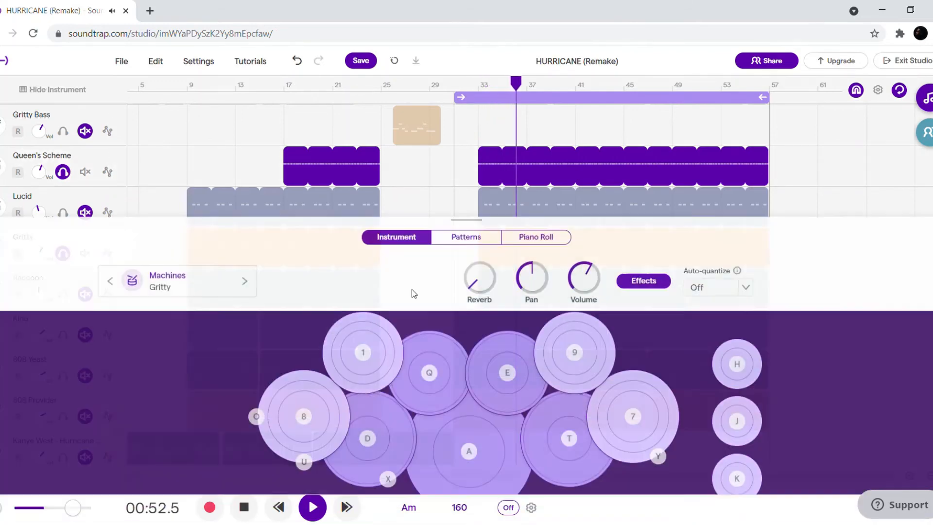
{"action": "left_click", "coordinate": [206, 272]}
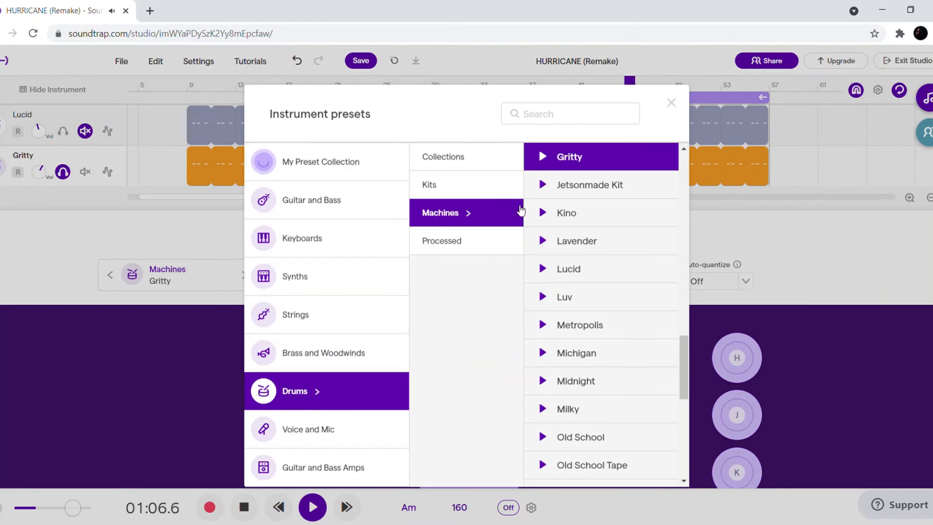
{"action": "scroll", "coordinate": [597, 205], "scroll_direction": "up", "scroll_amount": 1}
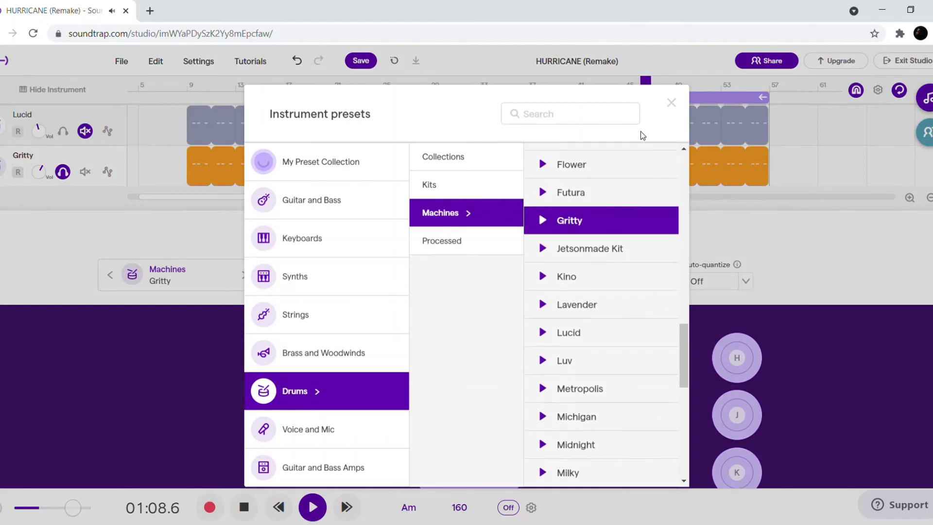
{"action": "left_click", "coordinate": [671, 103]}
{"action": "left_click", "coordinate": [53, 90]}
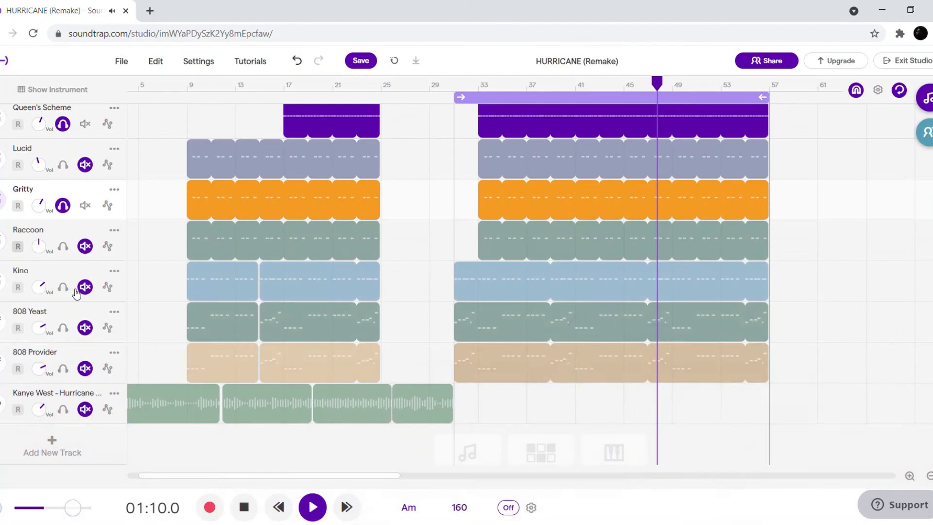
- Add Raccoon to the soloed tracks and look up its drum machine preset, returning to the full track view
{"action": "left_click", "coordinate": [63, 246]}
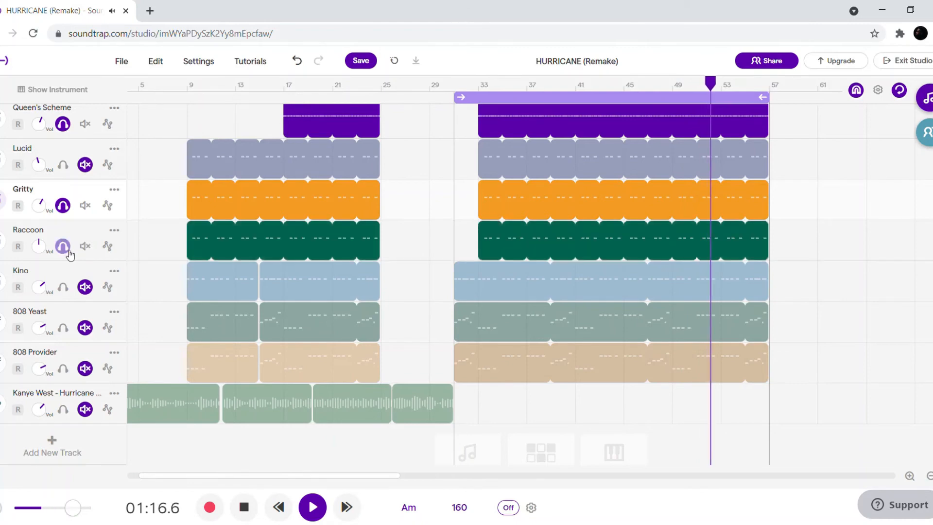
{"action": "left_click", "coordinate": [2, 241]}
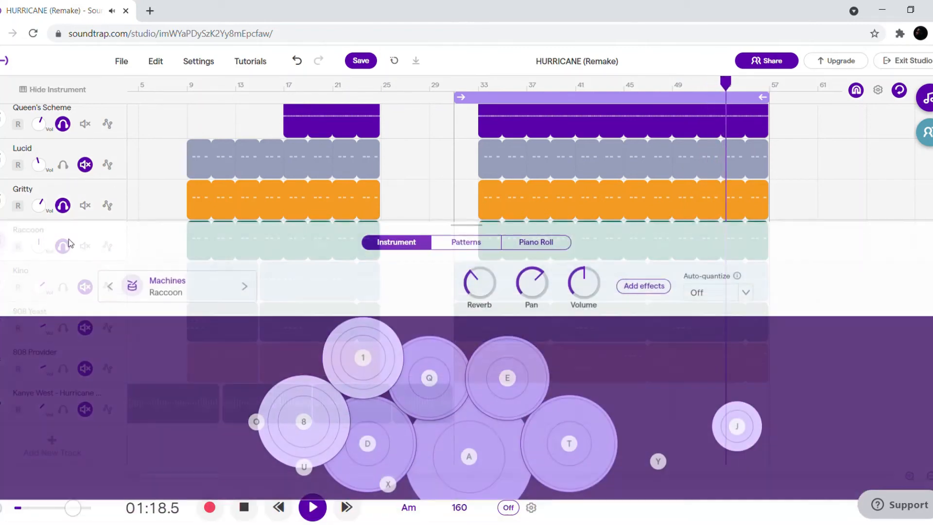
{"action": "left_click", "coordinate": [156, 285]}
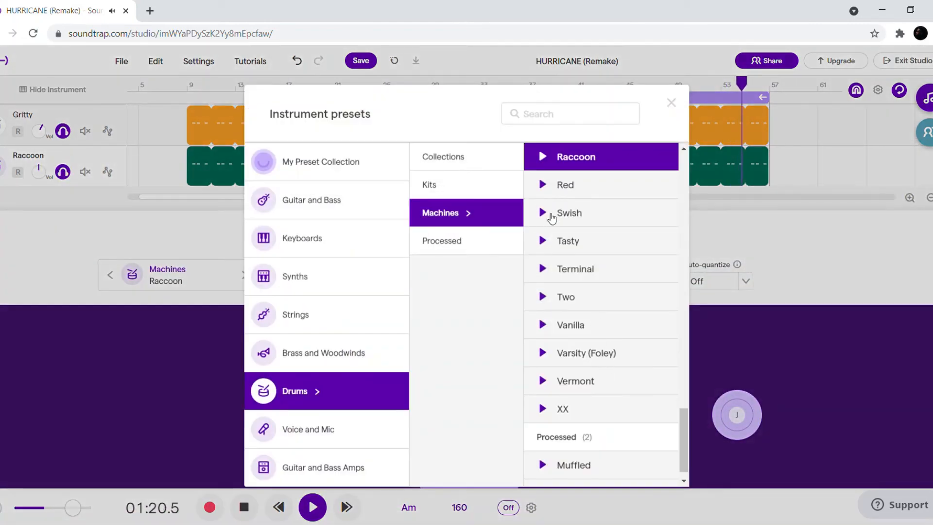
{"action": "scroll", "coordinate": [539, 263], "scroll_direction": "up", "scroll_amount": 3}
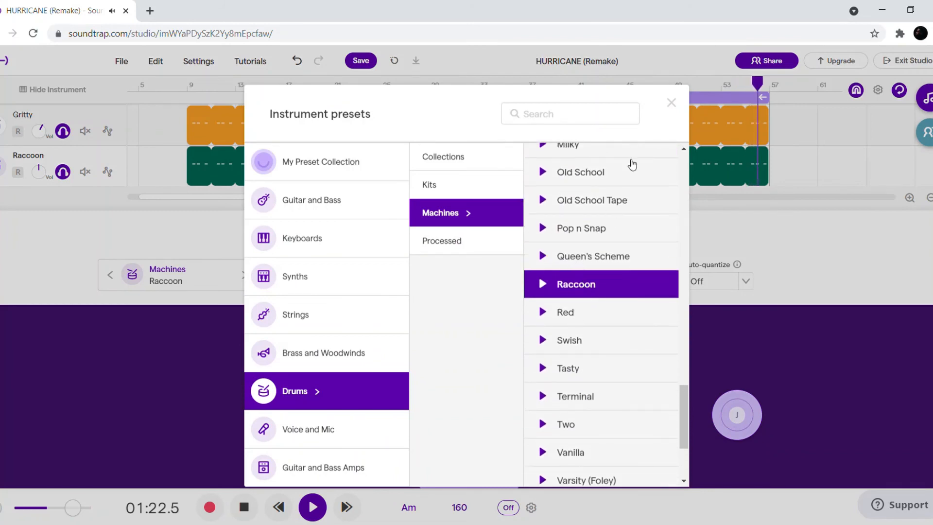
{"action": "left_click", "coordinate": [671, 103]}
{"action": "left_click", "coordinate": [2, 166]}
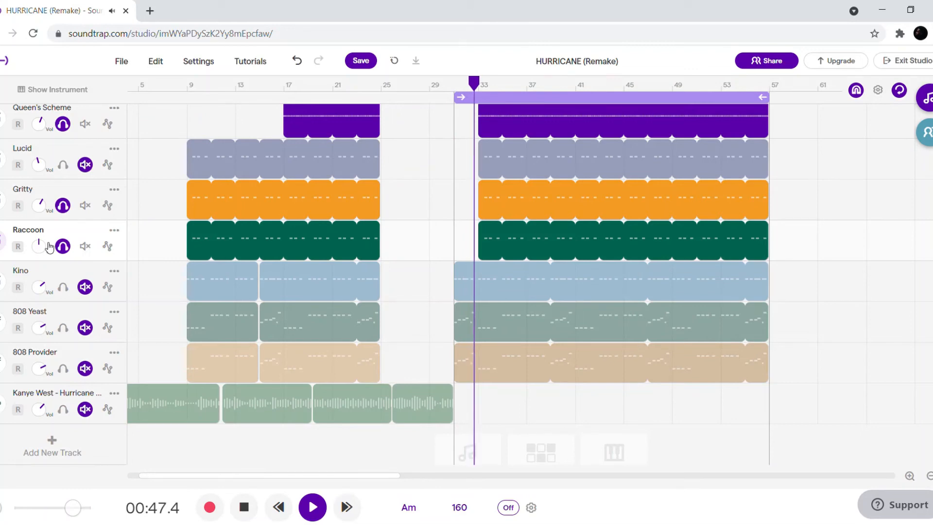
- Add Lucid to the soloed drum tracks and look up its preset in the Machines list
{"action": "left_click", "coordinate": [62, 165]}
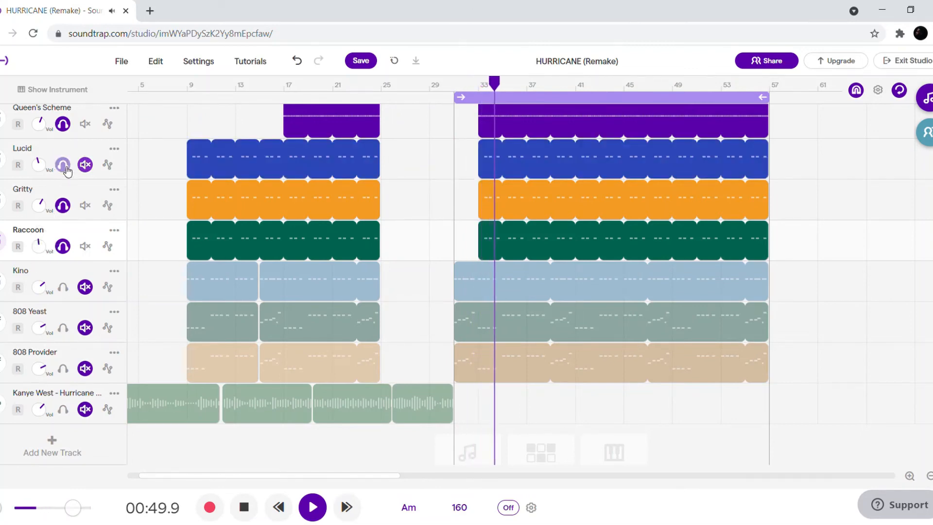
{"action": "left_click", "coordinate": [1, 159]}
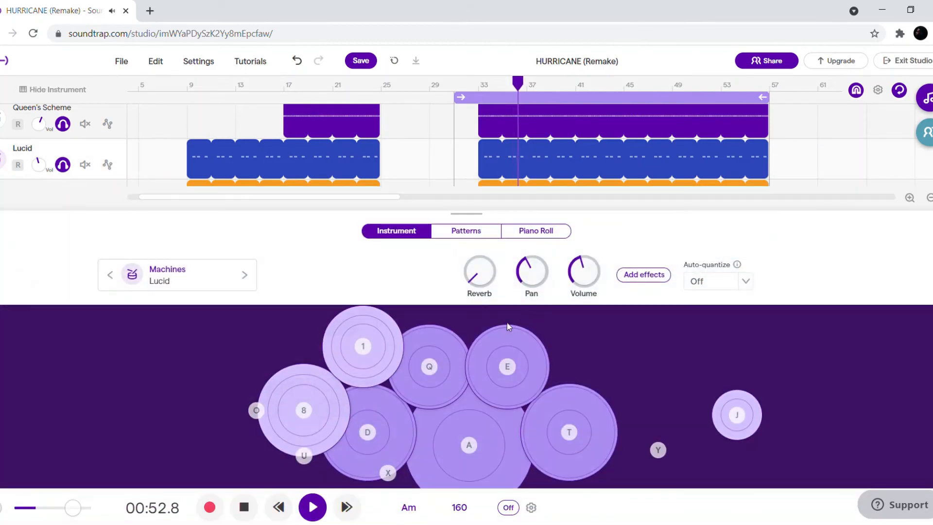
{"action": "left_click", "coordinate": [213, 273]}
{"action": "scroll", "coordinate": [595, 287], "scroll_direction": "up", "scroll_amount": 2}
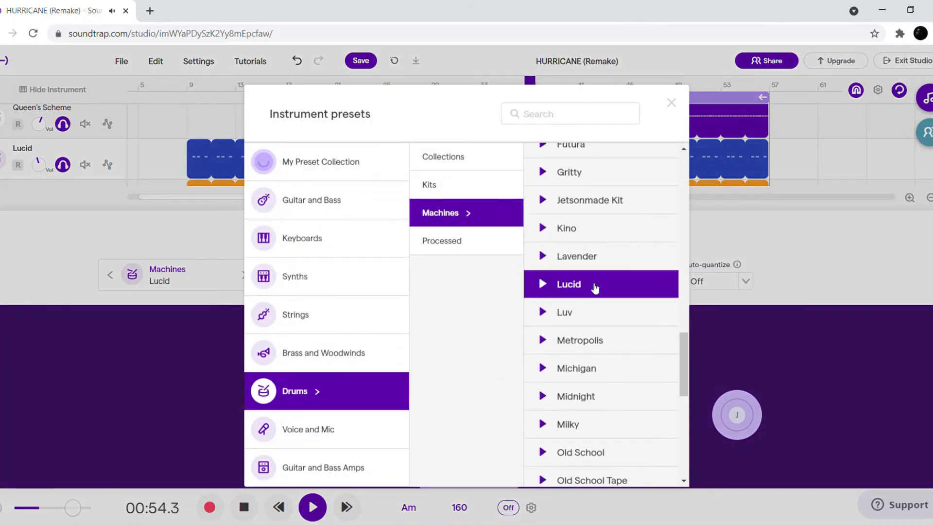
{"action": "left_click", "coordinate": [672, 104]}
- Inspect Lucid's effects and amp settings, and return to the full track view
{"action": "left_click", "coordinate": [645, 273]}
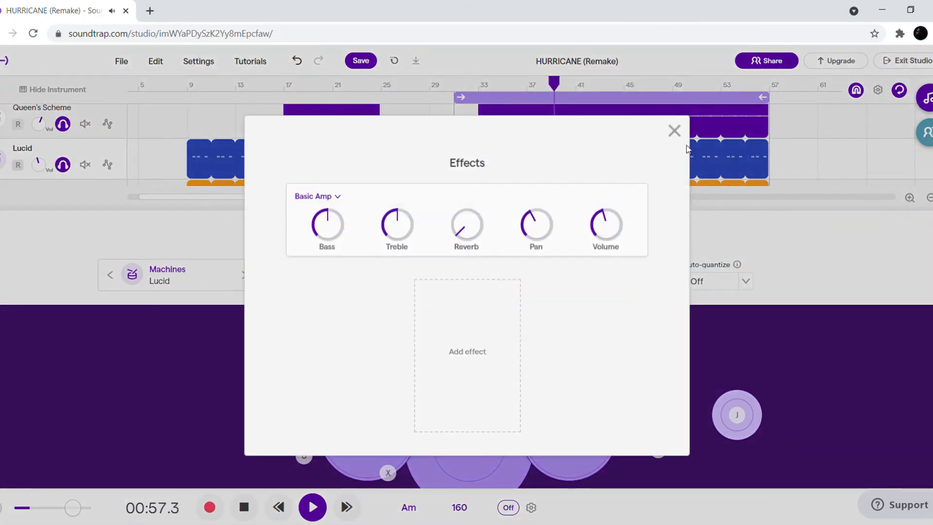
{"action": "left_click", "coordinate": [674, 130]}
{"action": "left_click", "coordinate": [52, 90]}
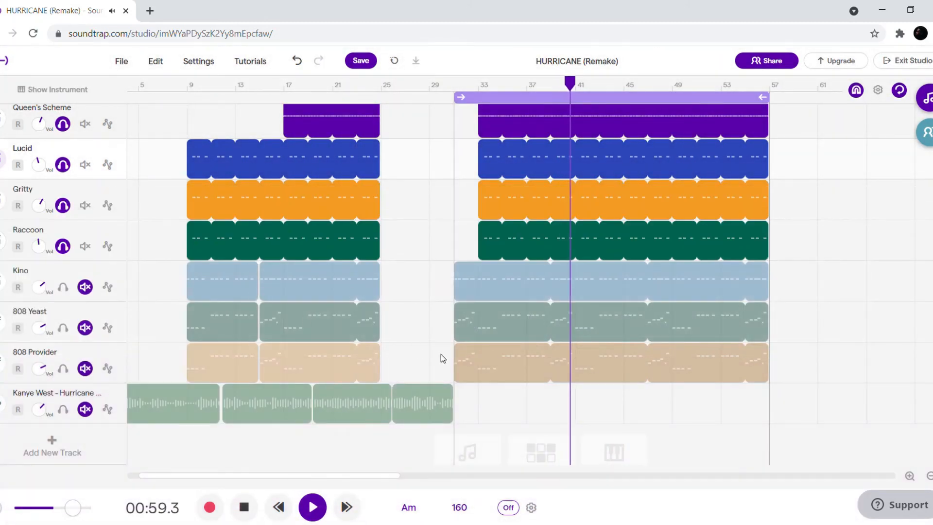
- Turn off solo on the Raccoon, Gritty, Lucid and Queen's Scheme tracks and stop playback
{"action": "left_click", "coordinate": [63, 205]}
{"action": "left_click", "coordinate": [62, 164]}
{"action": "left_click", "coordinate": [62, 124]}
{"action": "scroll", "coordinate": [396, 229], "scroll_direction": "up", "scroll_amount": 1}
{"action": "key", "text": "space"}
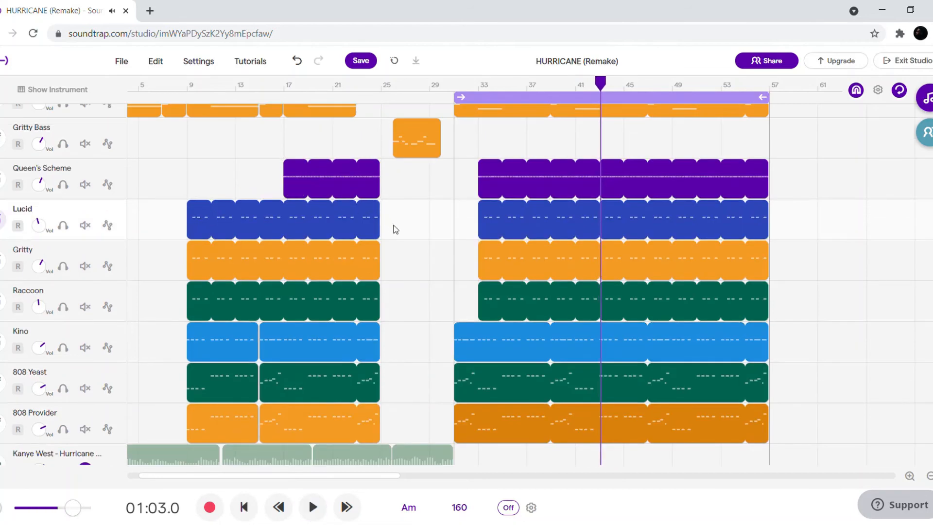
- Start playback from bar 29 with 8888 Organ Fast soloed, adding Soft Organ and the first Challenger track one by one
{"action": "left_click_drag", "start_coordinate": [470, 91], "coordinate": [444, 93]}
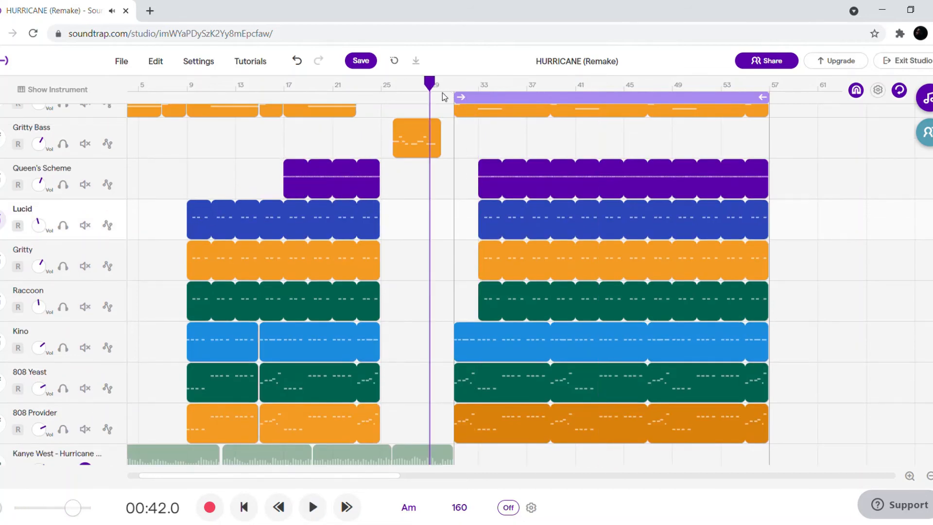
{"action": "scroll", "coordinate": [558, 165], "scroll_direction": "up", "scroll_amount": 5}
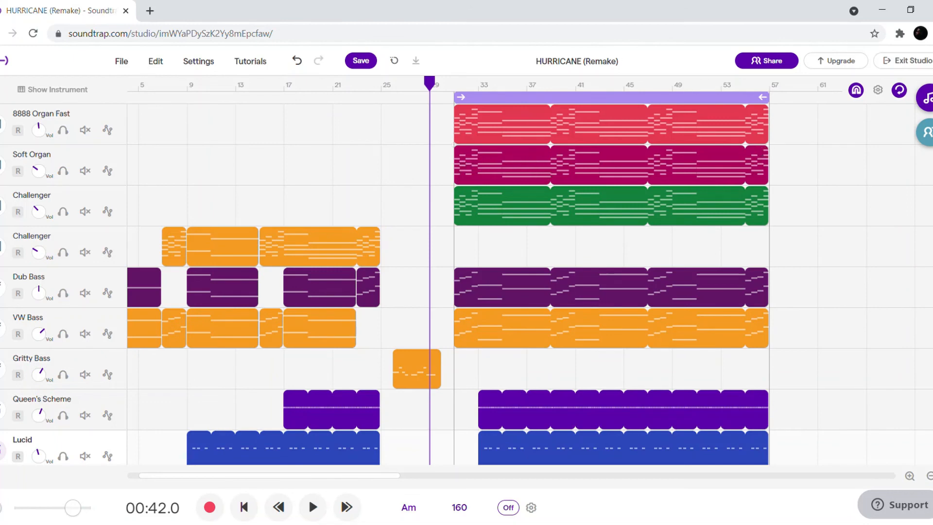
{"action": "left_click", "coordinate": [63, 130]}
{"action": "key", "text": "space"}
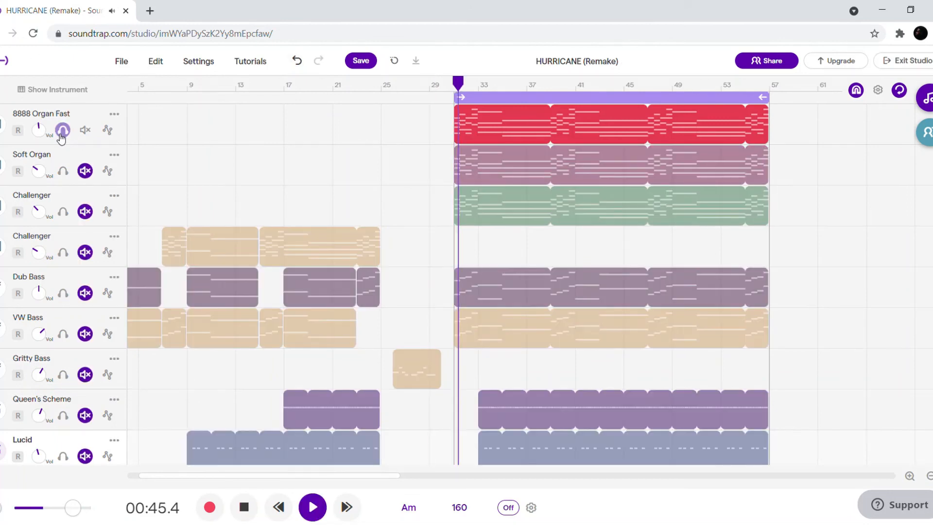
{"action": "left_click", "coordinate": [70, 172]}
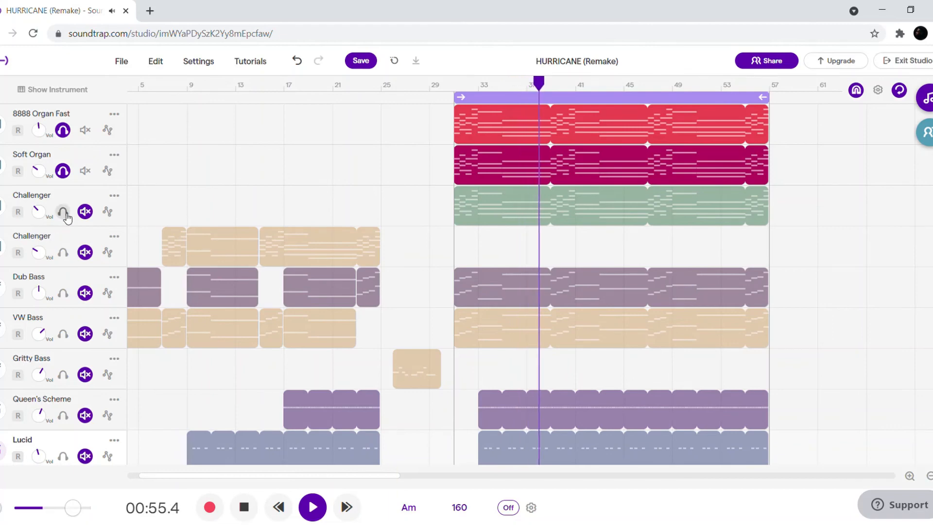
{"action": "left_click", "coordinate": [63, 213]}
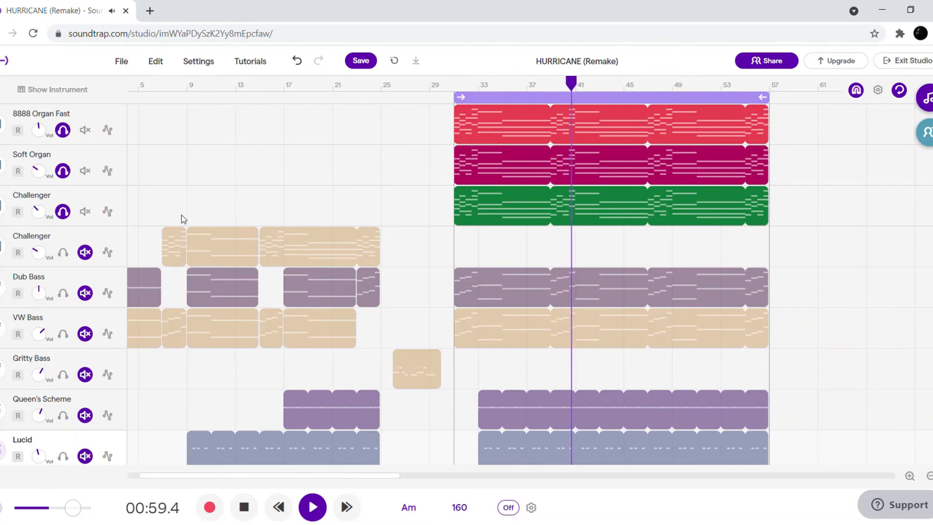
- Add VW Bass and Dub Bass to the soloed tracks while playback continues
{"action": "scroll", "coordinate": [388, 230], "scroll_direction": "down", "scroll_amount": 2}
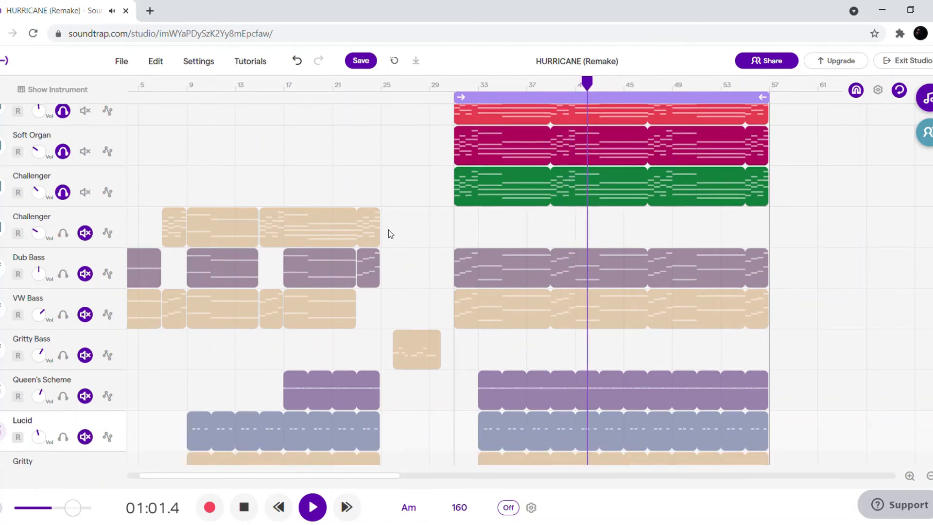
{"action": "scroll", "coordinate": [389, 231], "scroll_direction": "down", "scroll_amount": 1}
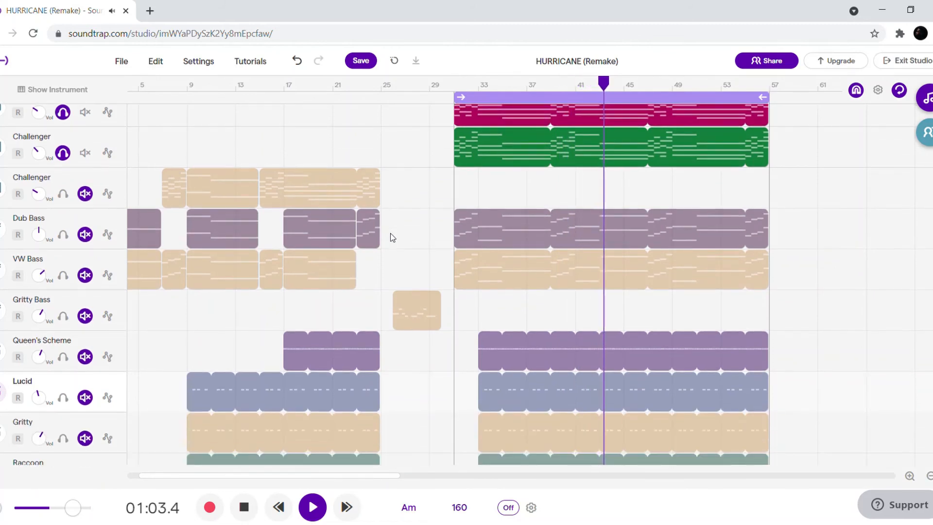
{"action": "left_click", "coordinate": [64, 277]}
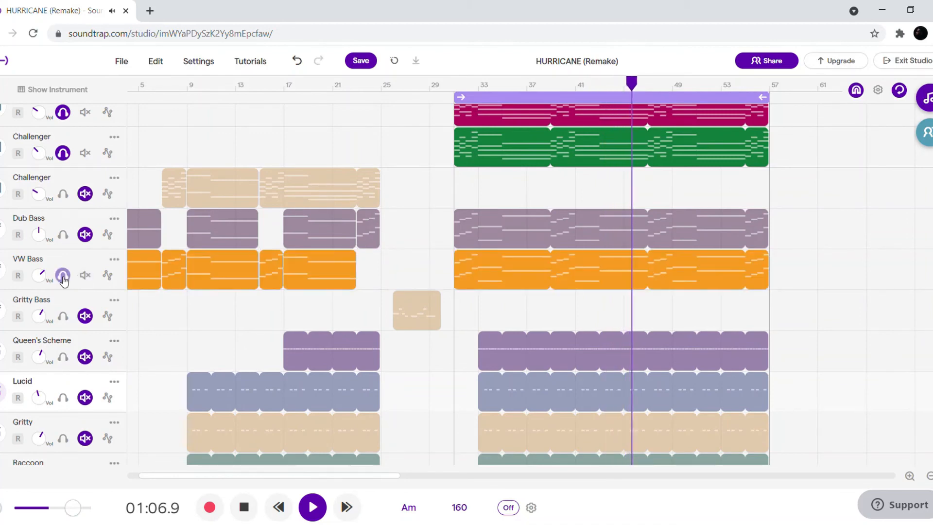
{"action": "left_click", "coordinate": [64, 237]}
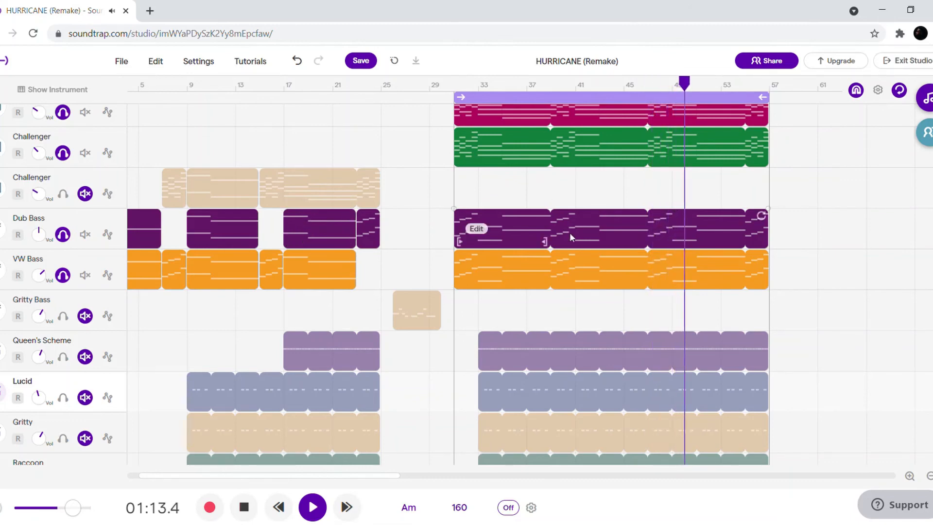
- Add Queen's Scheme, Lucid, Gritty and Raccoon to the soloed tracks one by one while playback continues
{"action": "scroll", "coordinate": [474, 266], "scroll_direction": "down", "scroll_amount": 5}
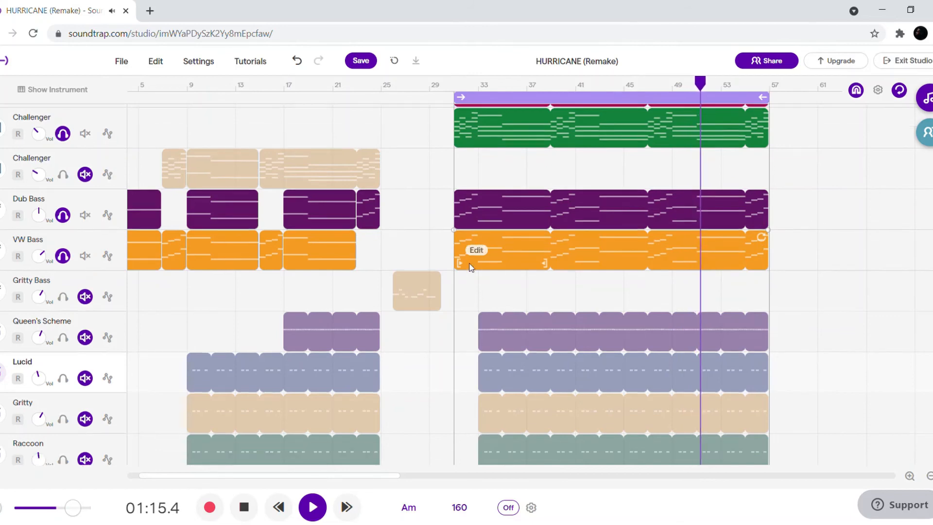
{"action": "scroll", "coordinate": [470, 267], "scroll_direction": "down", "scroll_amount": 3}
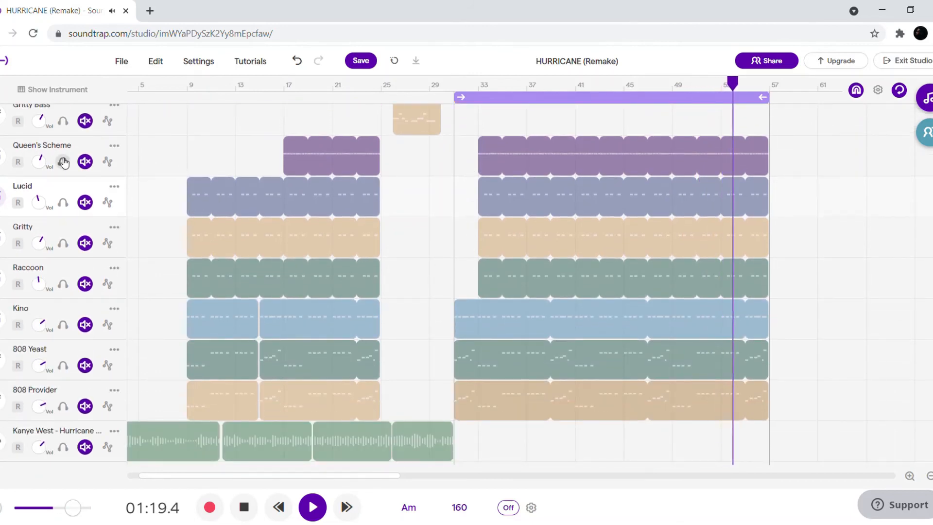
{"action": "left_click", "coordinate": [63, 162]}
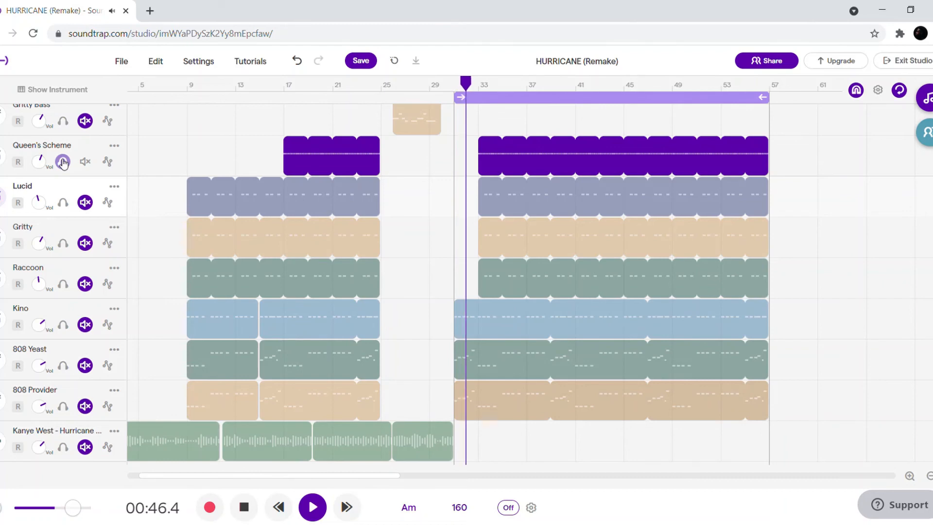
{"action": "left_click", "coordinate": [62, 203]}
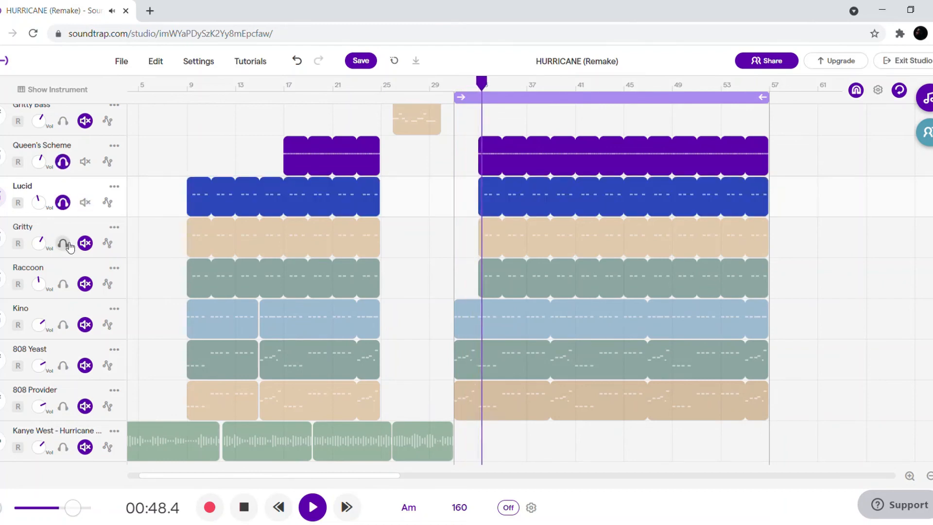
{"action": "left_click", "coordinate": [63, 243]}
{"action": "left_click", "coordinate": [63, 284]}
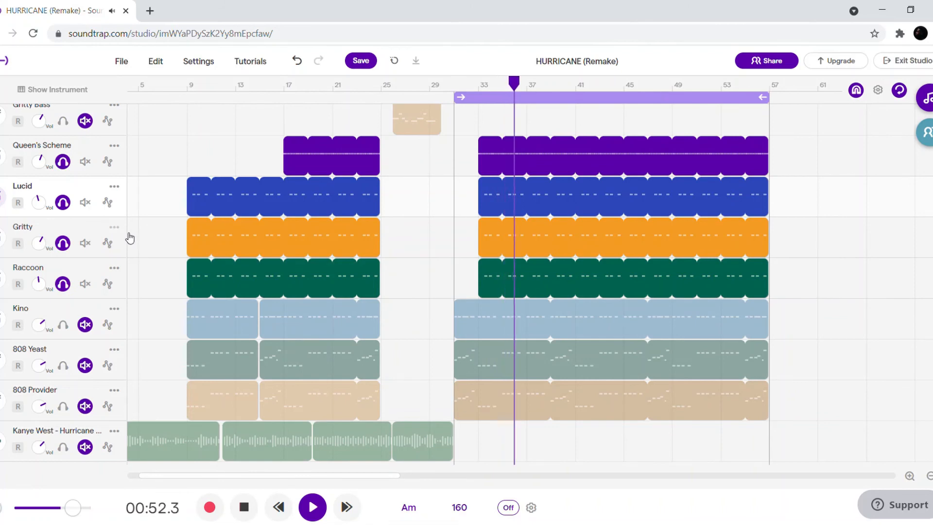
- Layer in the Kino, 808 Yeast and 808 Provider tracks by soloing each of them during playback
{"action": "scroll", "coordinate": [101, 290], "scroll_direction": "down", "scroll_amount": 1}
{"action": "scroll", "coordinate": [100, 291], "scroll_direction": "down", "scroll_amount": 1}
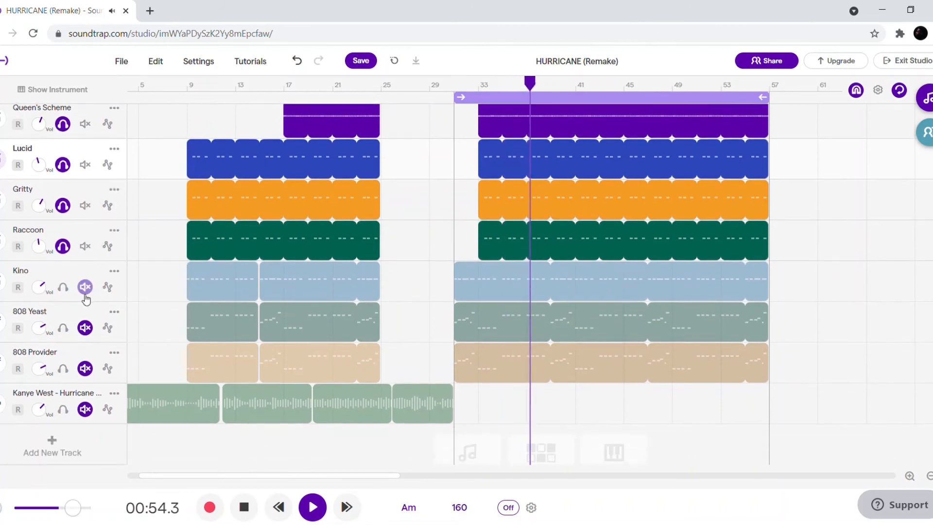
{"action": "left_click", "coordinate": [65, 289]}
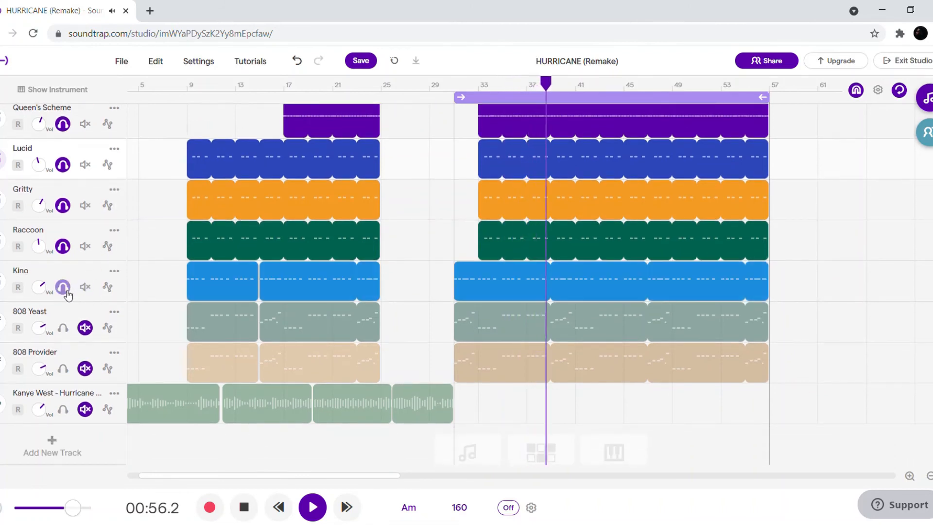
{"action": "left_click", "coordinate": [63, 328]}
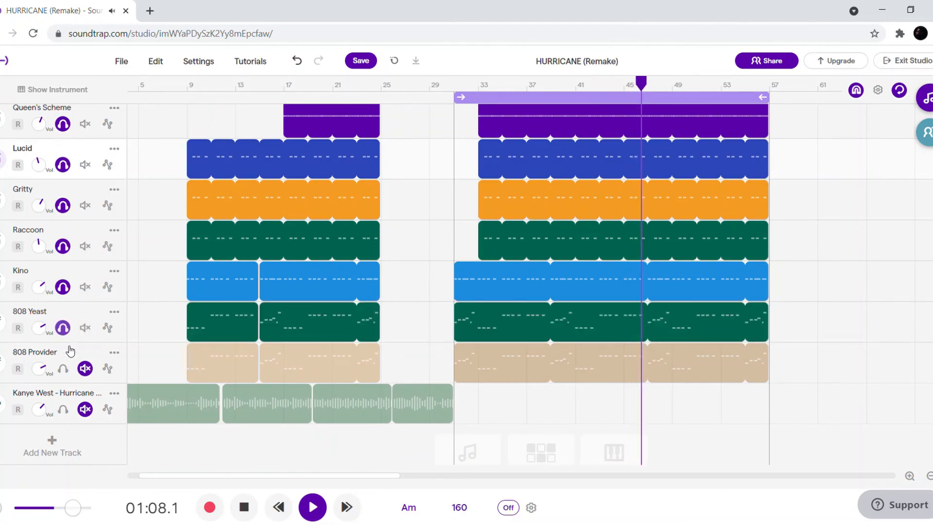
{"action": "left_click", "coordinate": [63, 368]}
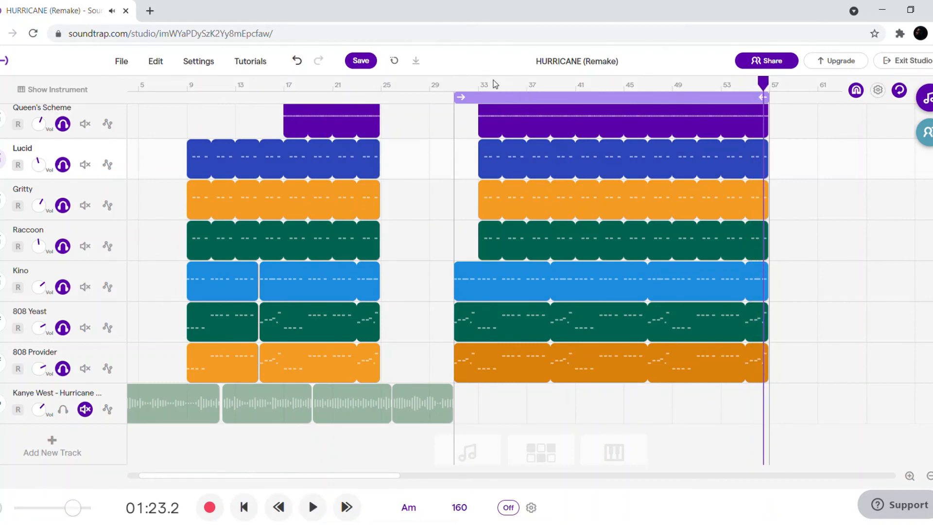
- Move the playhead back to bar 29 and on to bar 33, where the Queen's Scheme and Lucid clips begin
{"action": "left_click_drag", "start_coordinate": [496, 85], "coordinate": [429, 85]}
{"action": "scroll", "coordinate": [578, 311], "scroll_direction": "up", "scroll_amount": 1}
{"action": "scroll", "coordinate": [578, 319], "scroll_direction": "up", "scroll_amount": 6}
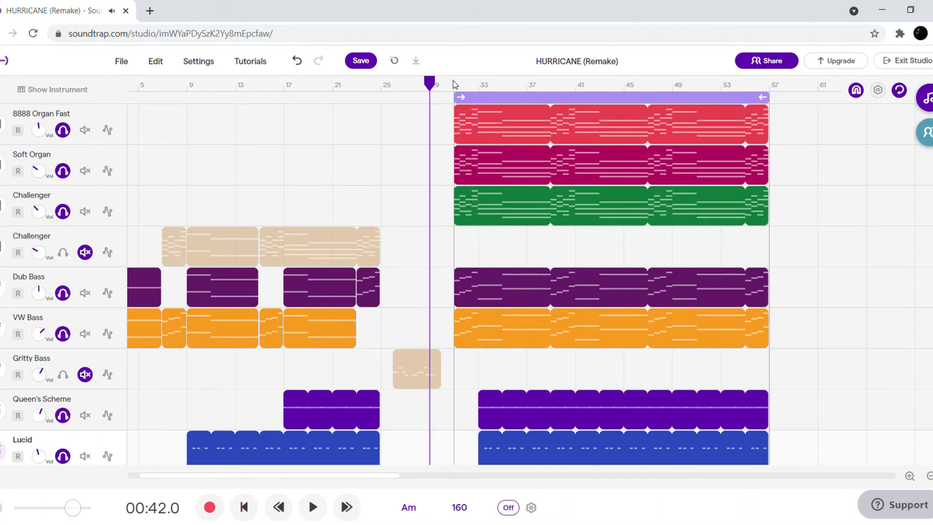
{"action": "left_click", "coordinate": [470, 88]}
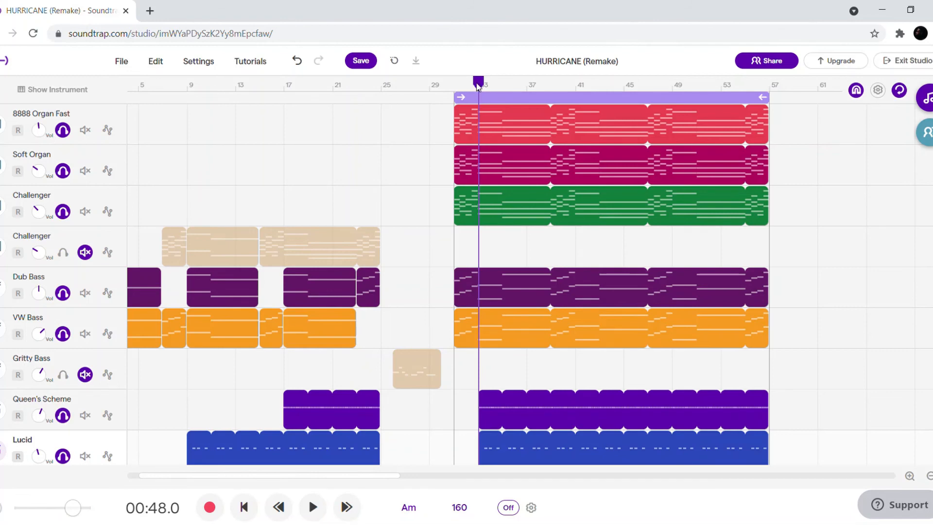
- Step the playhead back to 00:43.5, just before the loop region
{"action": "left_click", "coordinate": [930, 475]}
{"action": "left_click", "coordinate": [929, 476]}
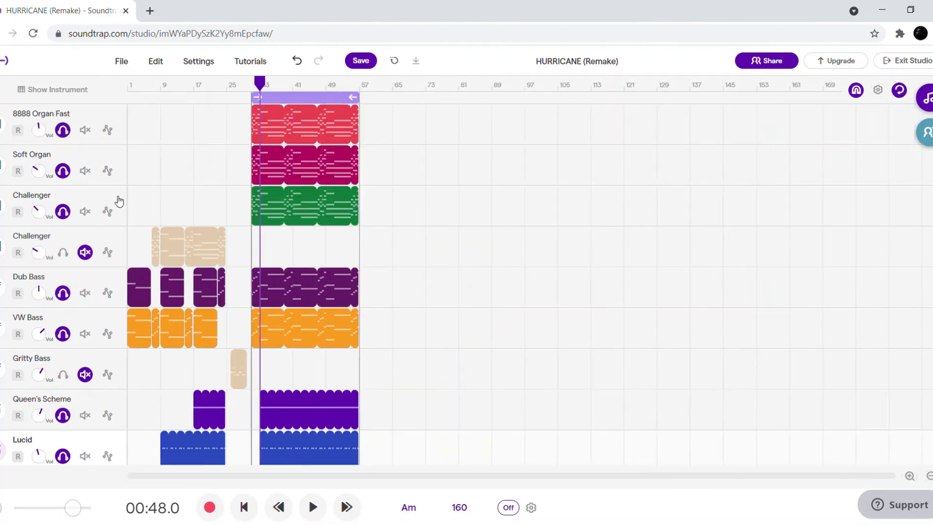
{"action": "key", "text": "Left"}
{"action": "key", "text": "Left"}
{"action": "key", "text": "Left"}
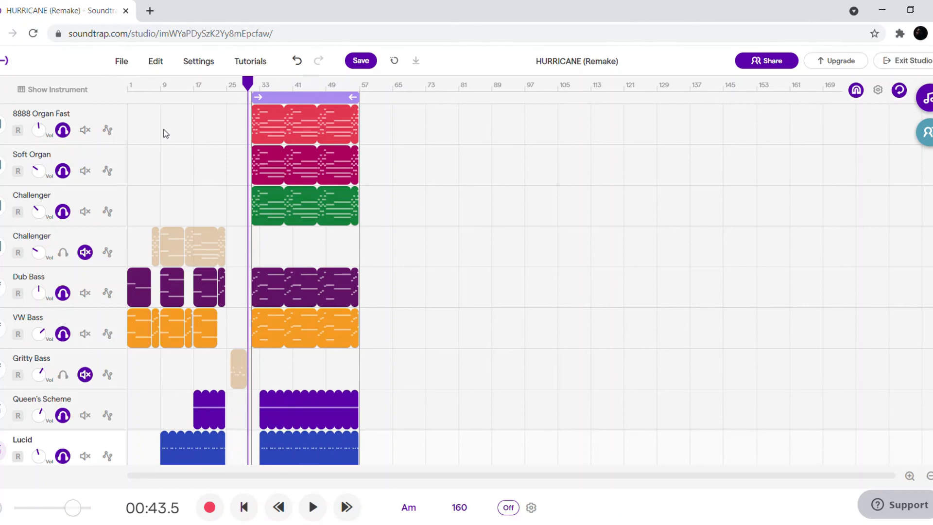
{"action": "left_click", "coordinate": [910, 477]}
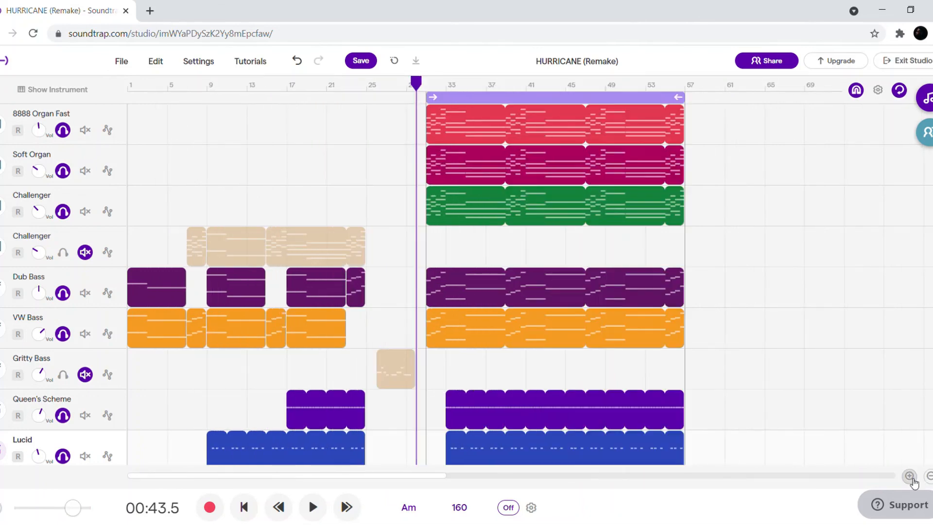
- Return the playhead to the start of the project at 00:00.0 and look over the tracks
{"action": "left_click_drag", "start_coordinate": [416, 85], "coordinate": [37, 119]}
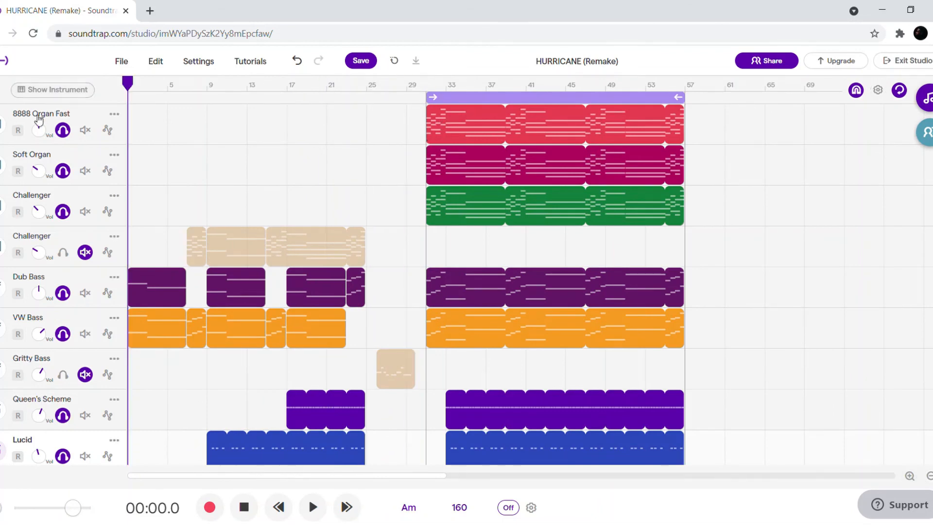
{"action": "scroll", "coordinate": [206, 326], "scroll_direction": "down", "scroll_amount": 1}
{"action": "scroll", "coordinate": [206, 328], "scroll_direction": "down", "scroll_amount": 4}
{"action": "scroll", "coordinate": [225, 319], "scroll_direction": "up", "scroll_amount": 5}
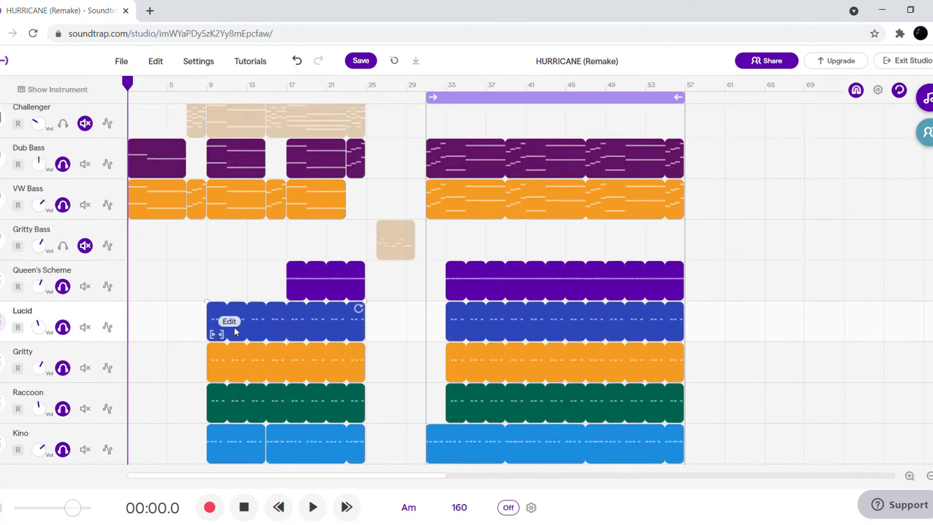